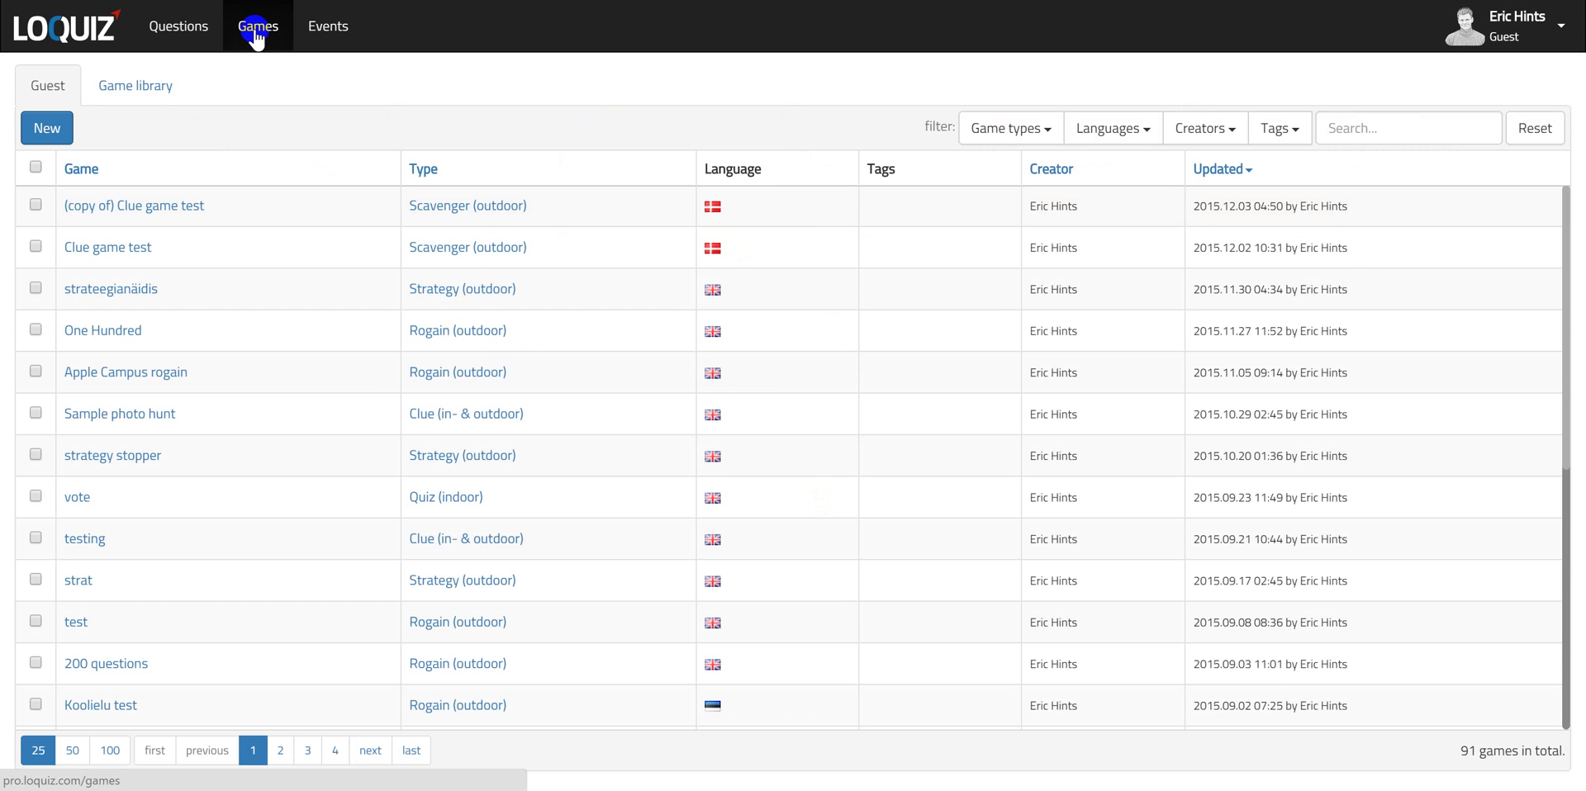
- Clone the "One Hundred" Rogain game from the game library
{"action": "left_click", "coordinate": [144, 86]}
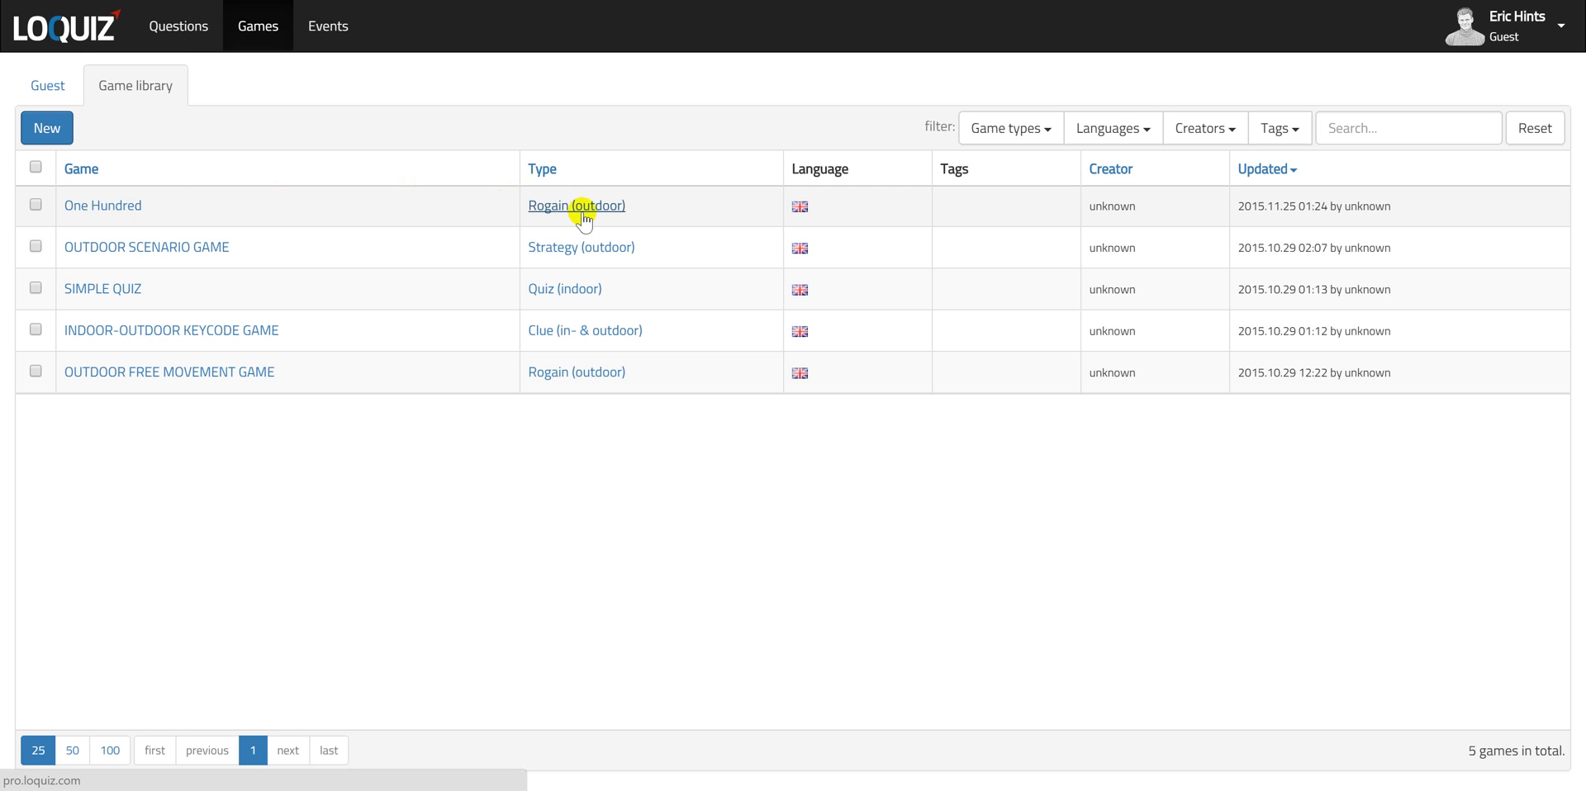
{"action": "left_click", "coordinate": [135, 209]}
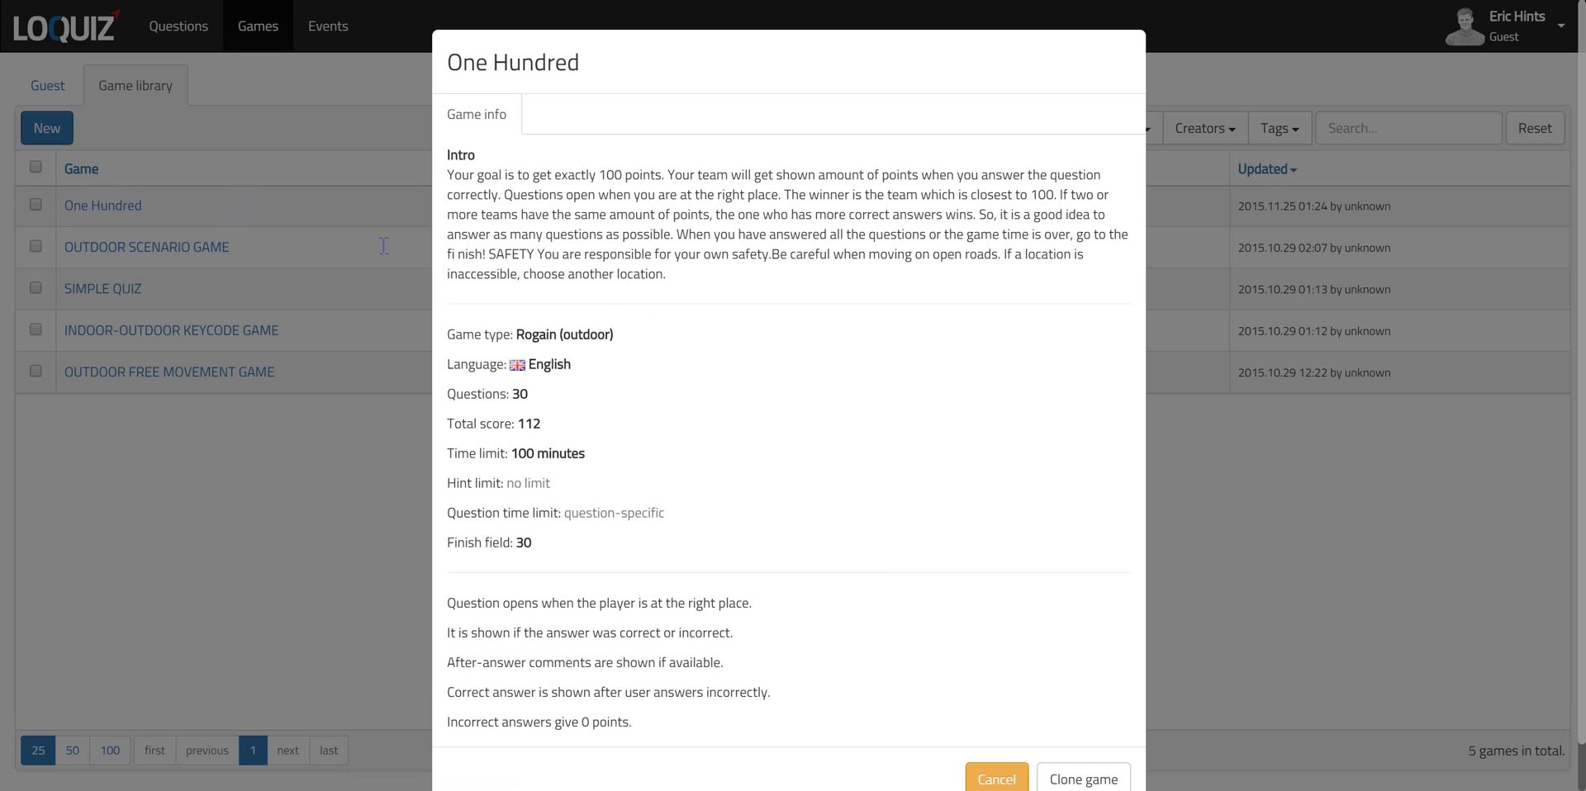
{"action": "scroll", "coordinate": [637, 329], "scroll_direction": "down", "scroll_amount": 1}
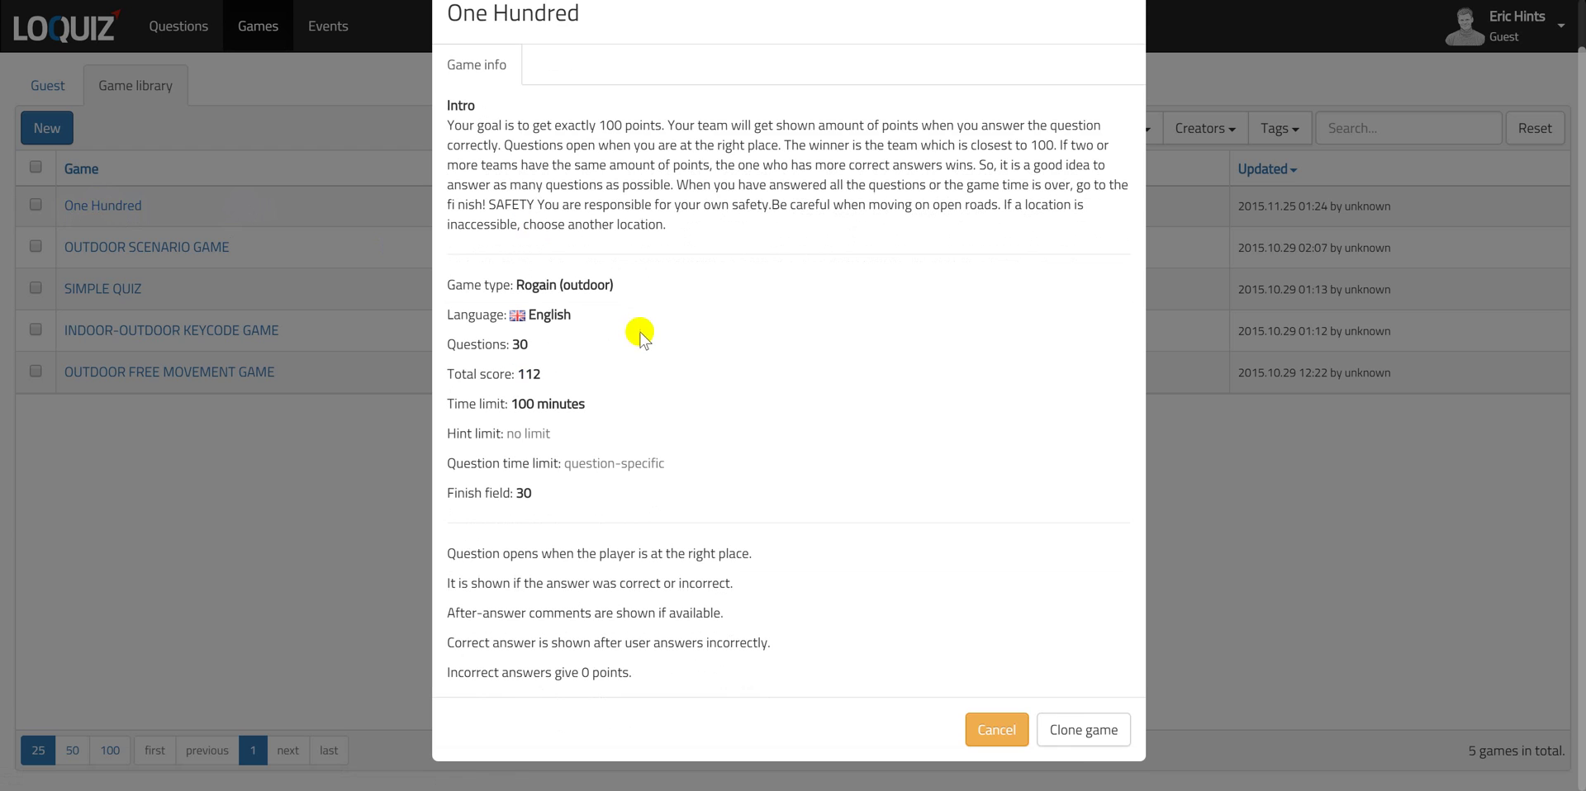
{"action": "left_click", "coordinate": [1084, 731]}
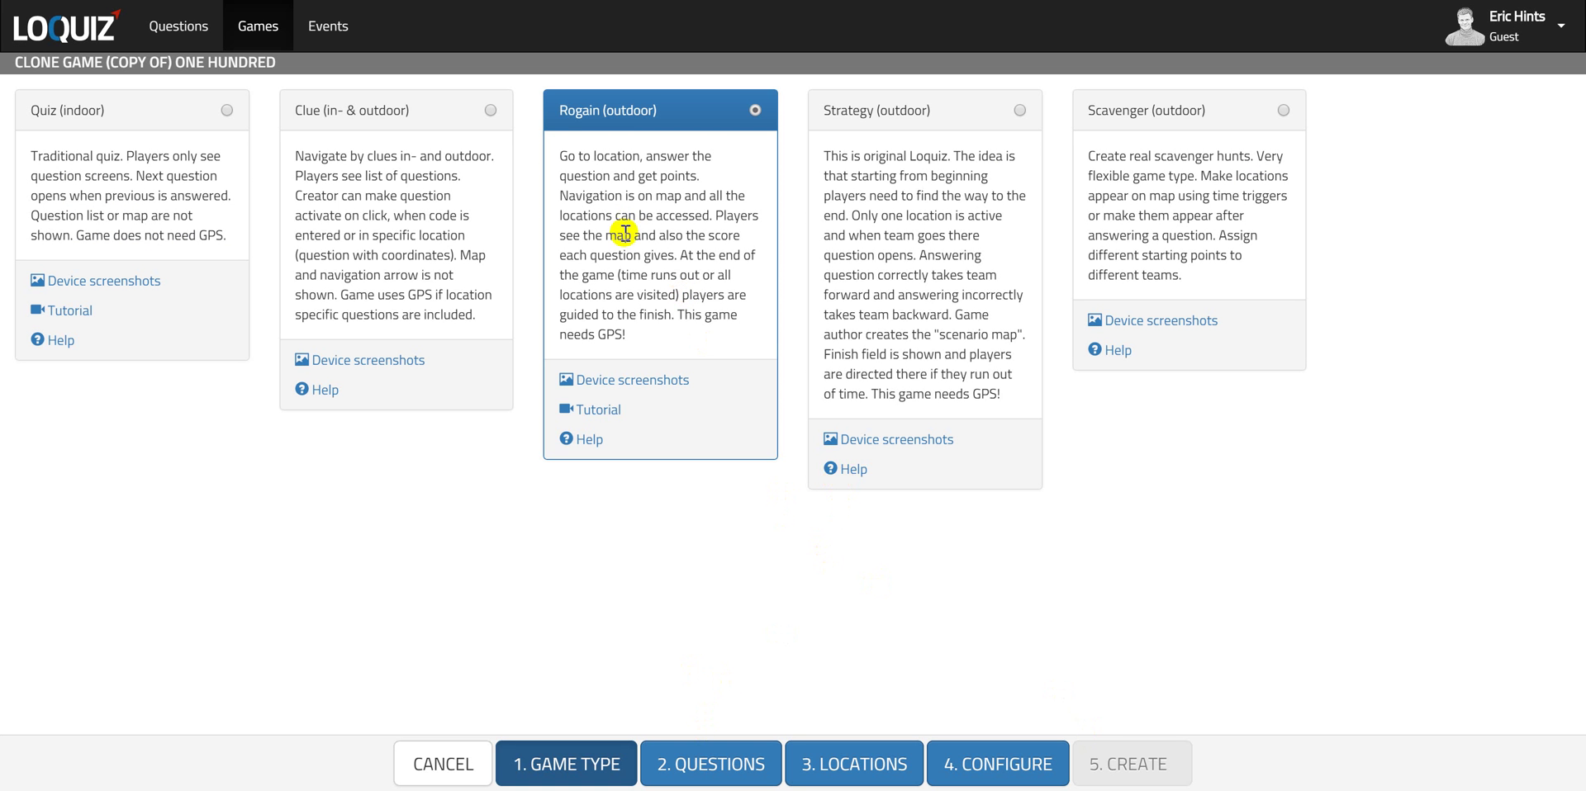
- Review the cloned game's question list with its answers and point values
{"action": "left_click", "coordinate": [716, 764]}
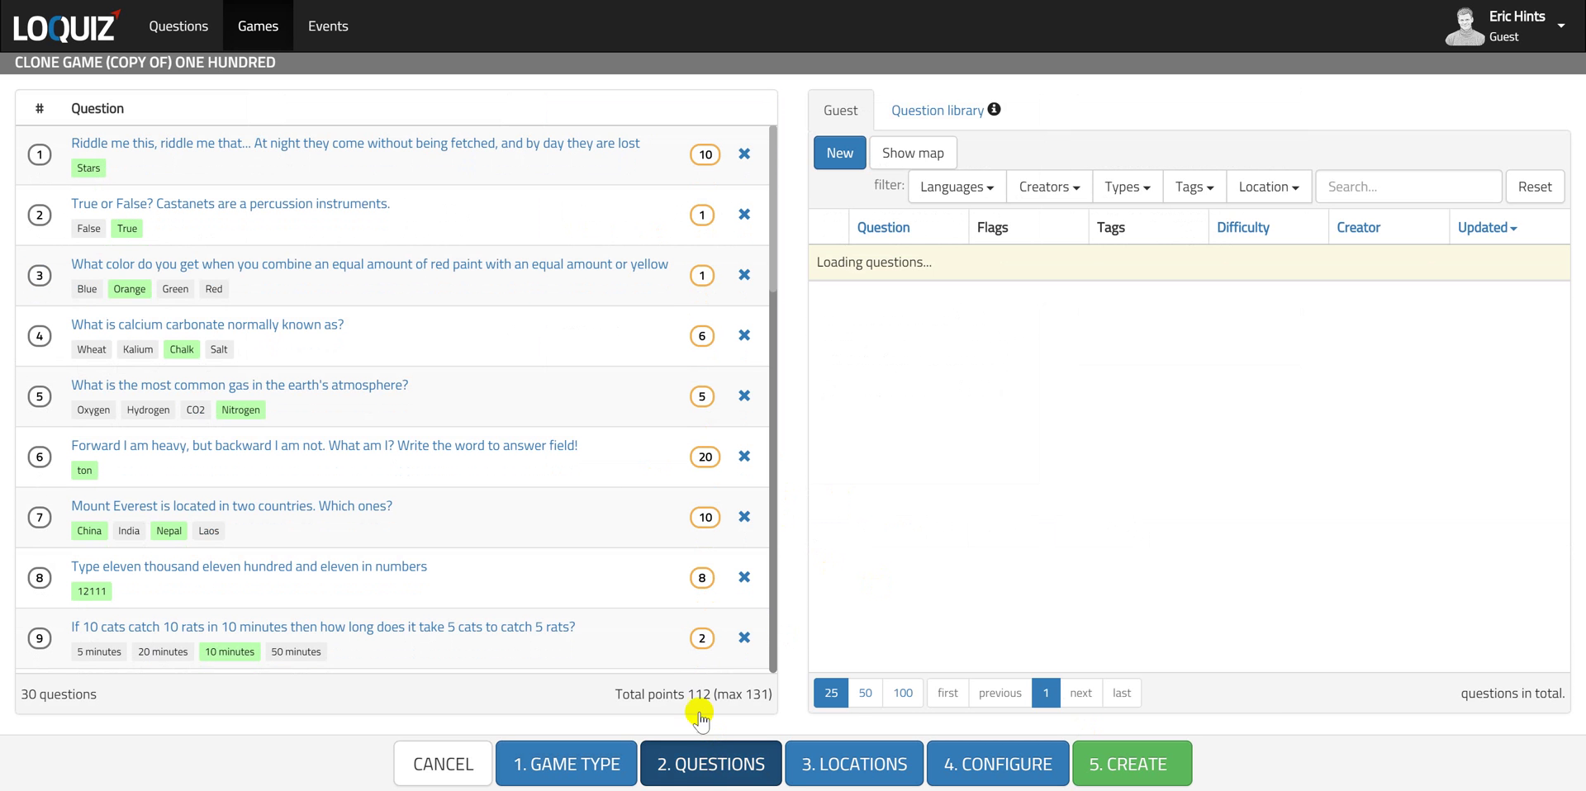
{"action": "scroll", "coordinate": [547, 340], "scroll_direction": "down", "scroll_amount": 3}
{"action": "scroll", "coordinate": [548, 364], "scroll_direction": "down", "scroll_amount": 4}
{"action": "scroll", "coordinate": [548, 313], "scroll_direction": "up", "scroll_amount": 7}
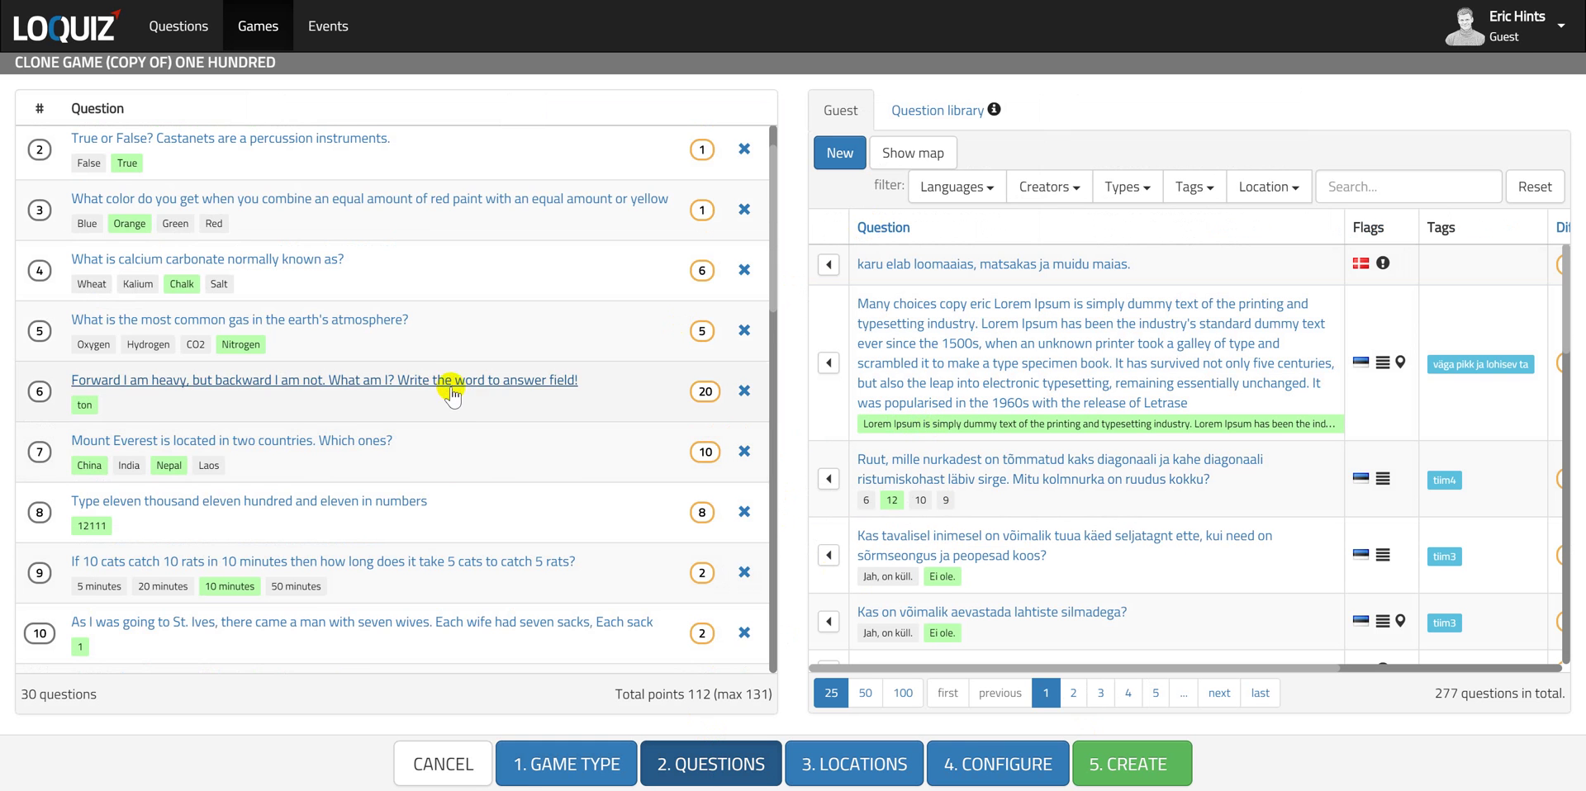
{"action": "scroll", "coordinate": [553, 405], "scroll_direction": "down", "scroll_amount": 2}
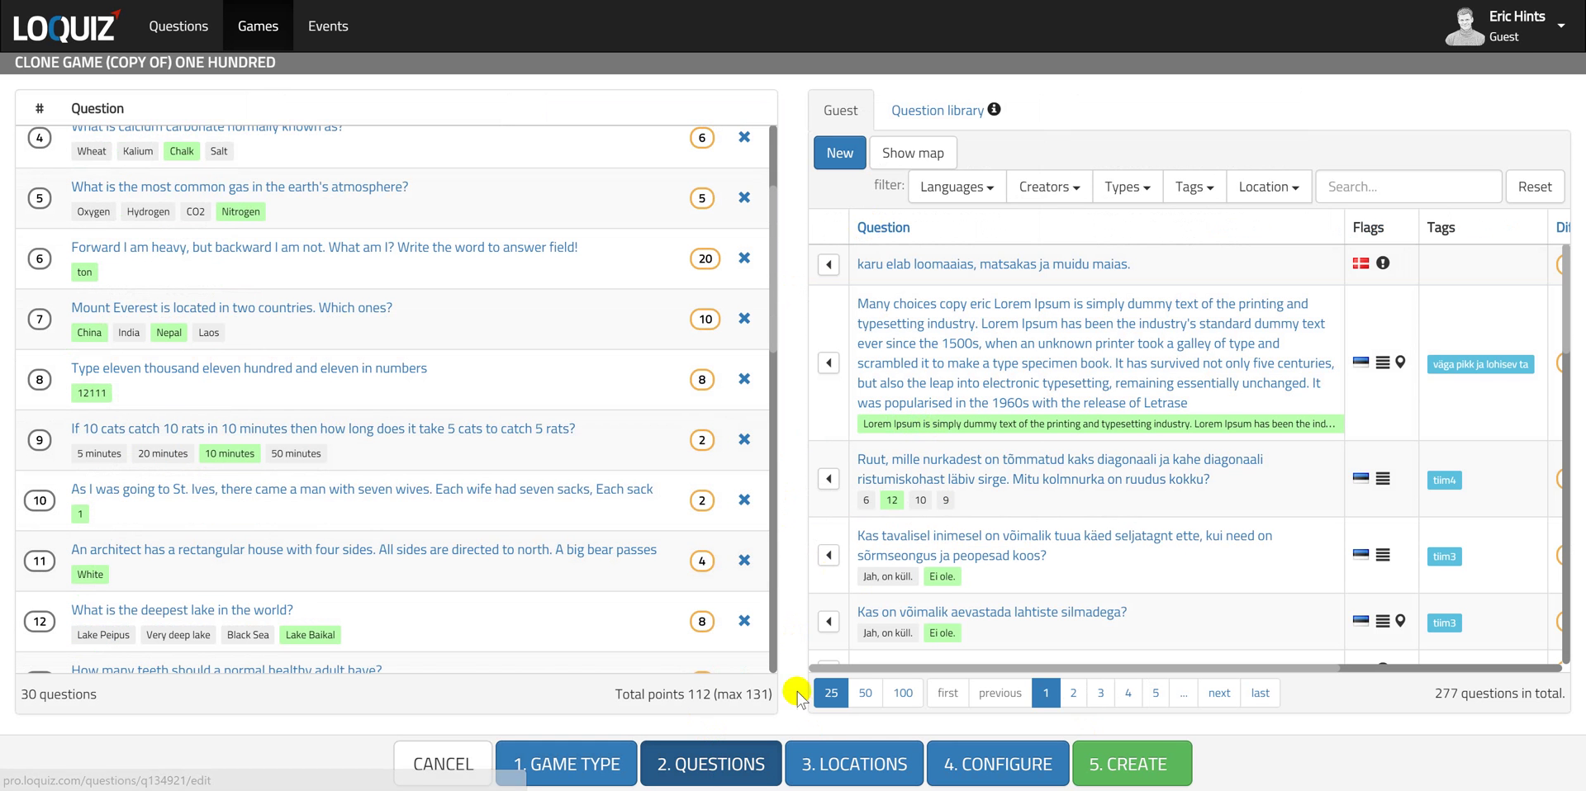
- Go to the game's locations stage and unlock all questions for editing
{"action": "left_click", "coordinate": [855, 768]}
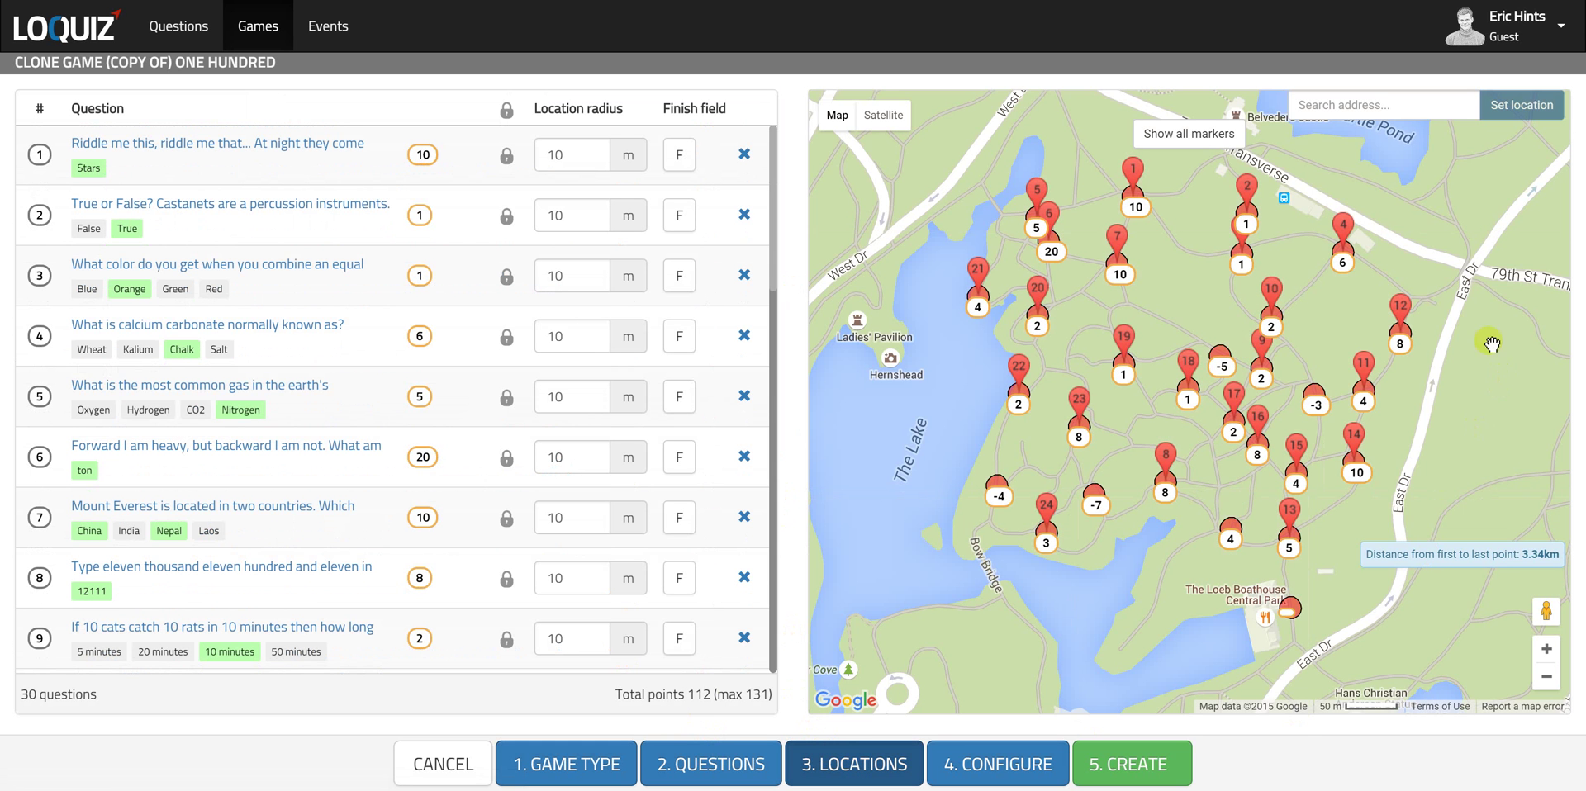
{"action": "scroll", "coordinate": [1165, 312], "scroll_direction": "down", "scroll_amount": 2}
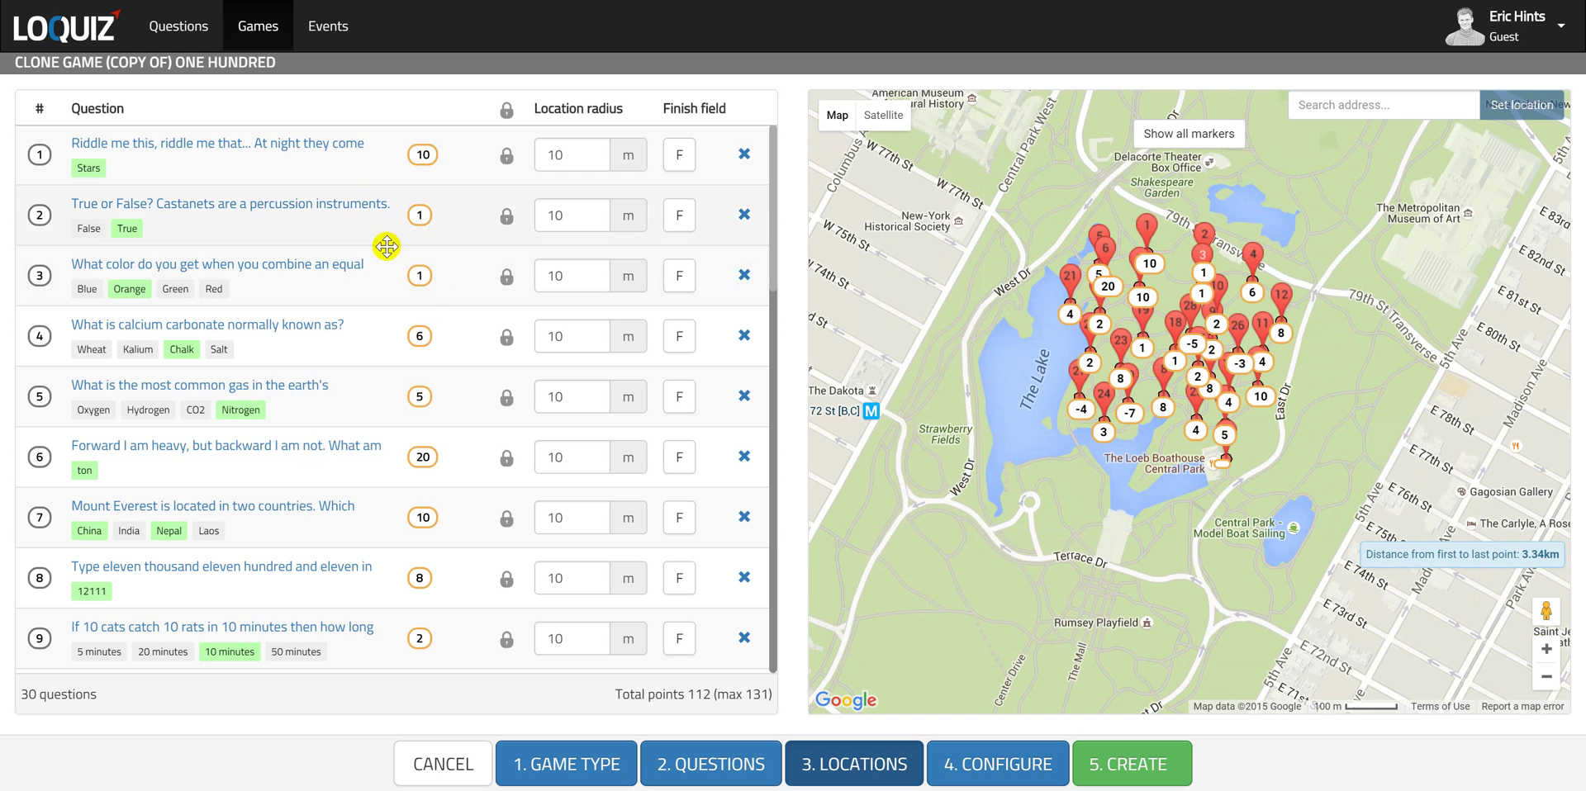
{"action": "scroll", "coordinate": [1177, 347], "scroll_direction": "up", "scroll_amount": 2}
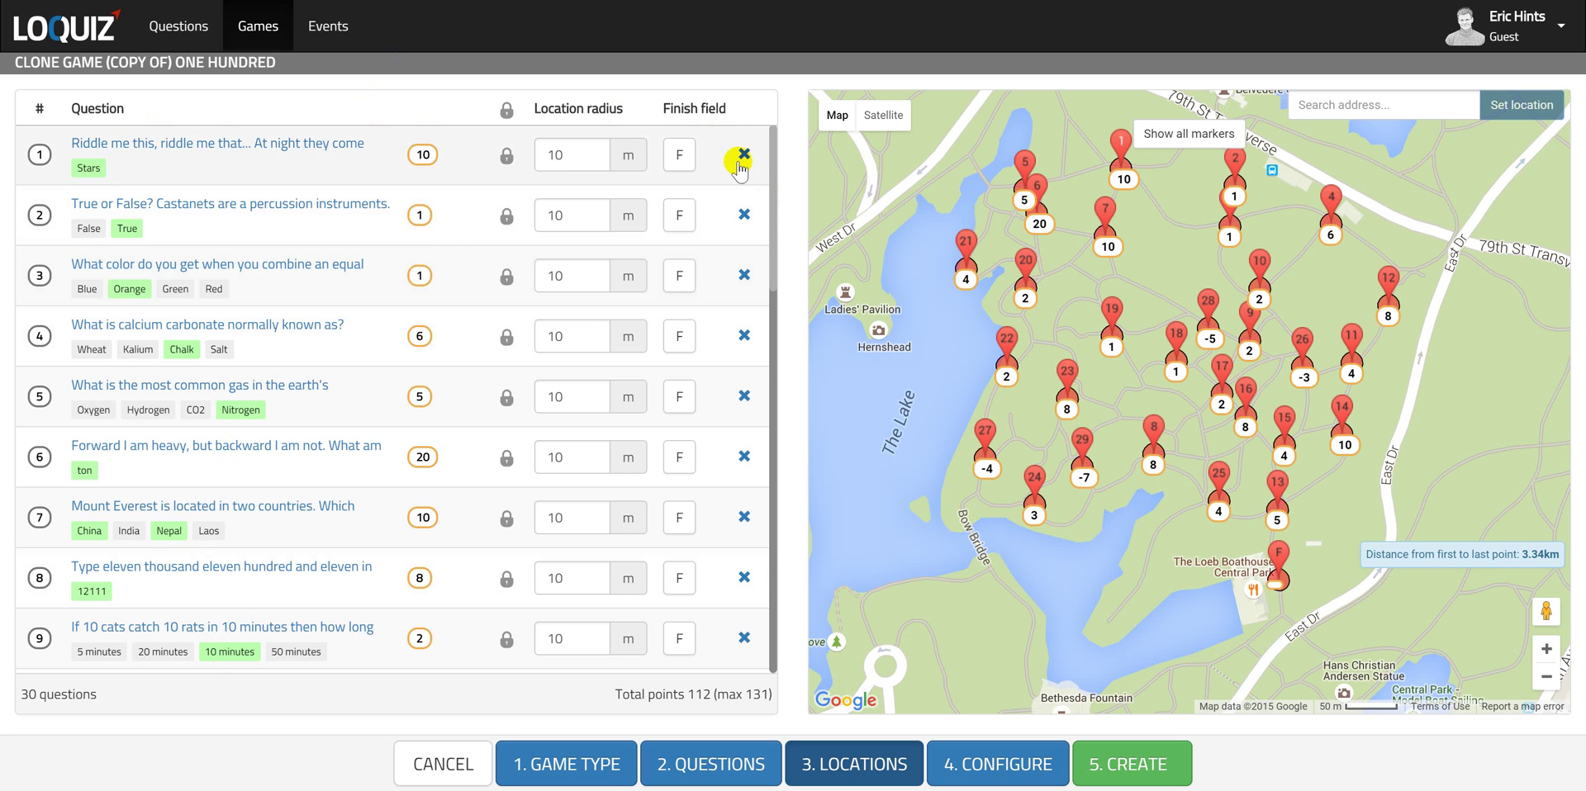
{"action": "left_click", "coordinate": [506, 113]}
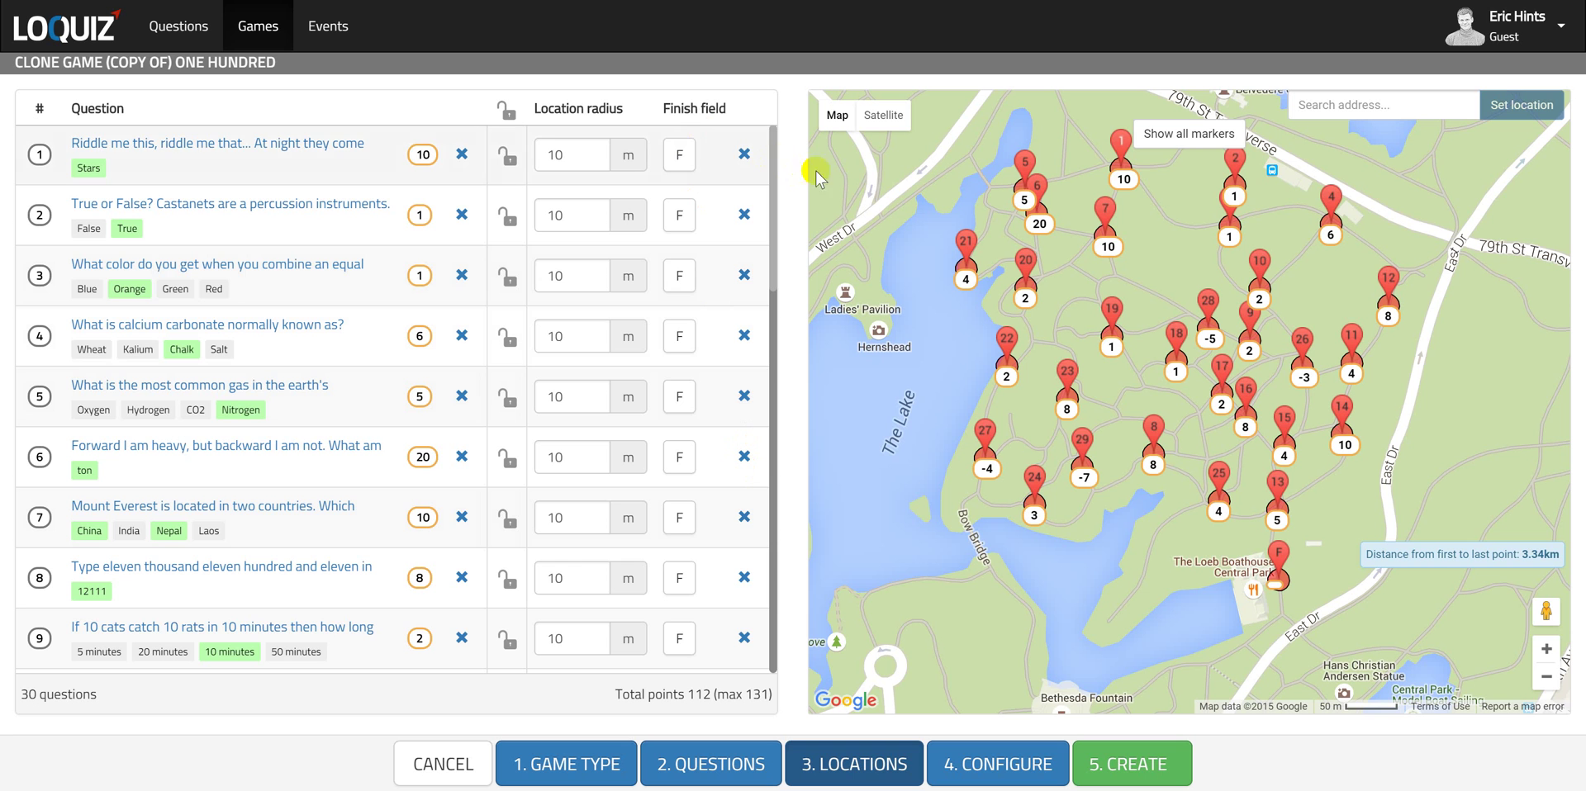
- Remove the map locations of questions 1 to 9
{"action": "left_click", "coordinate": [745, 156]}
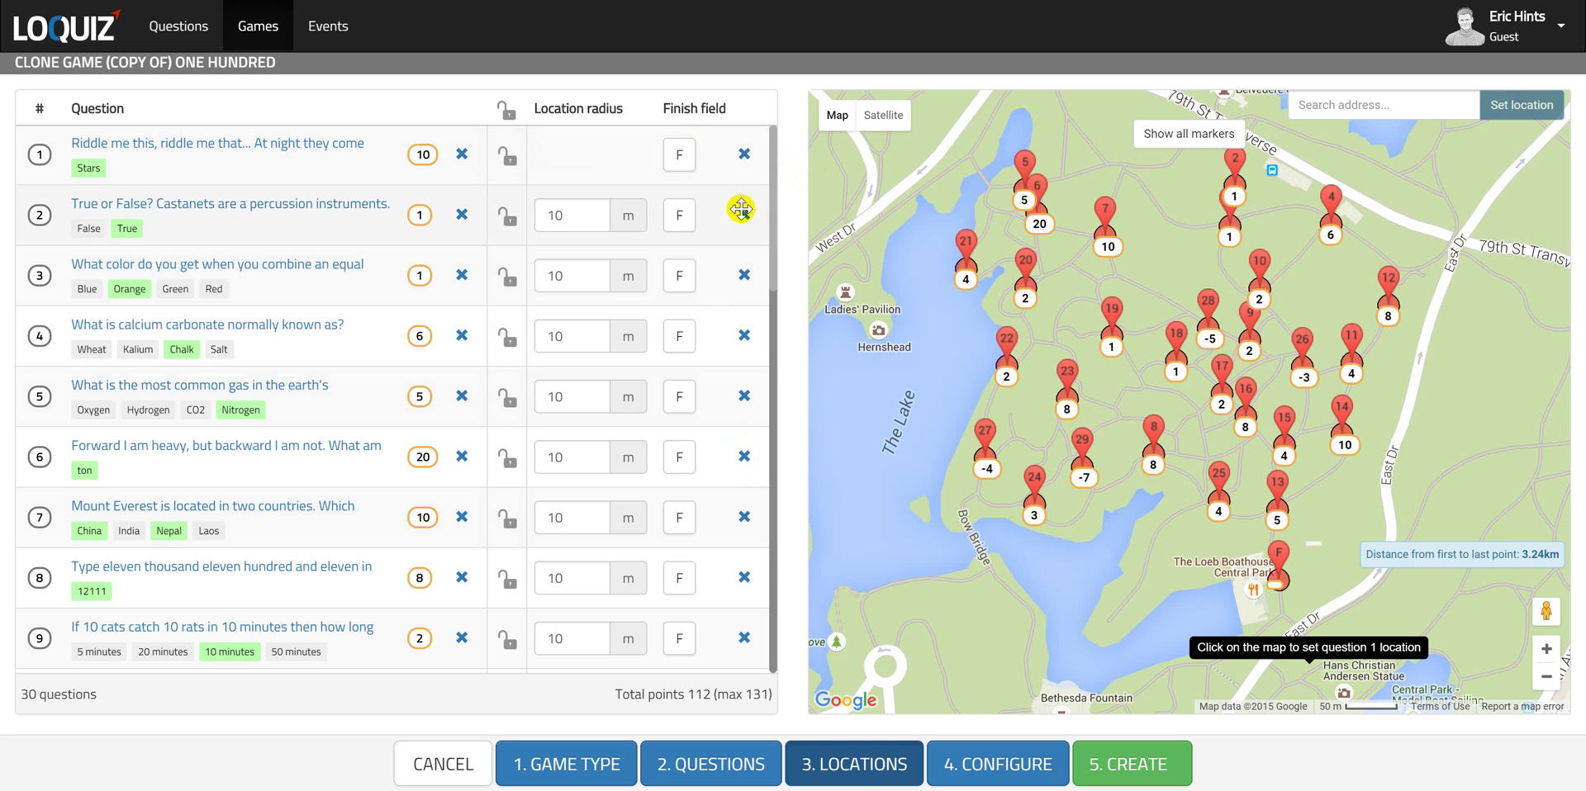
{"action": "left_click", "coordinate": [744, 215]}
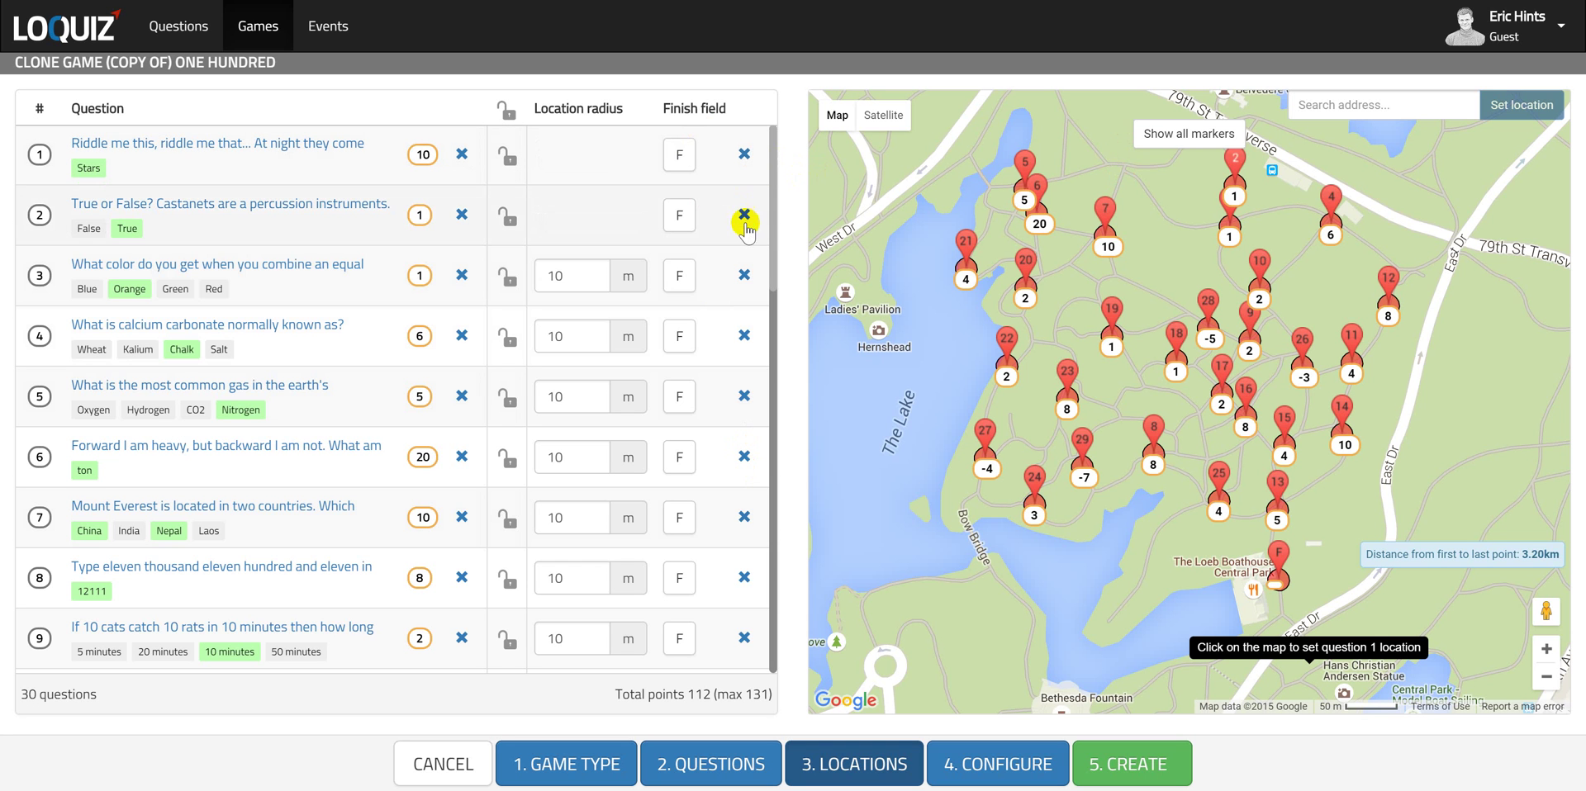
{"action": "left_click", "coordinate": [744, 336]}
{"action": "left_click", "coordinate": [745, 395]}
{"action": "left_click", "coordinate": [744, 457]}
{"action": "left_click", "coordinate": [744, 517]}
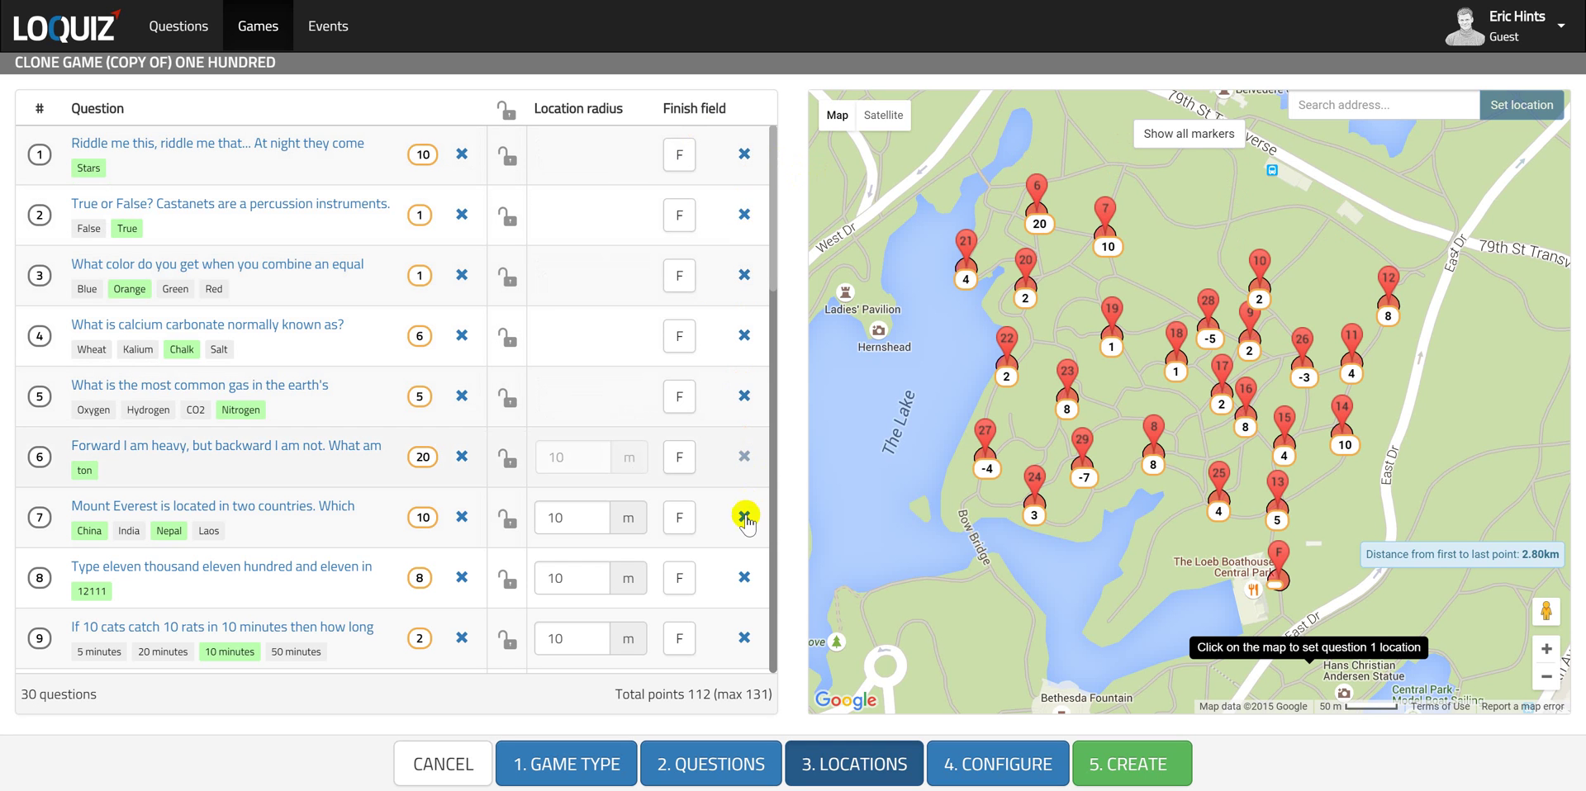
{"action": "left_click", "coordinate": [745, 577]}
{"action": "left_click", "coordinate": [746, 639]}
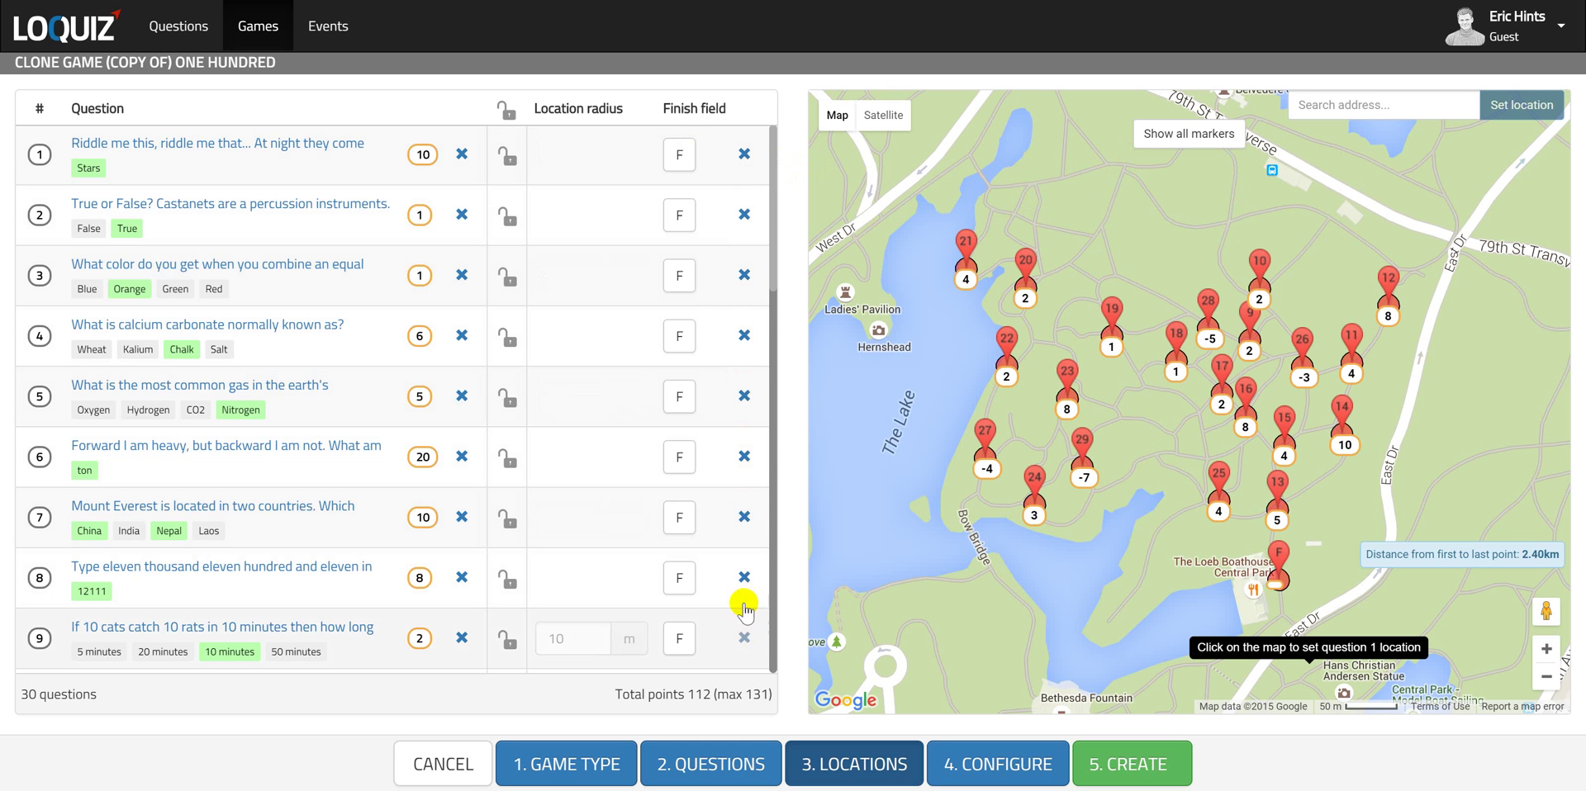
- Remove the map locations of questions 10 to 12 and move question 21's marker farther north along the lake
{"action": "scroll", "coordinate": [736, 446], "scroll_direction": "down", "scroll_amount": 4}
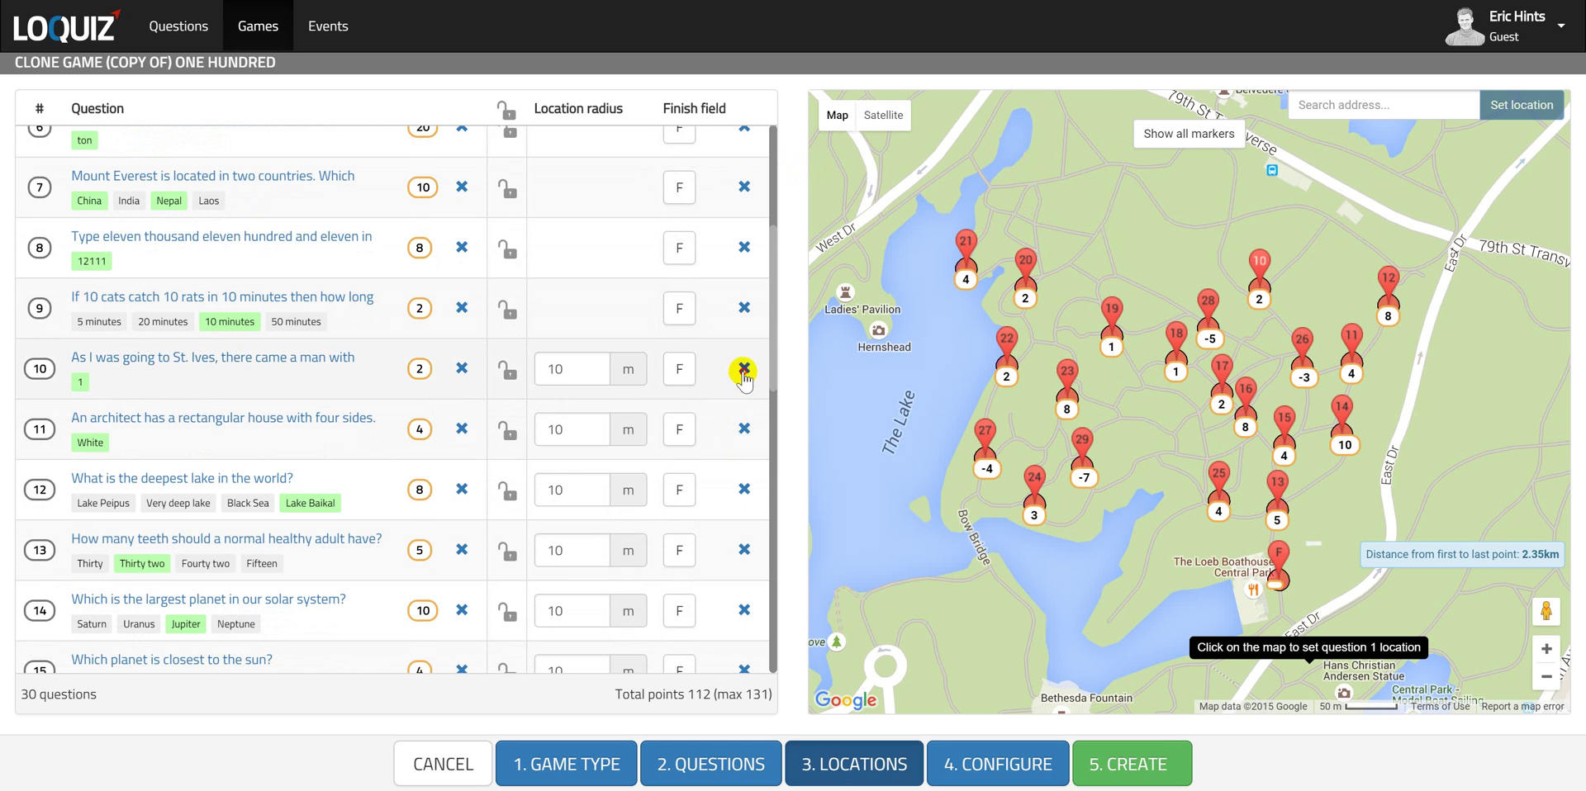
{"action": "left_click", "coordinate": [744, 368]}
{"action": "left_click", "coordinate": [744, 429]}
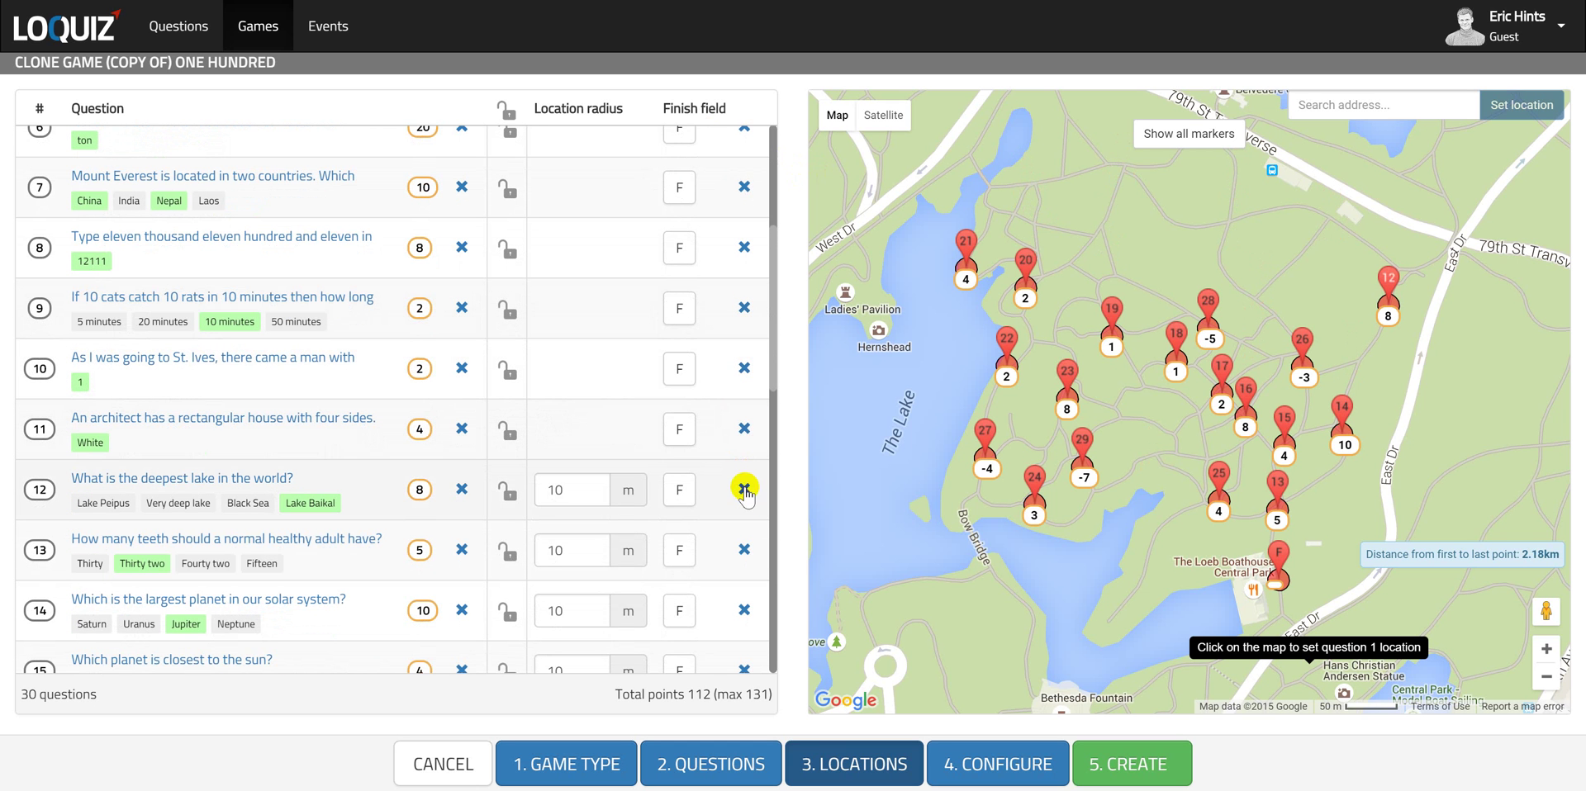
{"action": "left_click", "coordinate": [745, 489]}
{"action": "mouse_move", "coordinate": [969, 262]}
{"action": "left_mouse_down"}
{"action": "mouse_move", "coordinate": [1068, 177]}
{"action": "mouse_move", "coordinate": [988, 176]}
{"action": "mouse_move", "coordinate": [1064, 169]}
{"action": "mouse_move", "coordinate": [1007, 180]}
{"action": "left_mouse_up"}
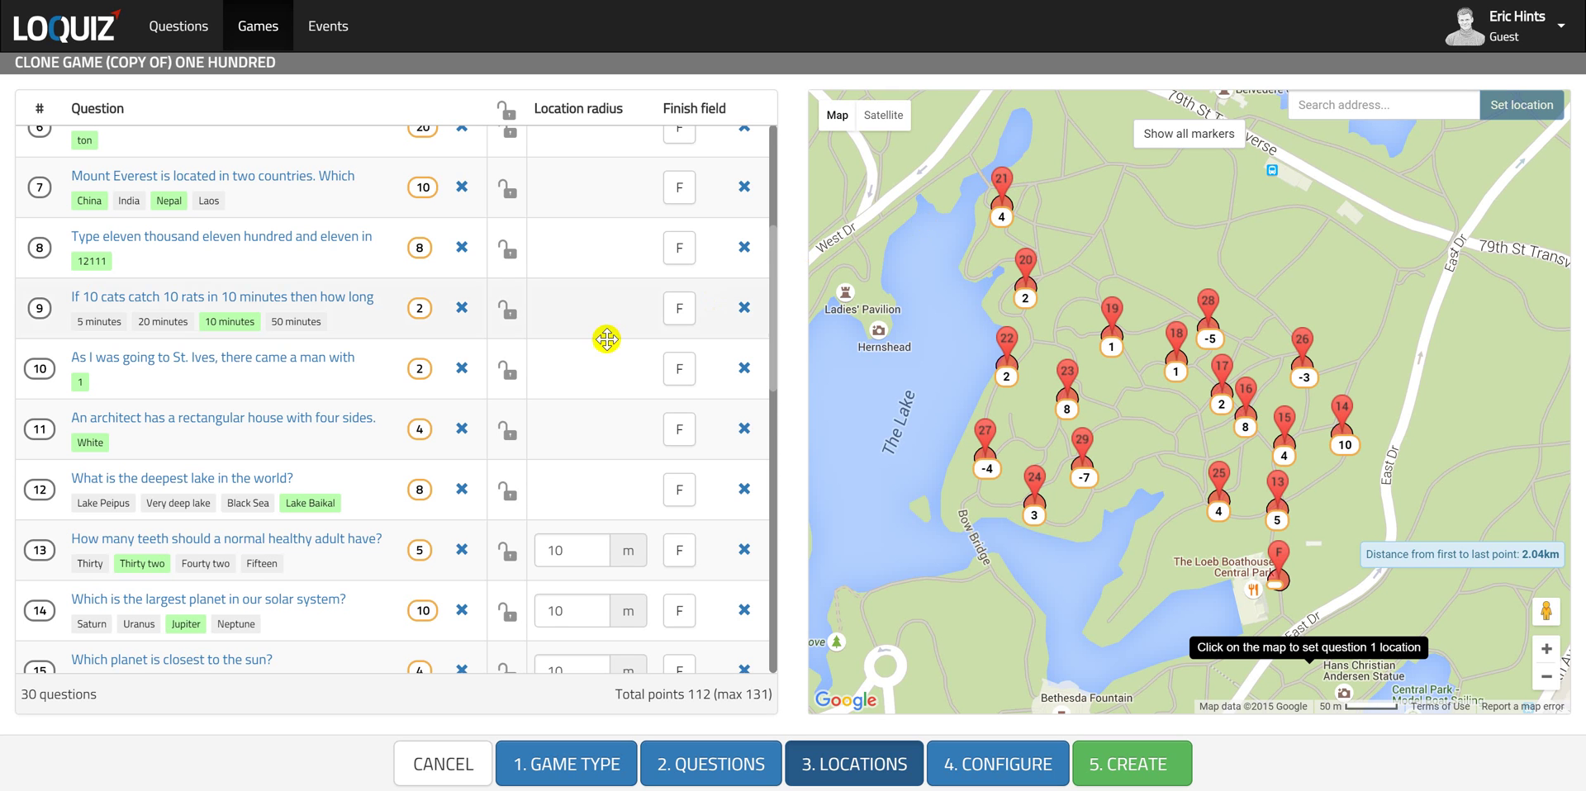
- Remove the map locations of questions 13 to 18
{"action": "scroll", "coordinate": [673, 354], "scroll_direction": "down", "scroll_amount": 3}
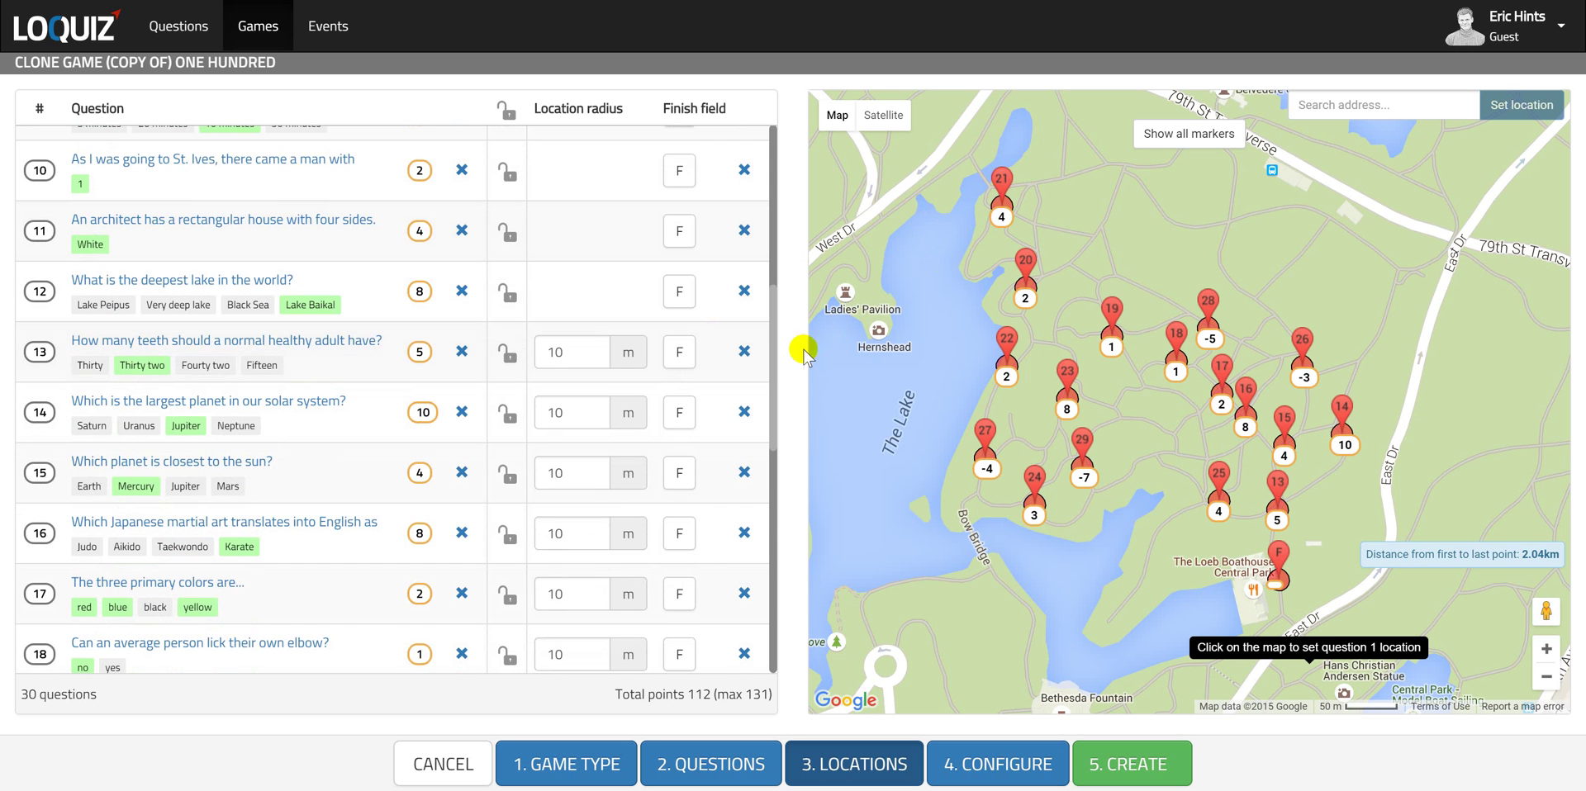
{"action": "left_click", "coordinate": [743, 351]}
{"action": "left_click", "coordinate": [745, 413]}
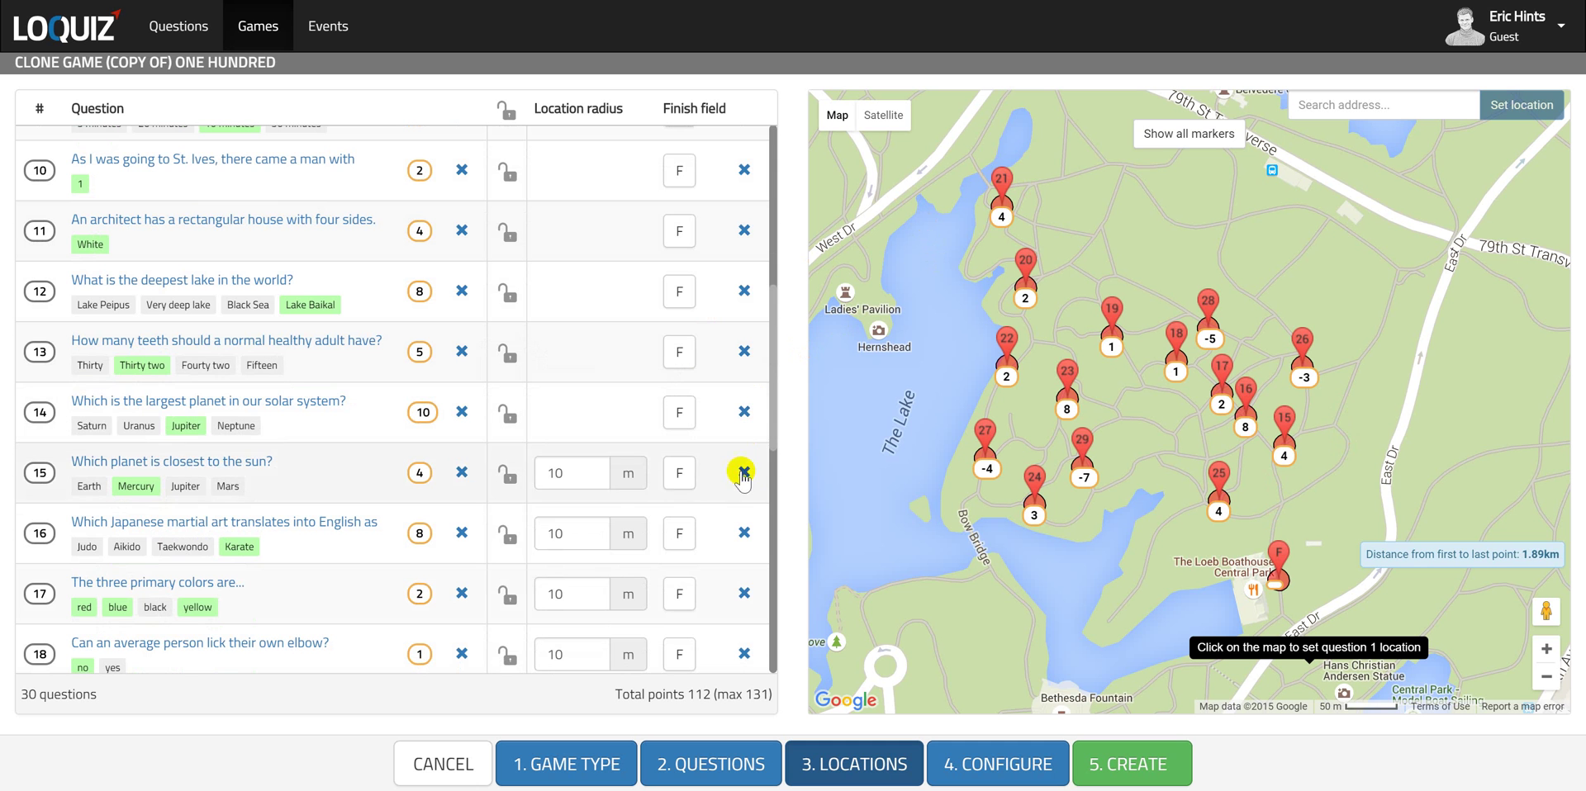
{"action": "left_click", "coordinate": [744, 472]}
{"action": "left_click", "coordinate": [744, 533]}
{"action": "left_click", "coordinate": [744, 590]}
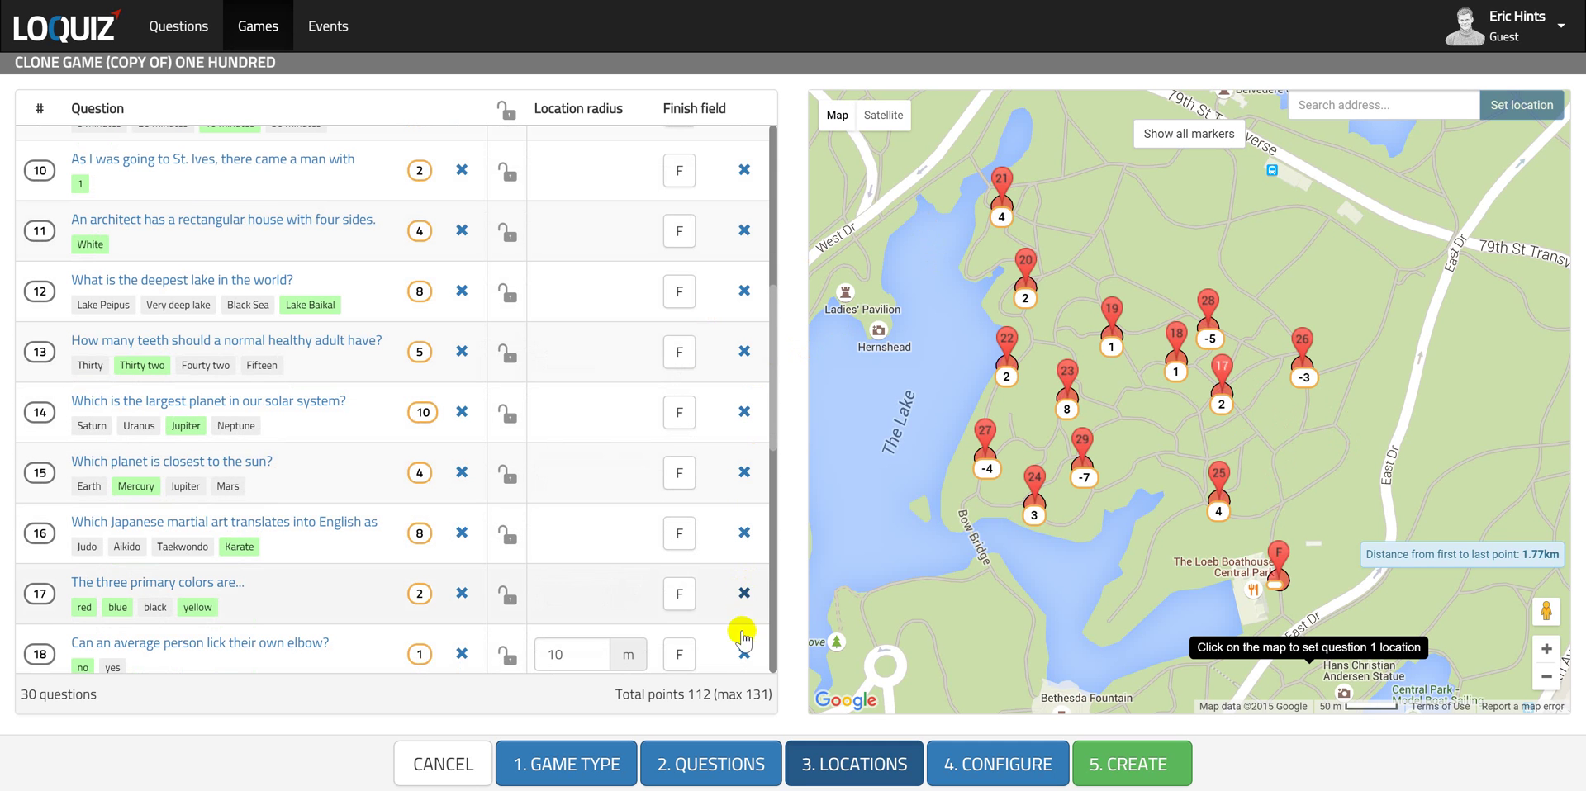
{"action": "left_click", "coordinate": [744, 652]}
- Remove the map locations of questions 19 to 23
{"action": "scroll", "coordinate": [708, 529], "scroll_direction": "down", "scroll_amount": 3}
{"action": "scroll", "coordinate": [708, 509], "scroll_direction": "down", "scroll_amount": 2}
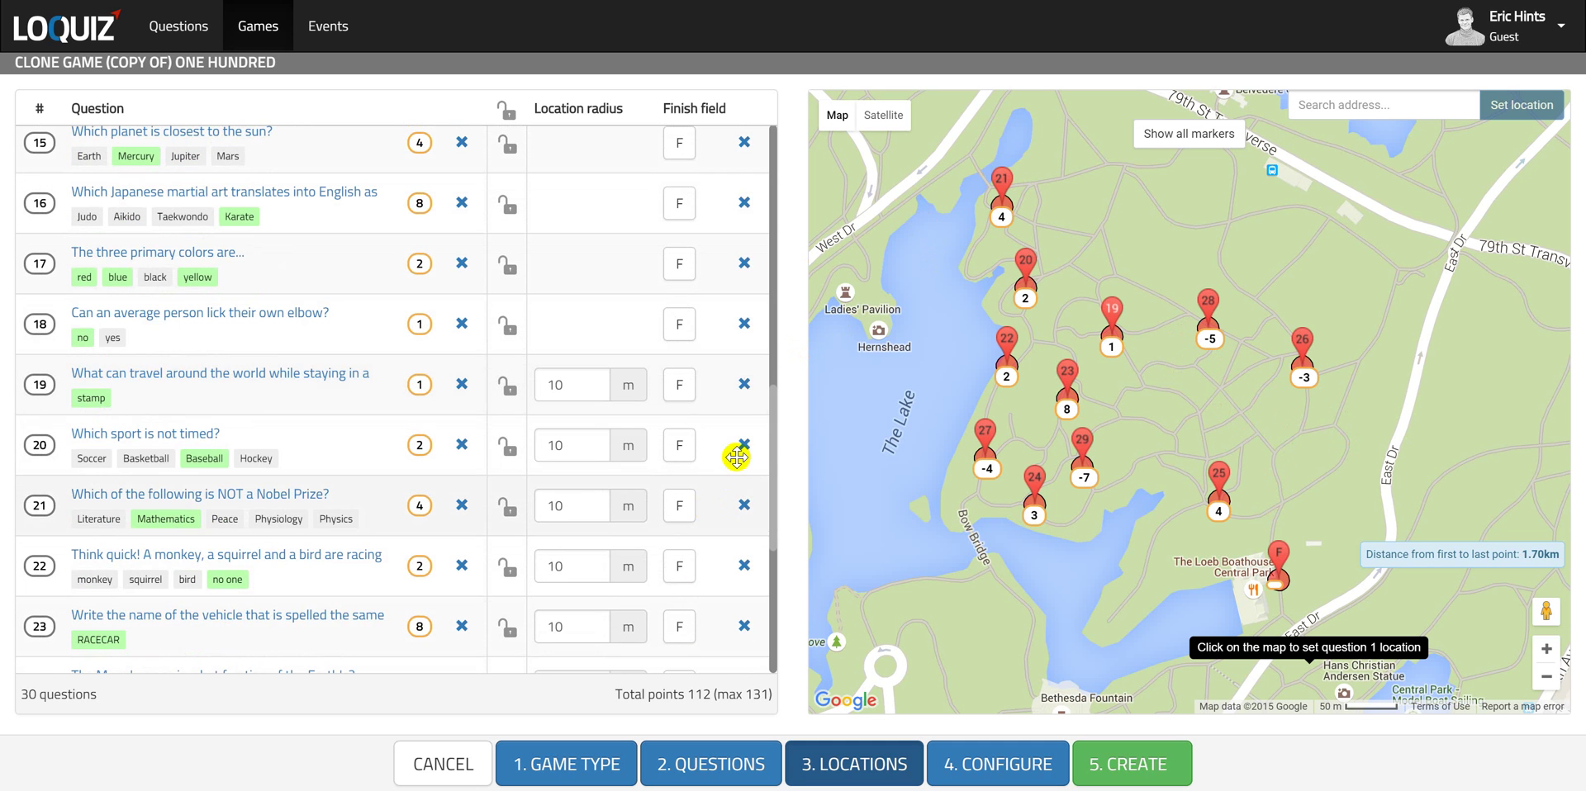
{"action": "left_click", "coordinate": [744, 385]}
{"action": "left_click", "coordinate": [746, 444]}
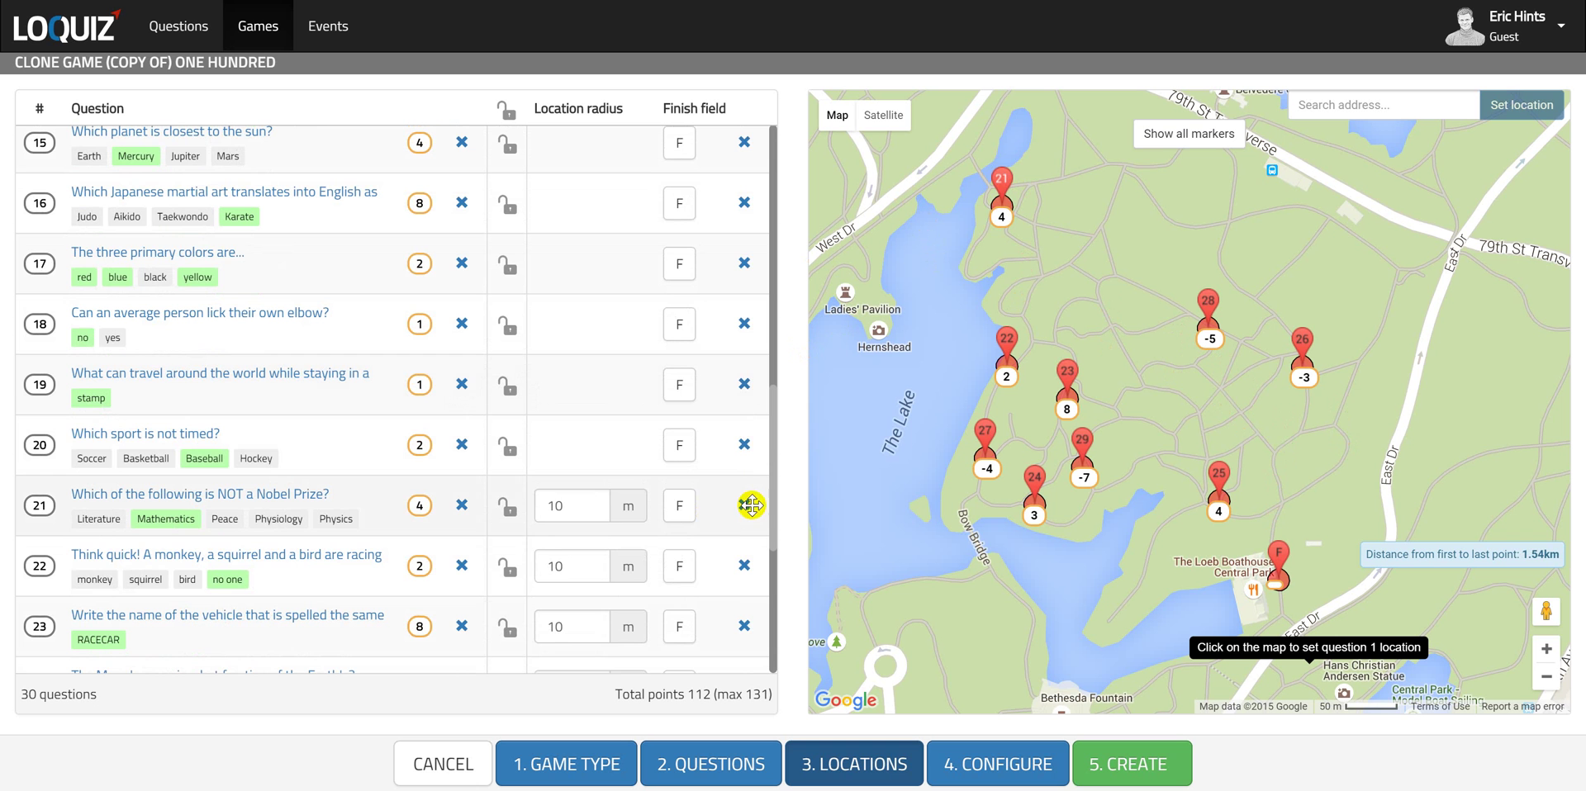
{"action": "left_click", "coordinate": [744, 505]}
{"action": "left_click", "coordinate": [744, 565]}
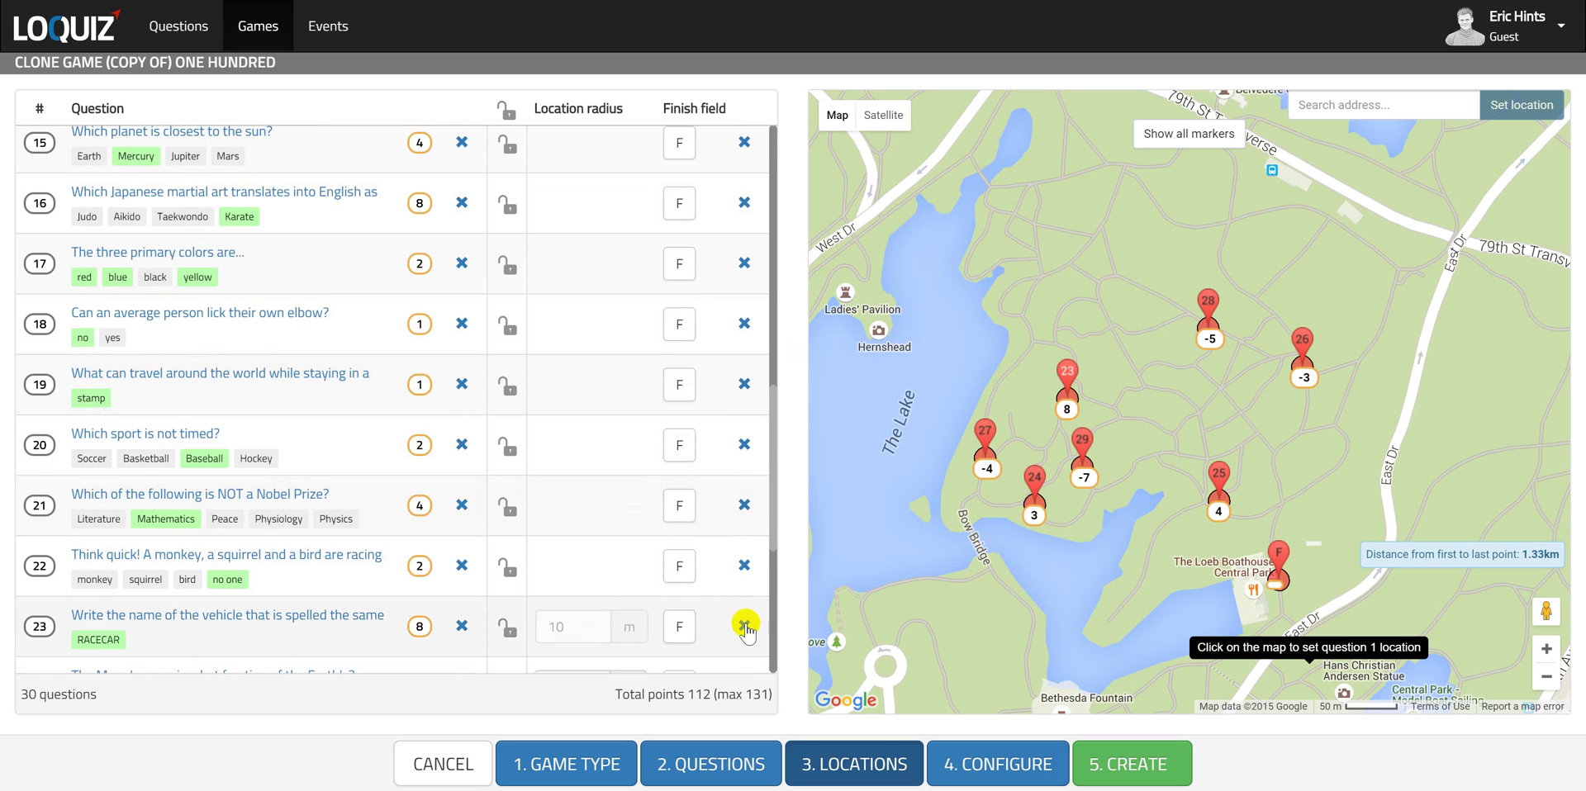
{"action": "left_click", "coordinate": [744, 626]}
- Remove the map locations of questions 24 to 29 and of the finish field, question 30
{"action": "scroll", "coordinate": [727, 496], "scroll_direction": "down", "scroll_amount": 5}
{"action": "left_click", "coordinate": [744, 355]}
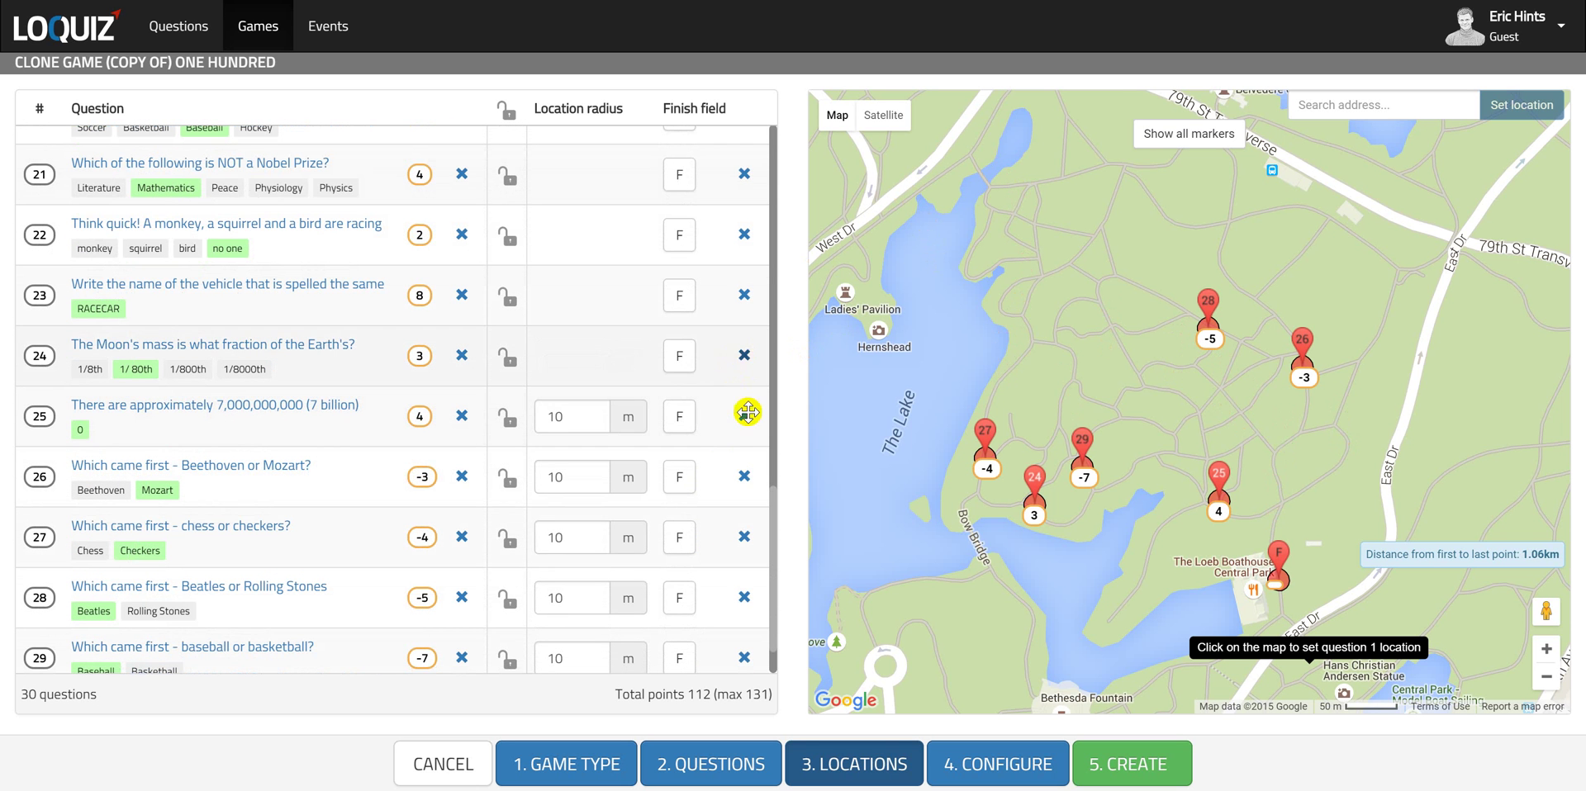
{"action": "left_click", "coordinate": [745, 416]}
{"action": "left_click", "coordinate": [745, 476]}
{"action": "left_click", "coordinate": [745, 537]}
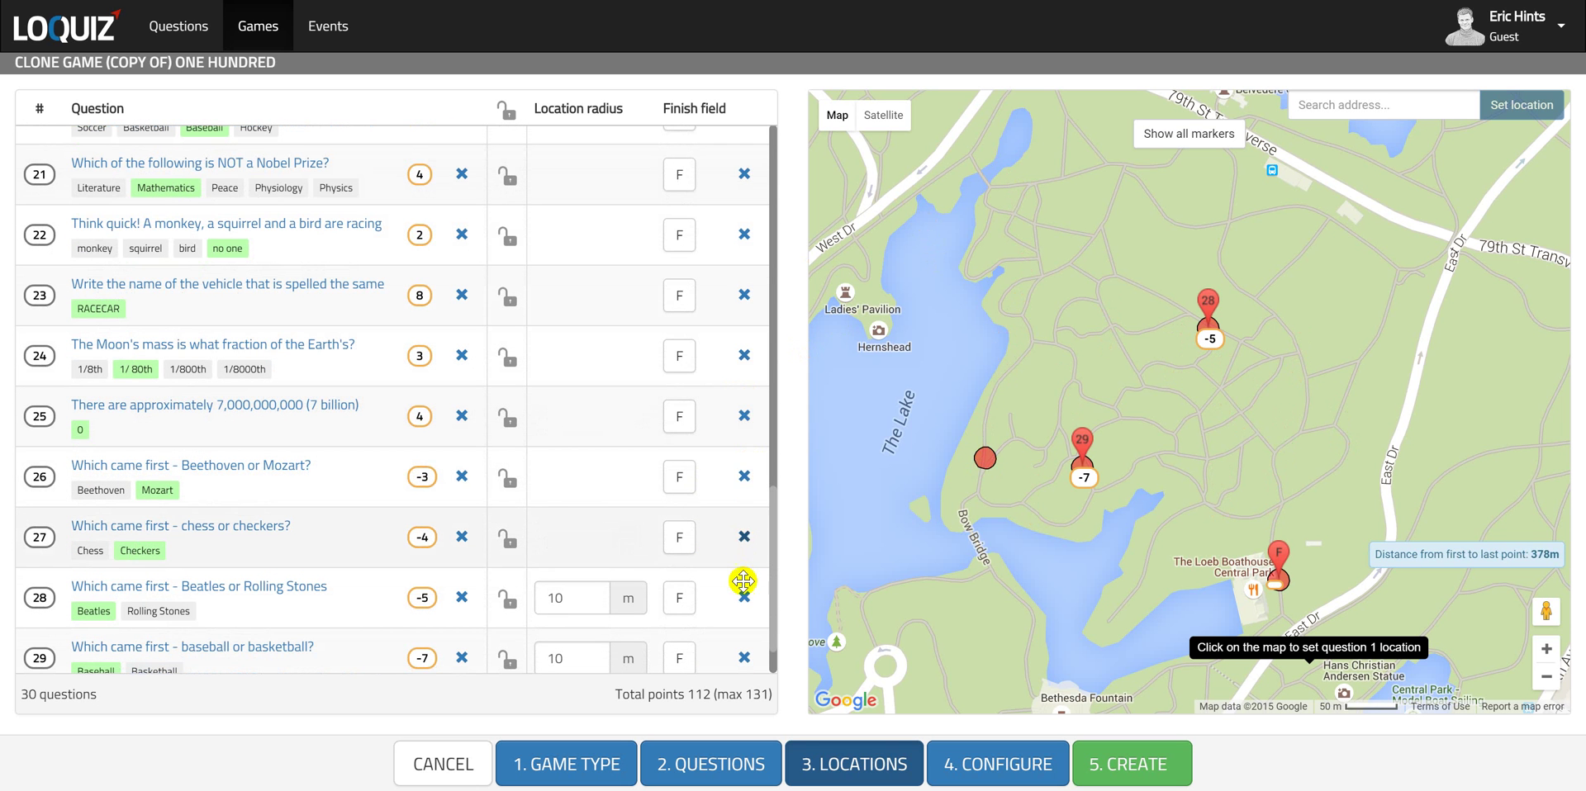
{"action": "left_click", "coordinate": [744, 594]}
{"action": "left_click", "coordinate": [744, 658]}
{"action": "scroll", "coordinate": [721, 573], "scroll_direction": "down", "scroll_amount": 1}
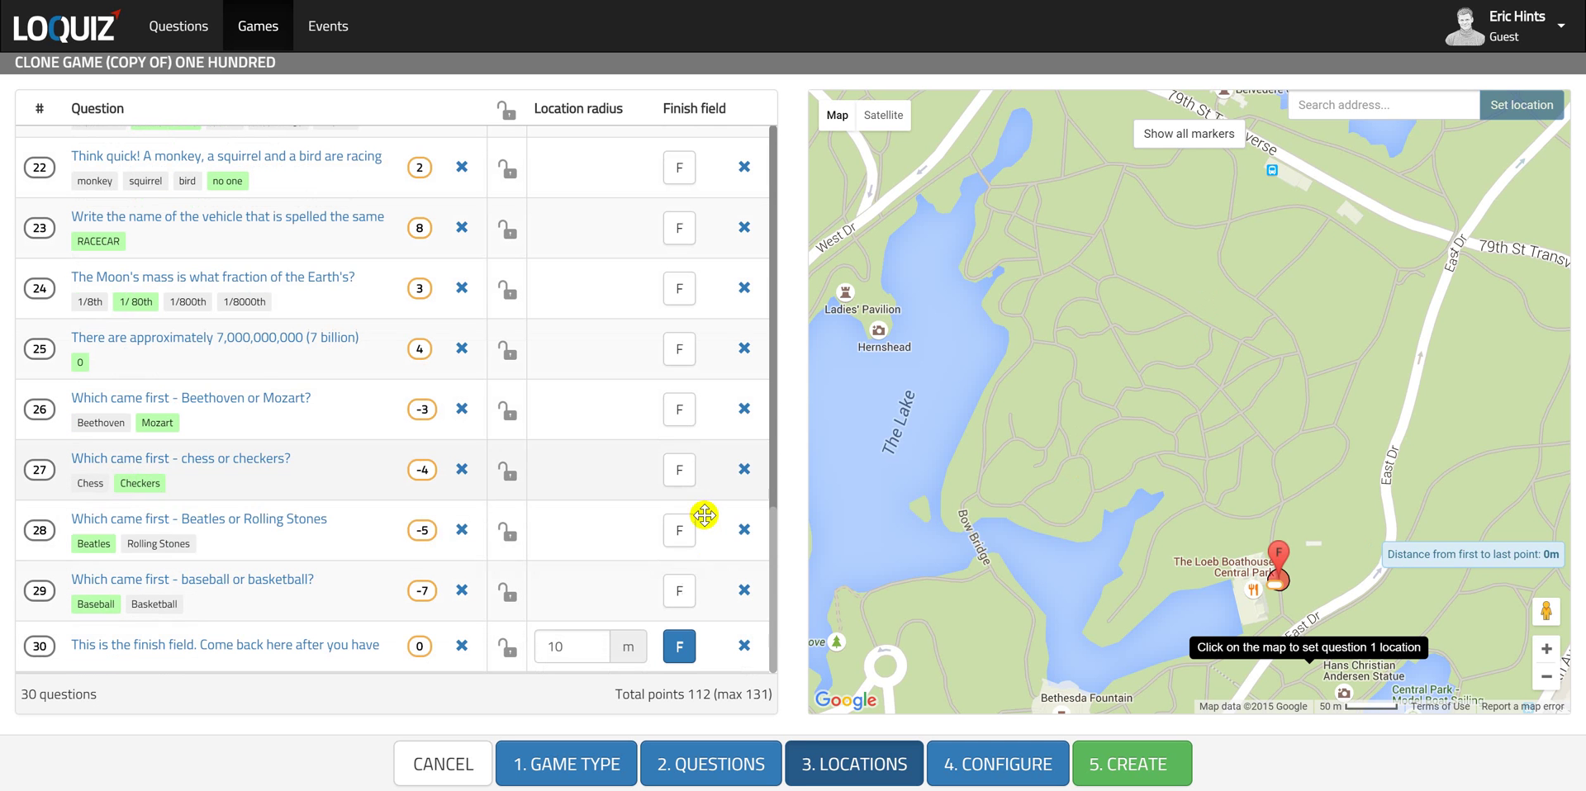
{"action": "left_click", "coordinate": [744, 647]}
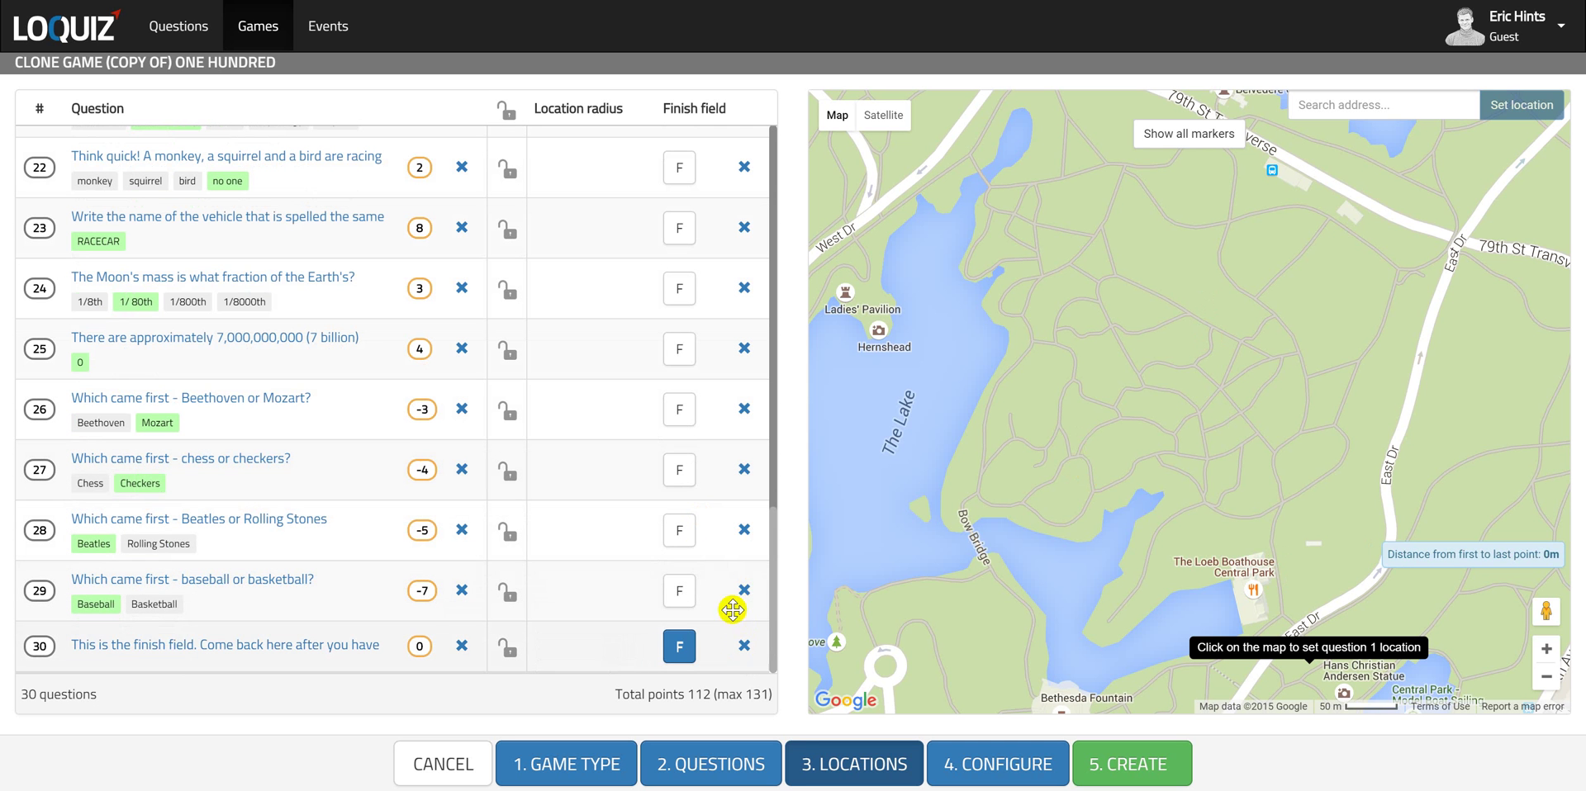
{"action": "scroll", "coordinate": [587, 355], "scroll_direction": "up", "scroll_amount": 3}
{"action": "scroll", "coordinate": [587, 355], "scroll_direction": "up", "scroll_amount": 10}
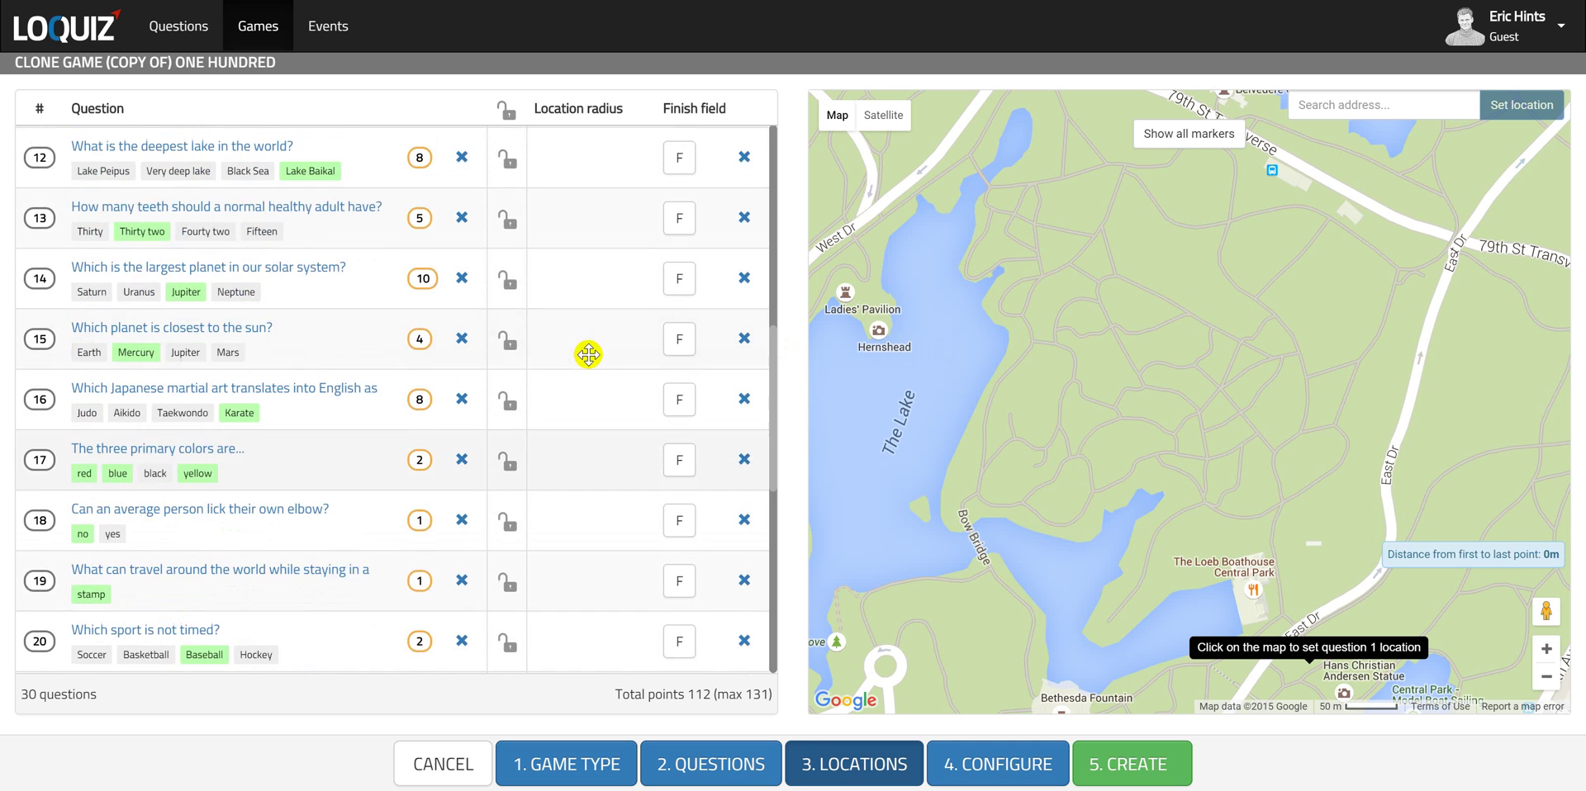
{"action": "scroll", "coordinate": [545, 289], "scroll_direction": "down", "scroll_amount": 13}
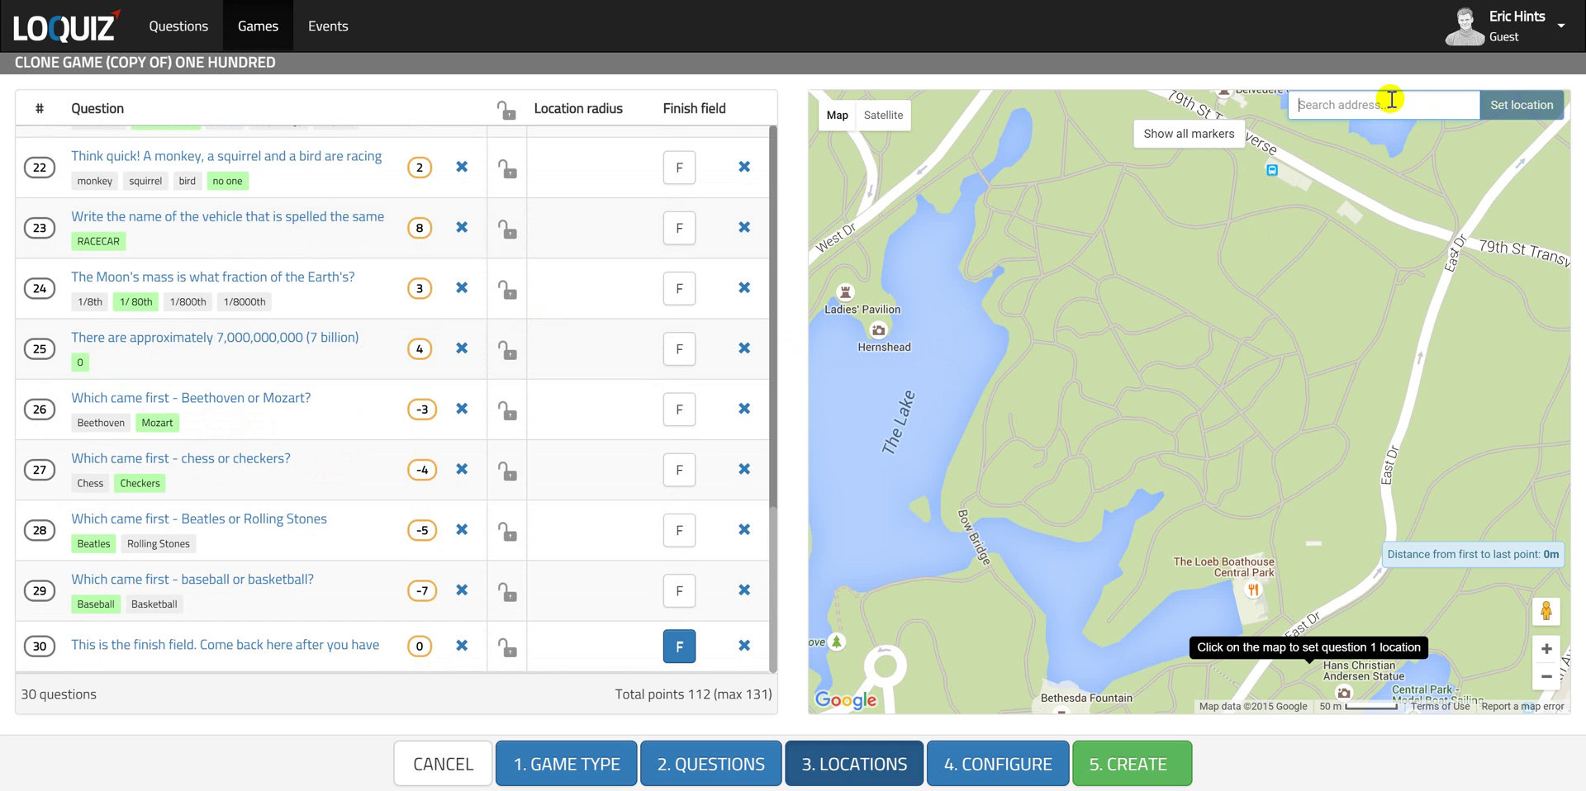
- Set the map's location to London, United Kingdom, and show the area around St. James's Park
{"action": "left_click", "coordinate": [1392, 99]}
{"action": "type", "text": "london"}
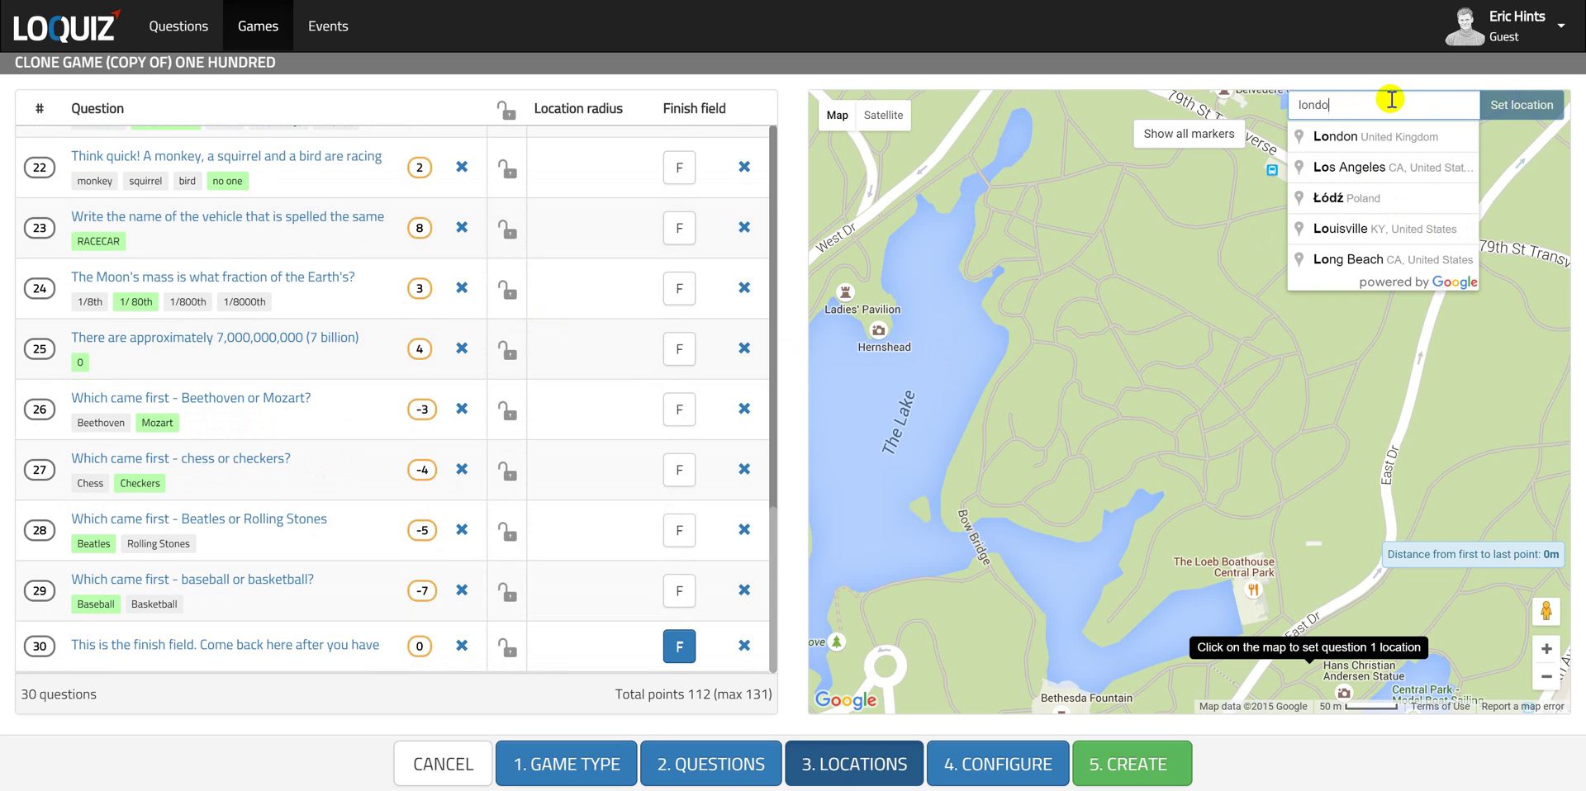
{"action": "left_click", "coordinate": [1371, 134]}
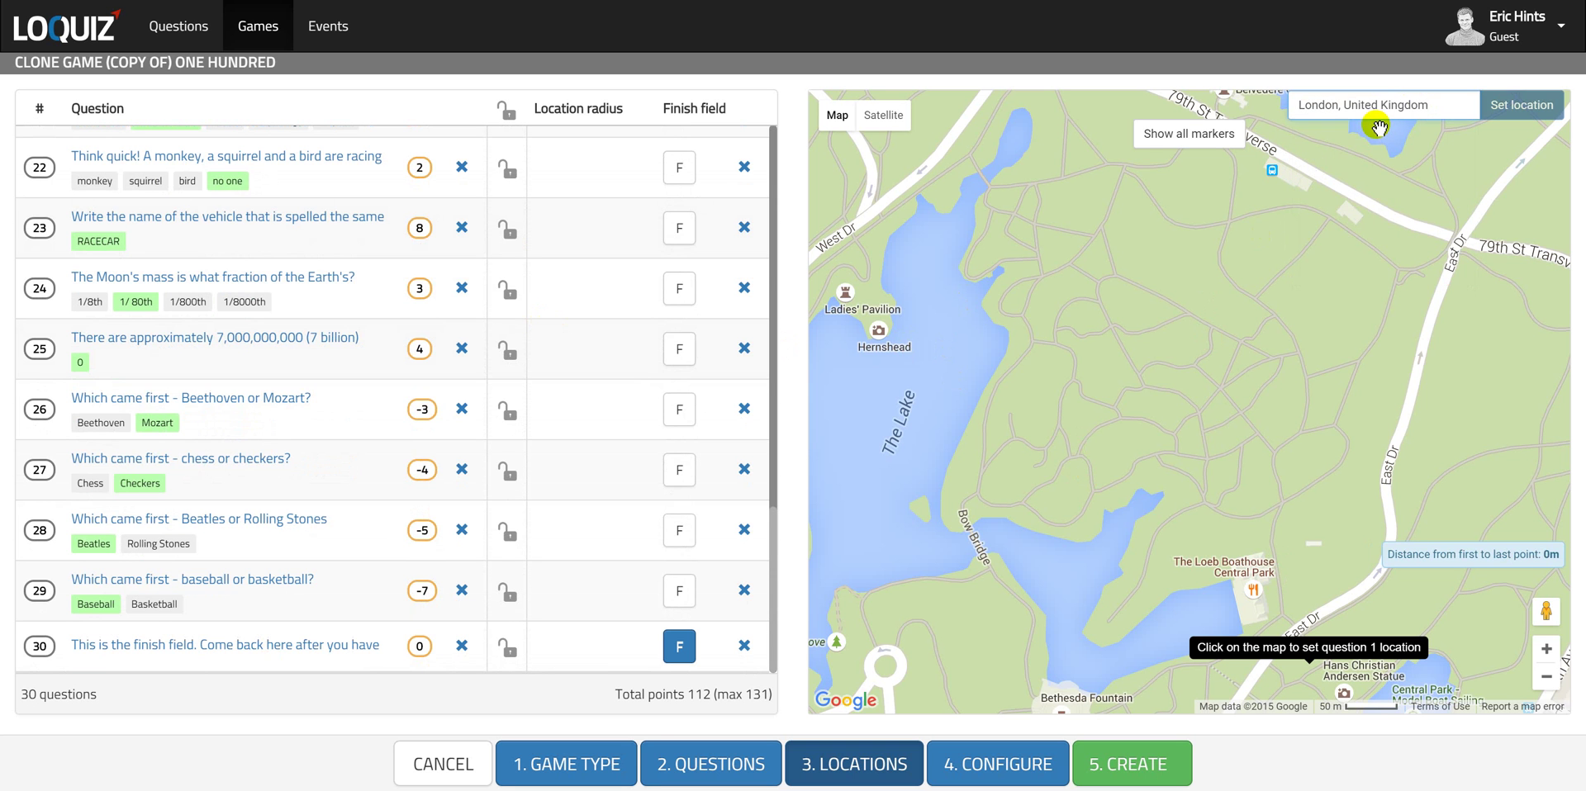
{"action": "left_click", "coordinate": [1491, 105]}
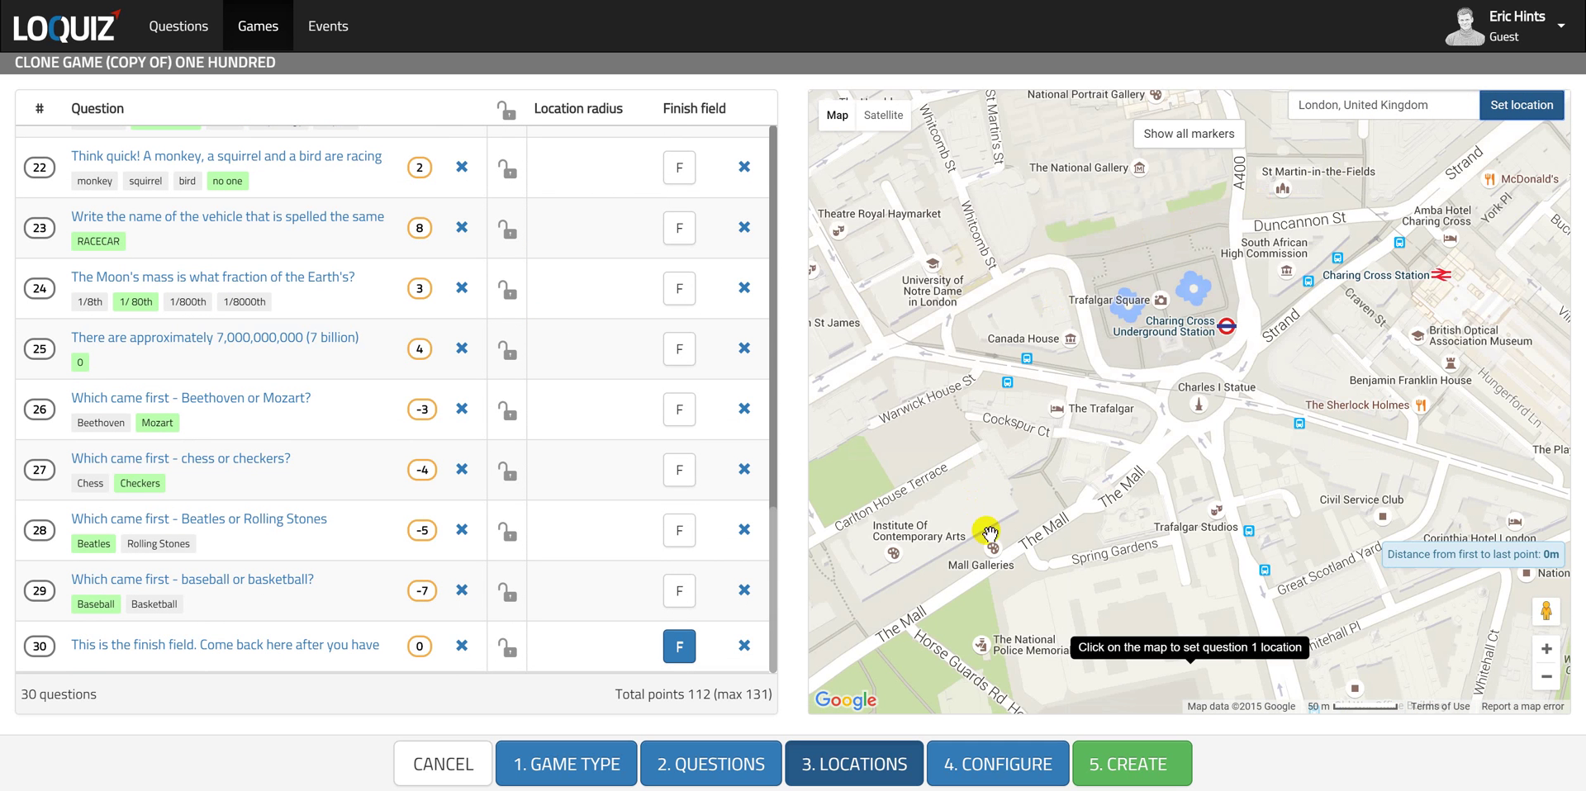
{"action": "scroll", "coordinate": [1187, 429], "scroll_direction": "down", "scroll_amount": 1}
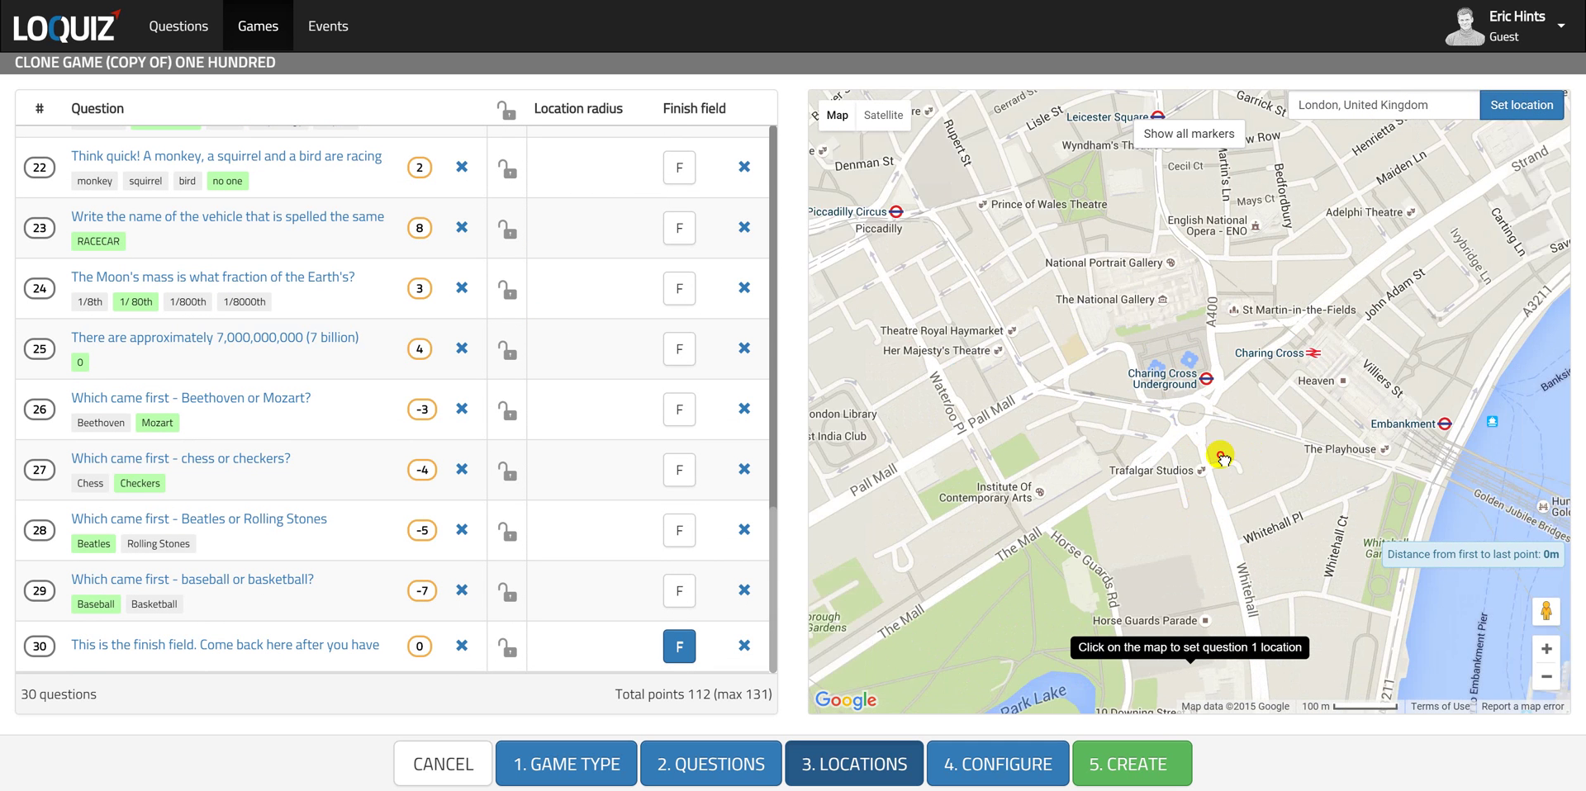
{"action": "left_click_drag", "start_coordinate": [1217, 453], "coordinate": [1339, 240]}
{"action": "scroll", "coordinate": [1297, 290], "scroll_direction": "down", "scroll_amount": 1}
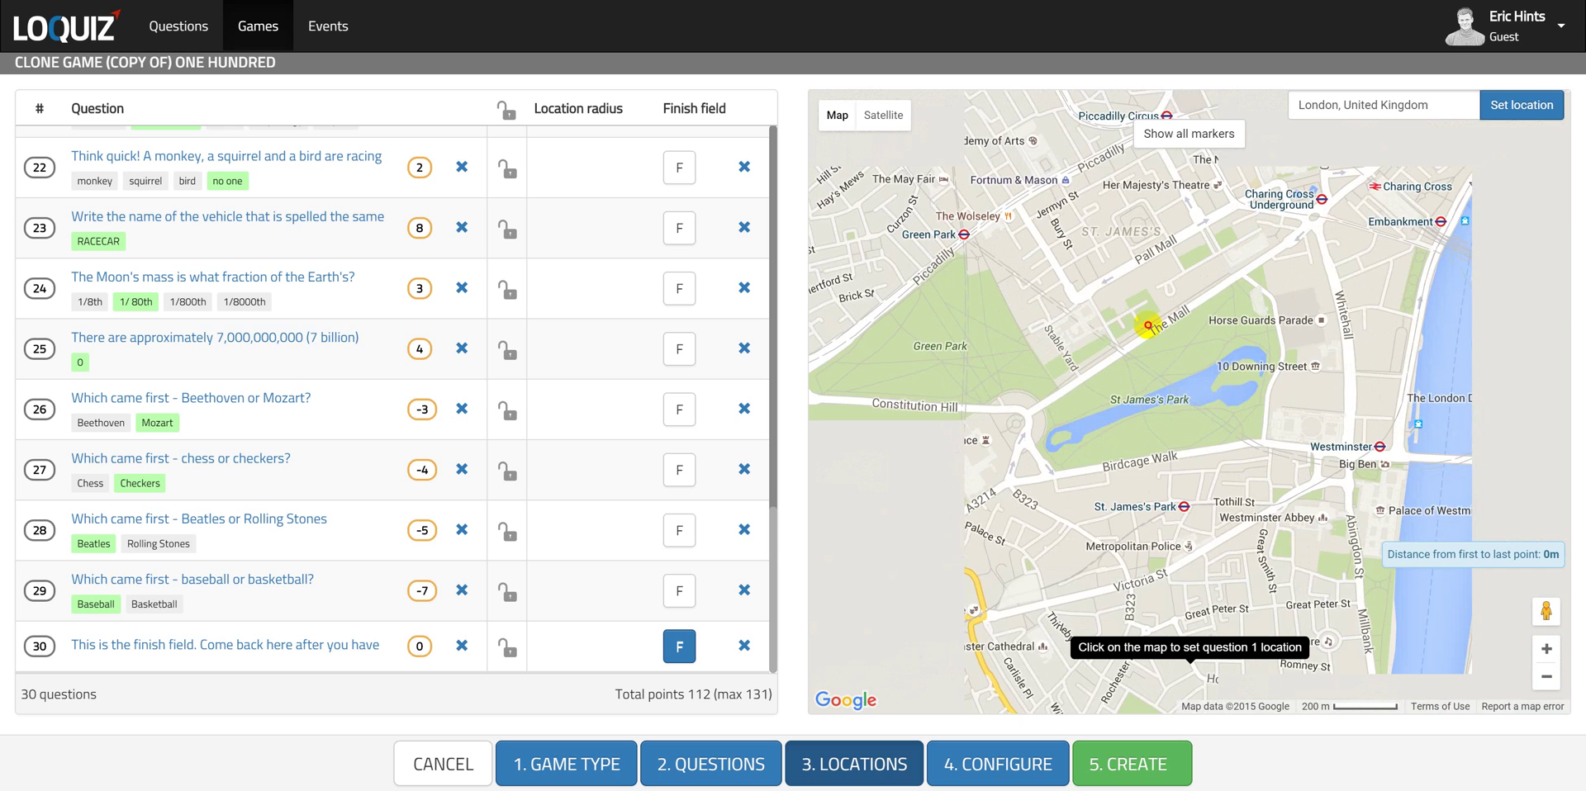
- Examine St. James's Park and its paths closely in both the satellite and the standard map view
{"action": "left_click_drag", "start_coordinate": [1151, 325], "coordinate": [1228, 237]}
{"action": "scroll", "coordinate": [1232, 338], "scroll_direction": "up", "scroll_amount": 1}
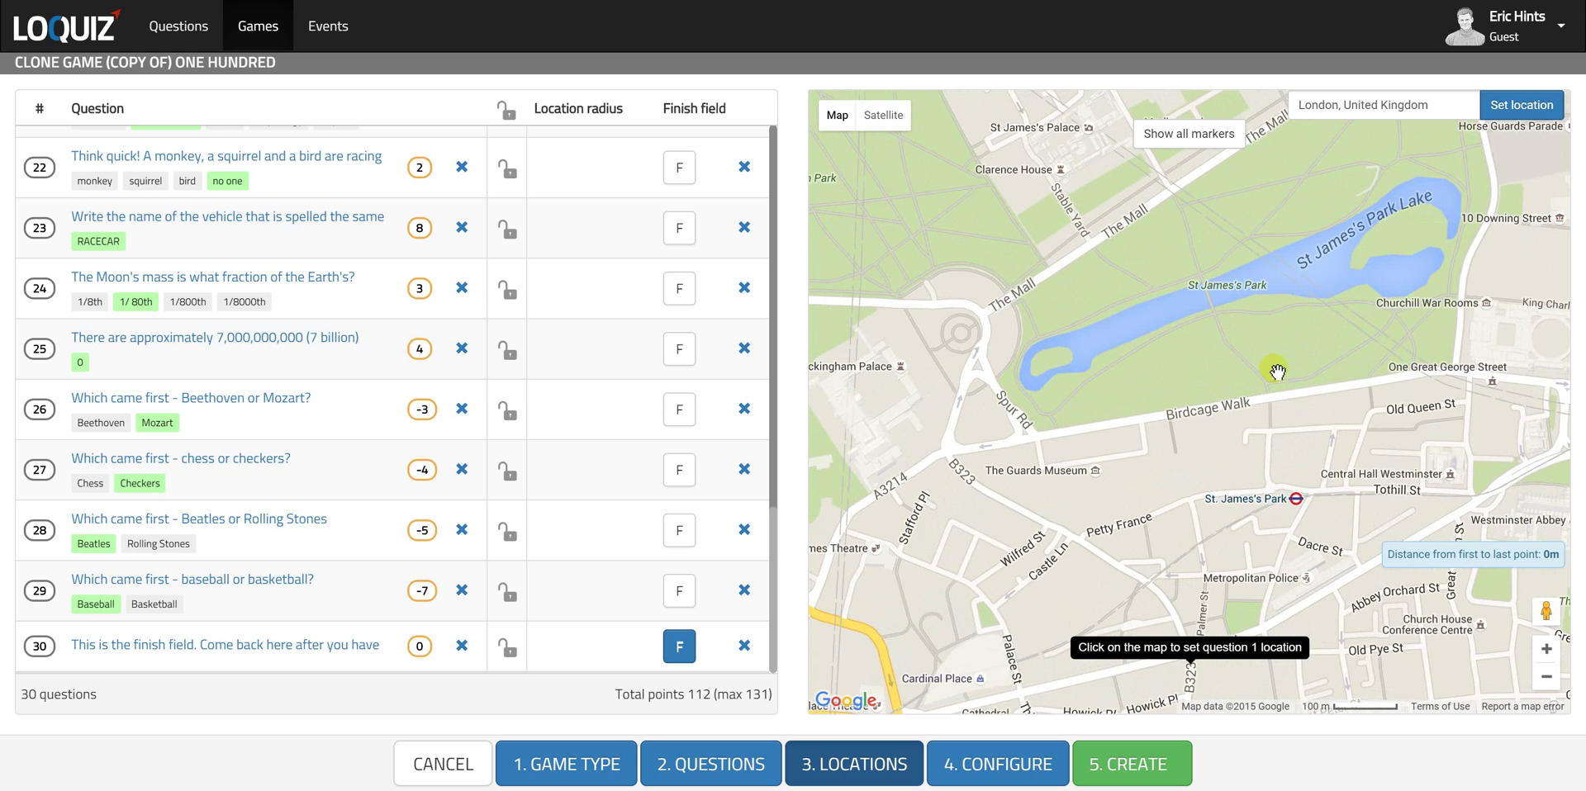
{"action": "left_click_drag", "start_coordinate": [1278, 372], "coordinate": [1212, 467]}
{"action": "scroll", "coordinate": [1214, 406], "scroll_direction": "up", "scroll_amount": 1}
{"action": "left_click_drag", "start_coordinate": [1189, 226], "coordinate": [1133, 379]}
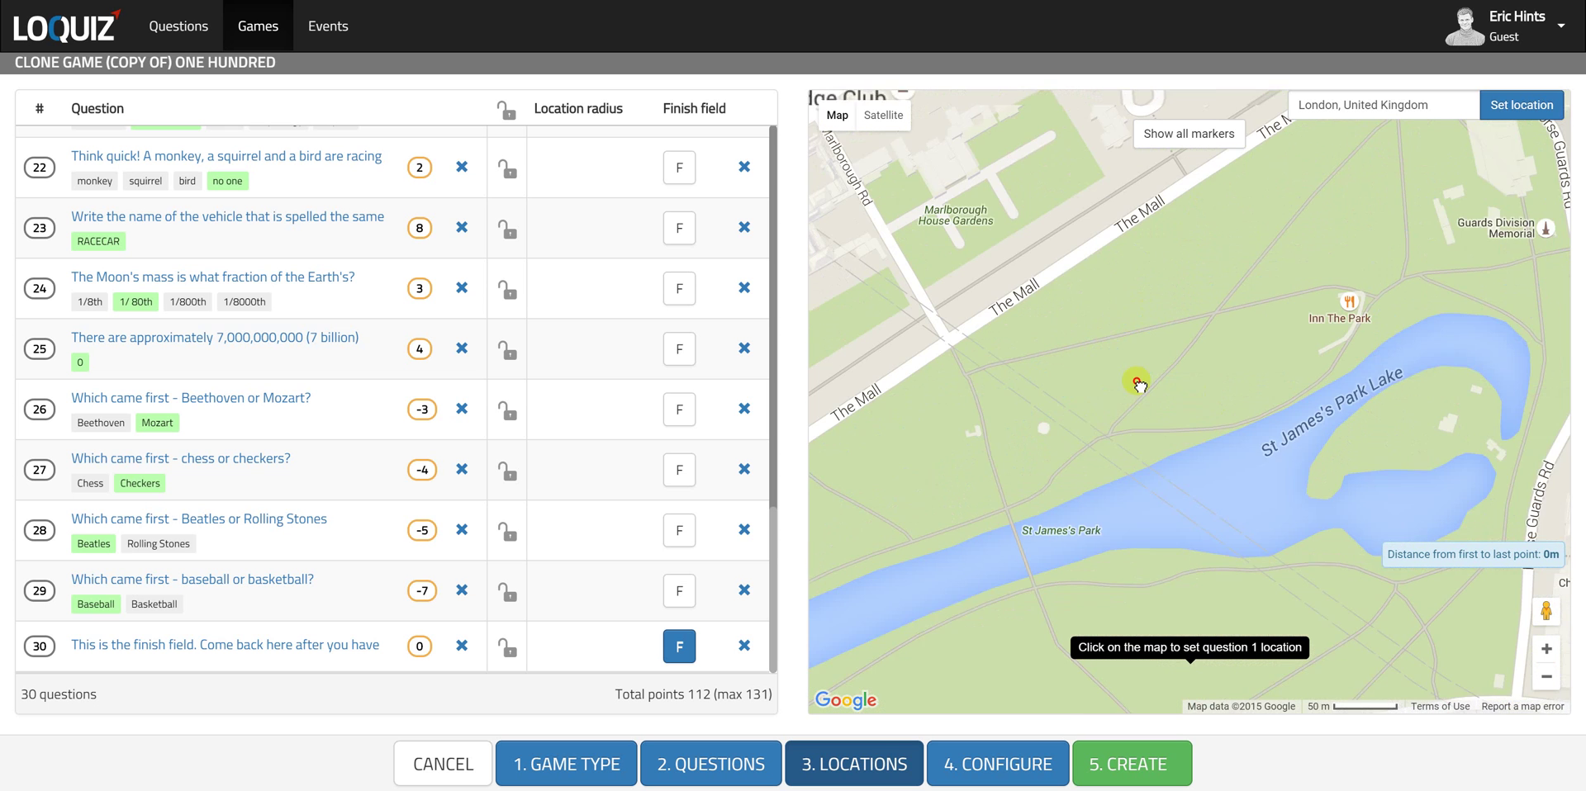
{"action": "left_click", "coordinate": [875, 116]}
{"action": "left_click_drag", "start_coordinate": [1192, 315], "coordinate": [1140, 272]}
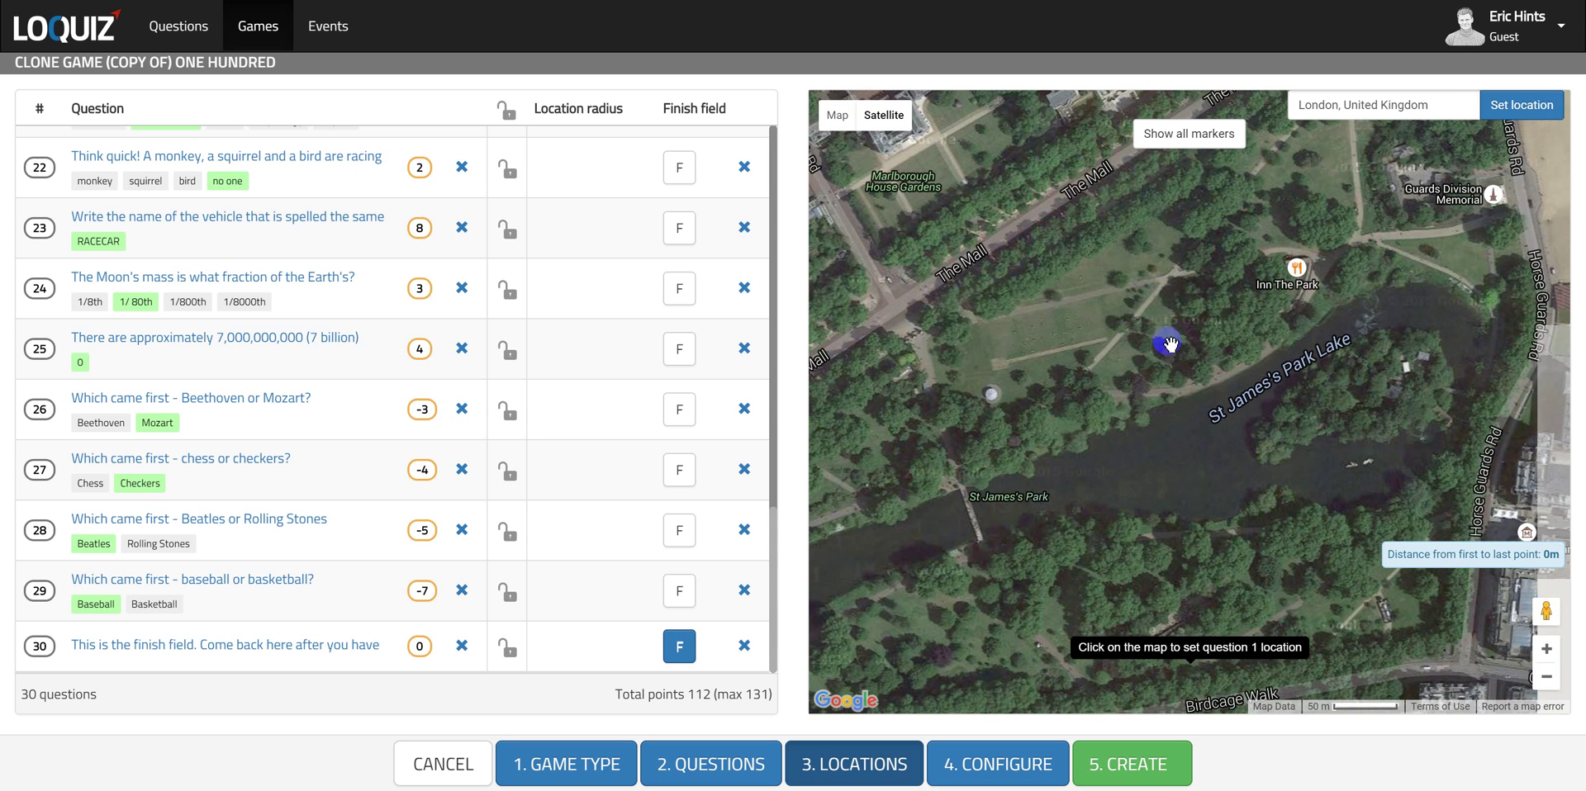
{"action": "left_click", "coordinate": [837, 115]}
{"action": "left_click_drag", "start_coordinate": [1108, 364], "coordinate": [1131, 248]}
{"action": "scroll", "coordinate": [1130, 250], "scroll_direction": "down", "scroll_amount": 1}
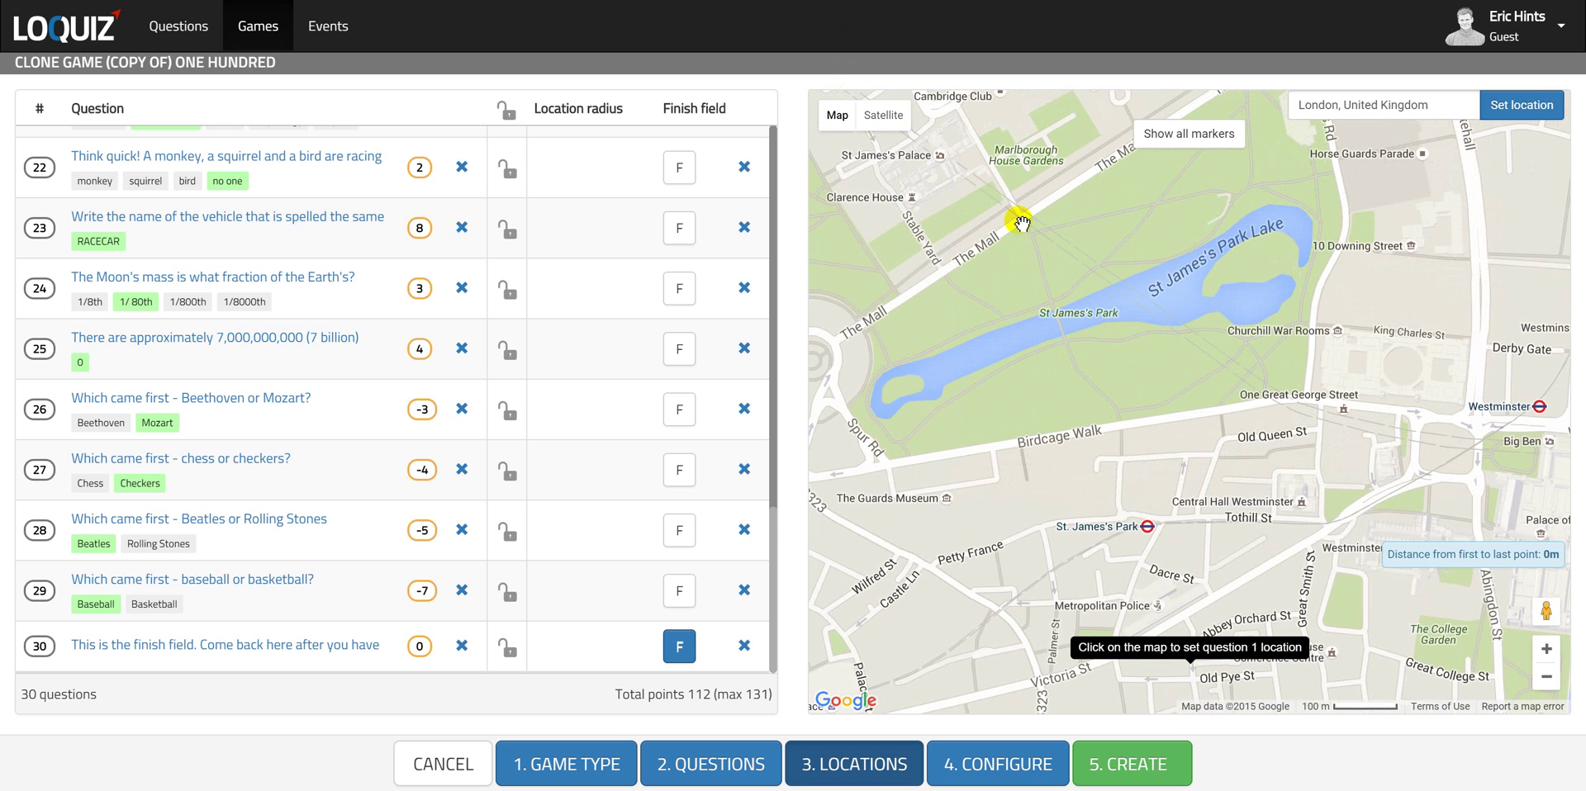
- Place questions 1 to 3 in St. James's Park between The Mall and the lake, and check their location radii
{"action": "left_click", "coordinate": [1028, 234]}
{"action": "left_click", "coordinate": [1132, 208]}
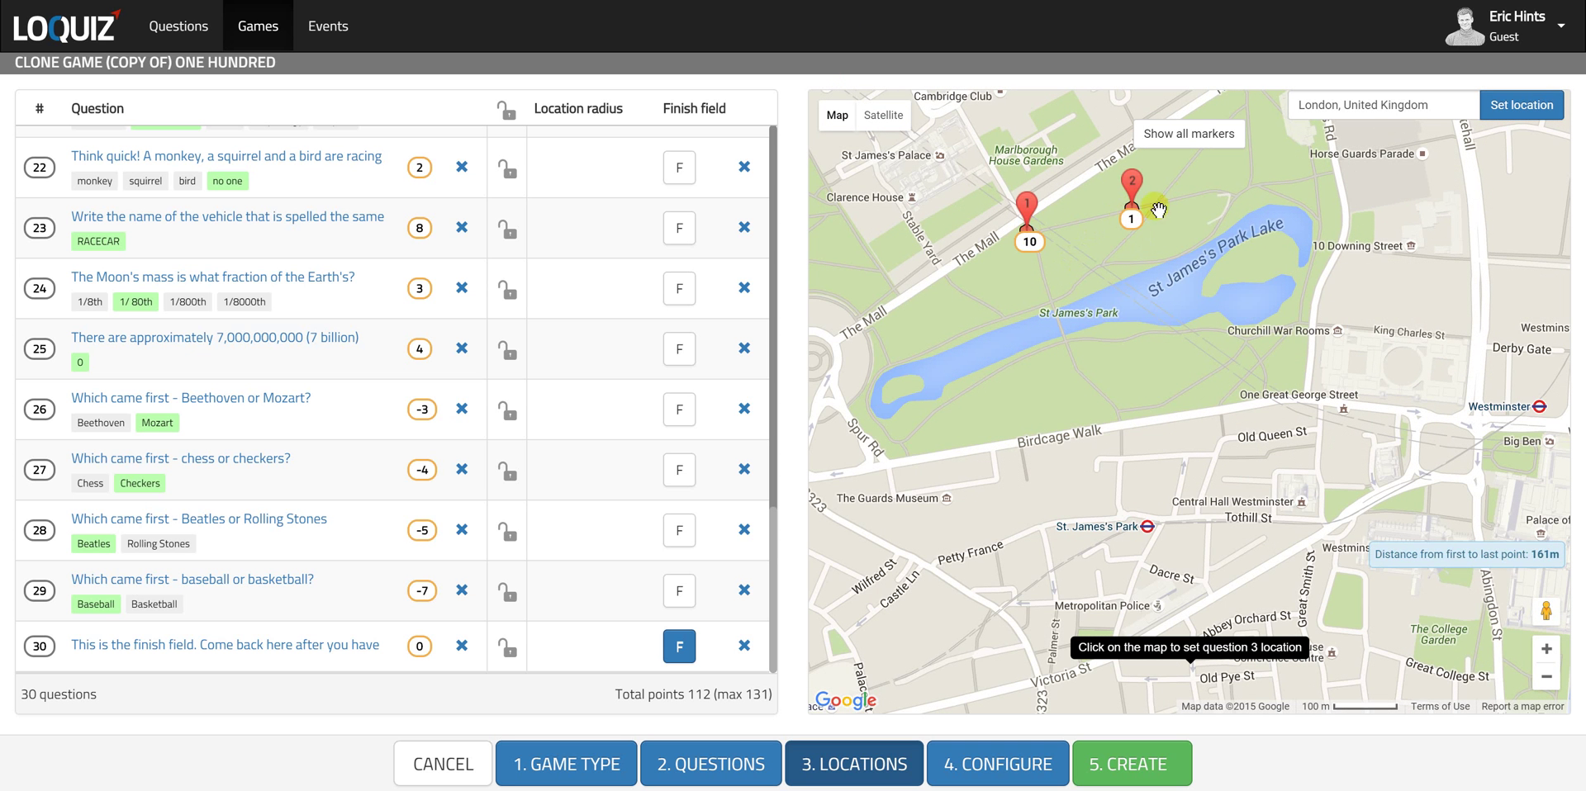
{"action": "left_click", "coordinate": [1184, 196]}
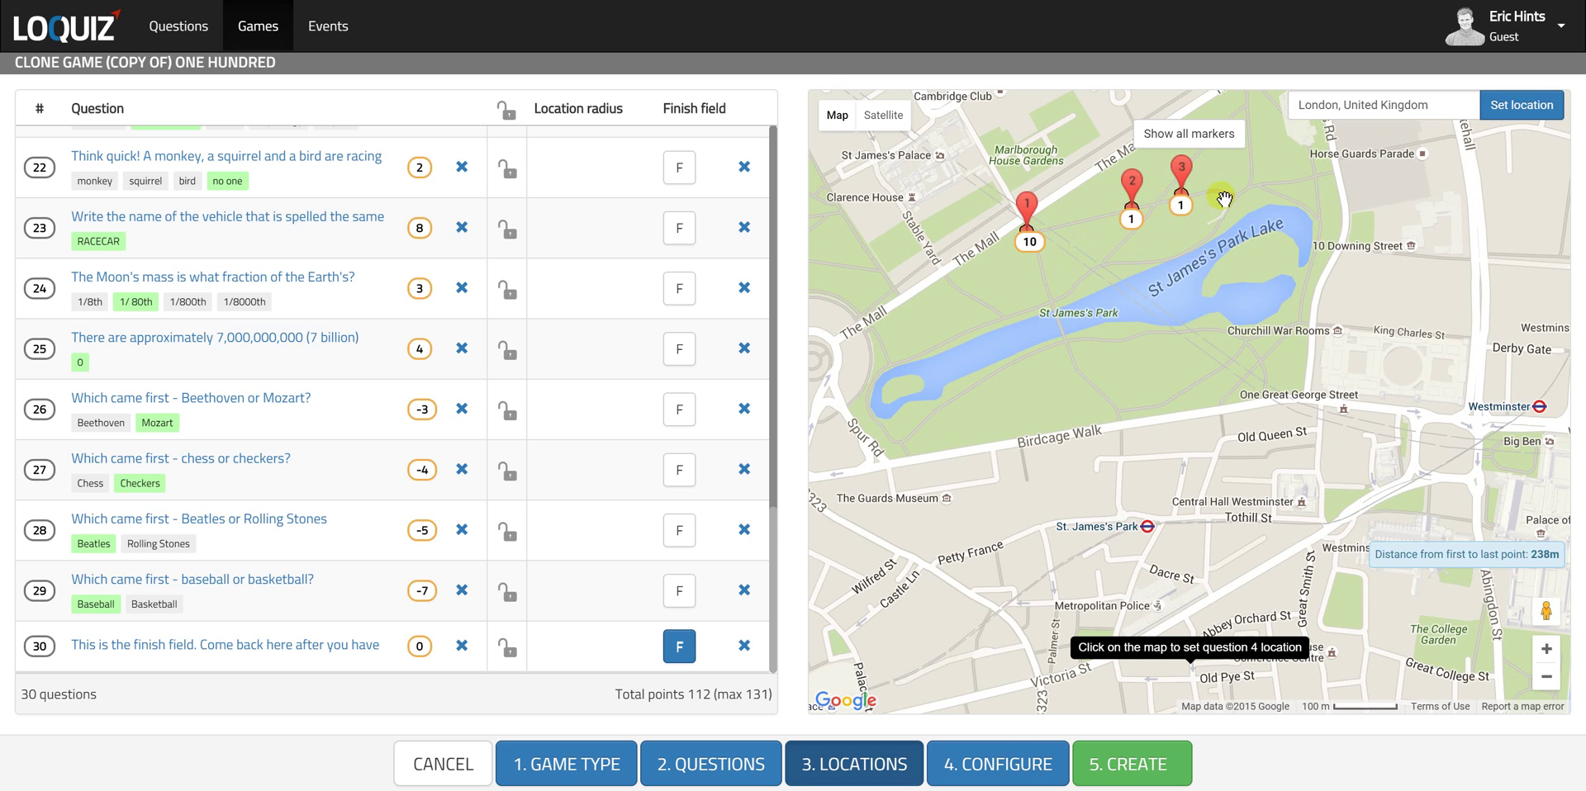
{"action": "scroll", "coordinate": [744, 380], "scroll_direction": "up", "scroll_amount": 10}
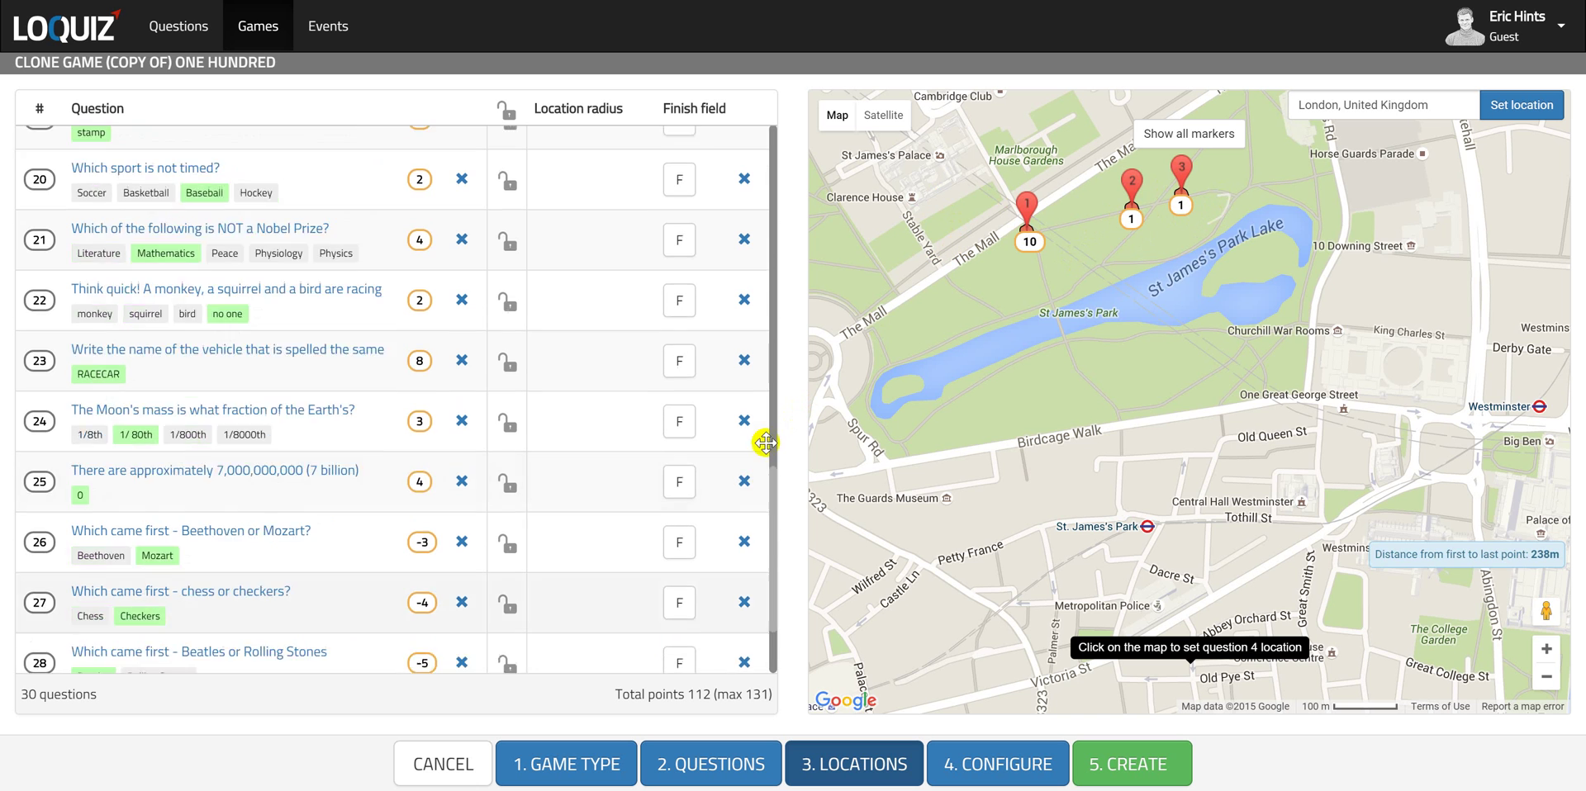
{"action": "scroll", "coordinate": [744, 380], "scroll_direction": "up", "scroll_amount": 4}
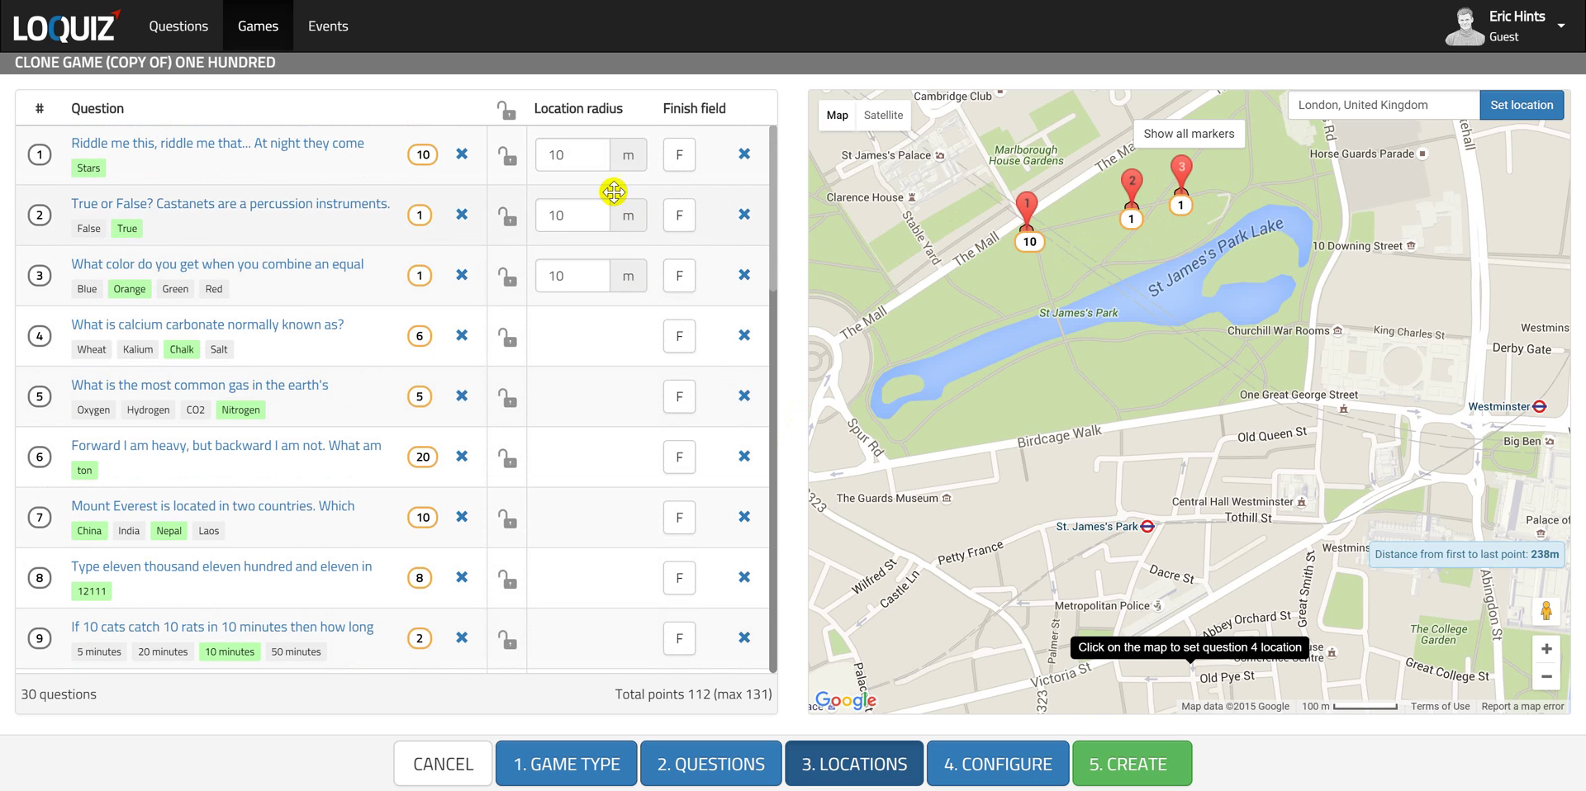
- Place questions 4 to 8 around the eastern end of St. James's Park Lake
{"action": "left_click", "coordinate": [1269, 181]}
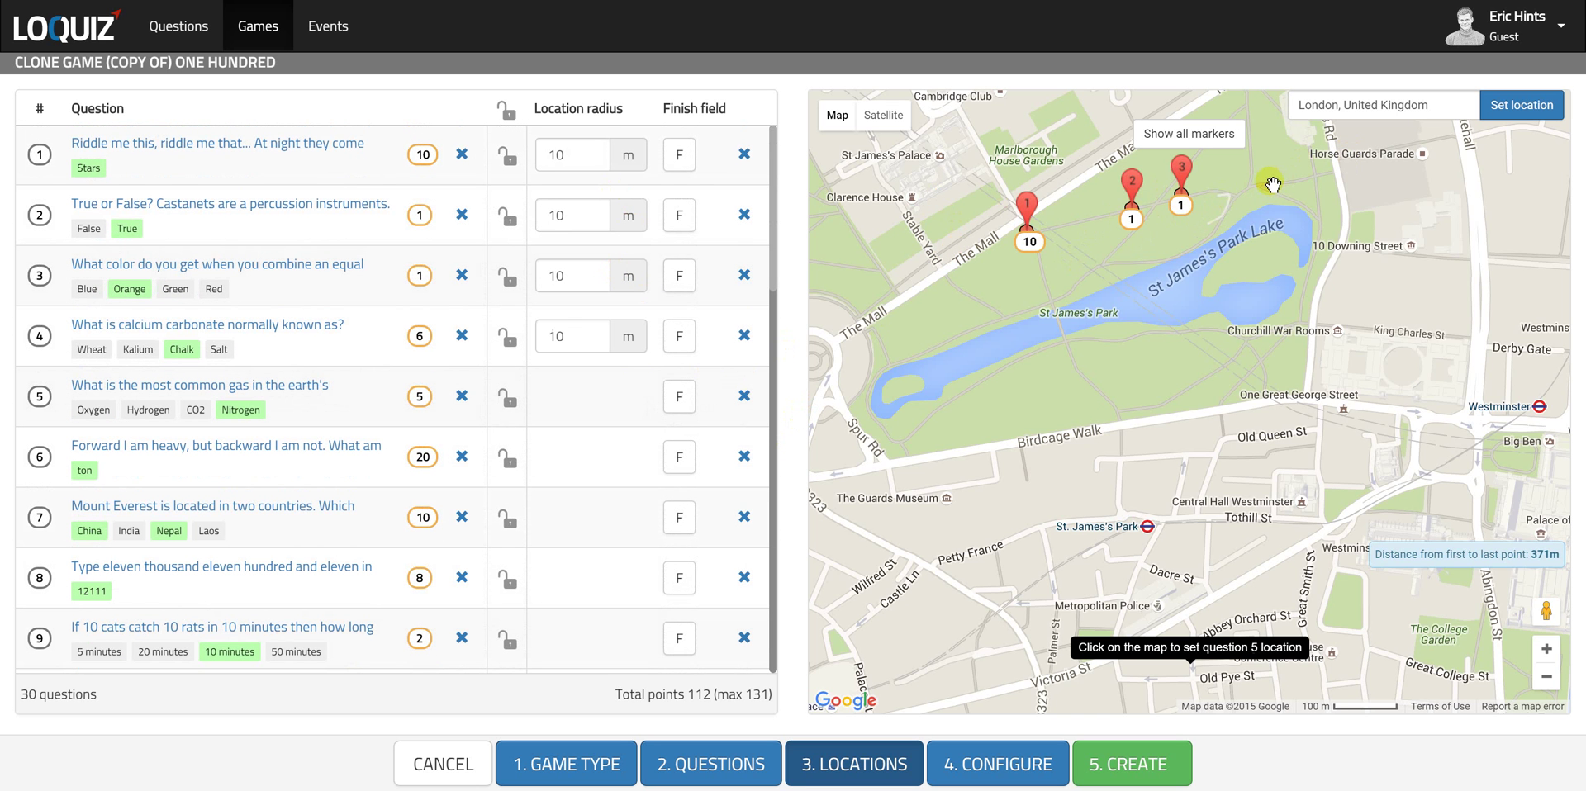
{"action": "left_click", "coordinate": [1324, 219]}
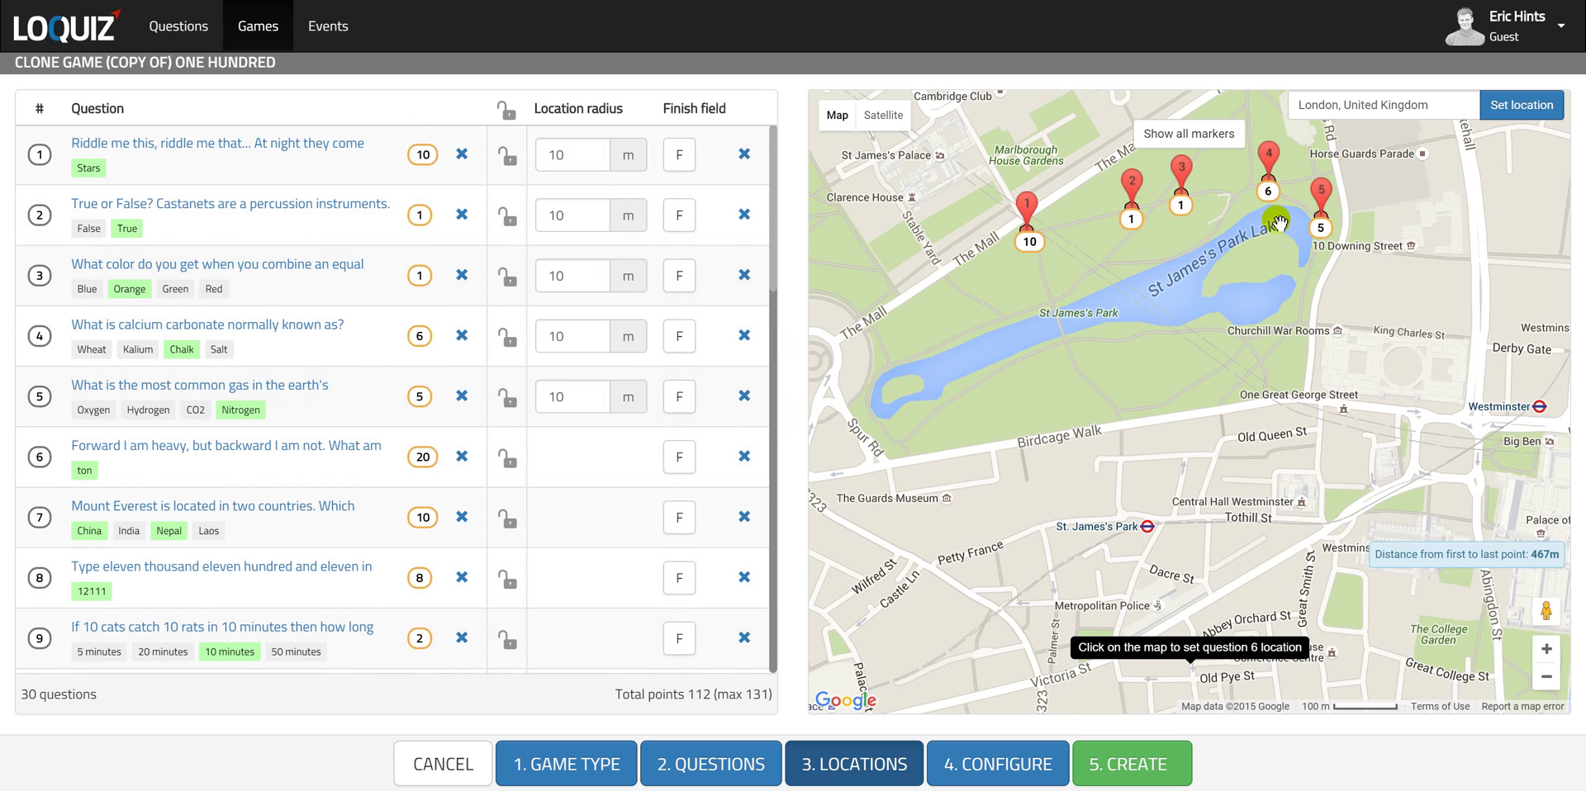
{"action": "left_click", "coordinate": [1302, 313]}
{"action": "left_click", "coordinate": [1251, 352]}
{"action": "left_click", "coordinate": [1215, 380]}
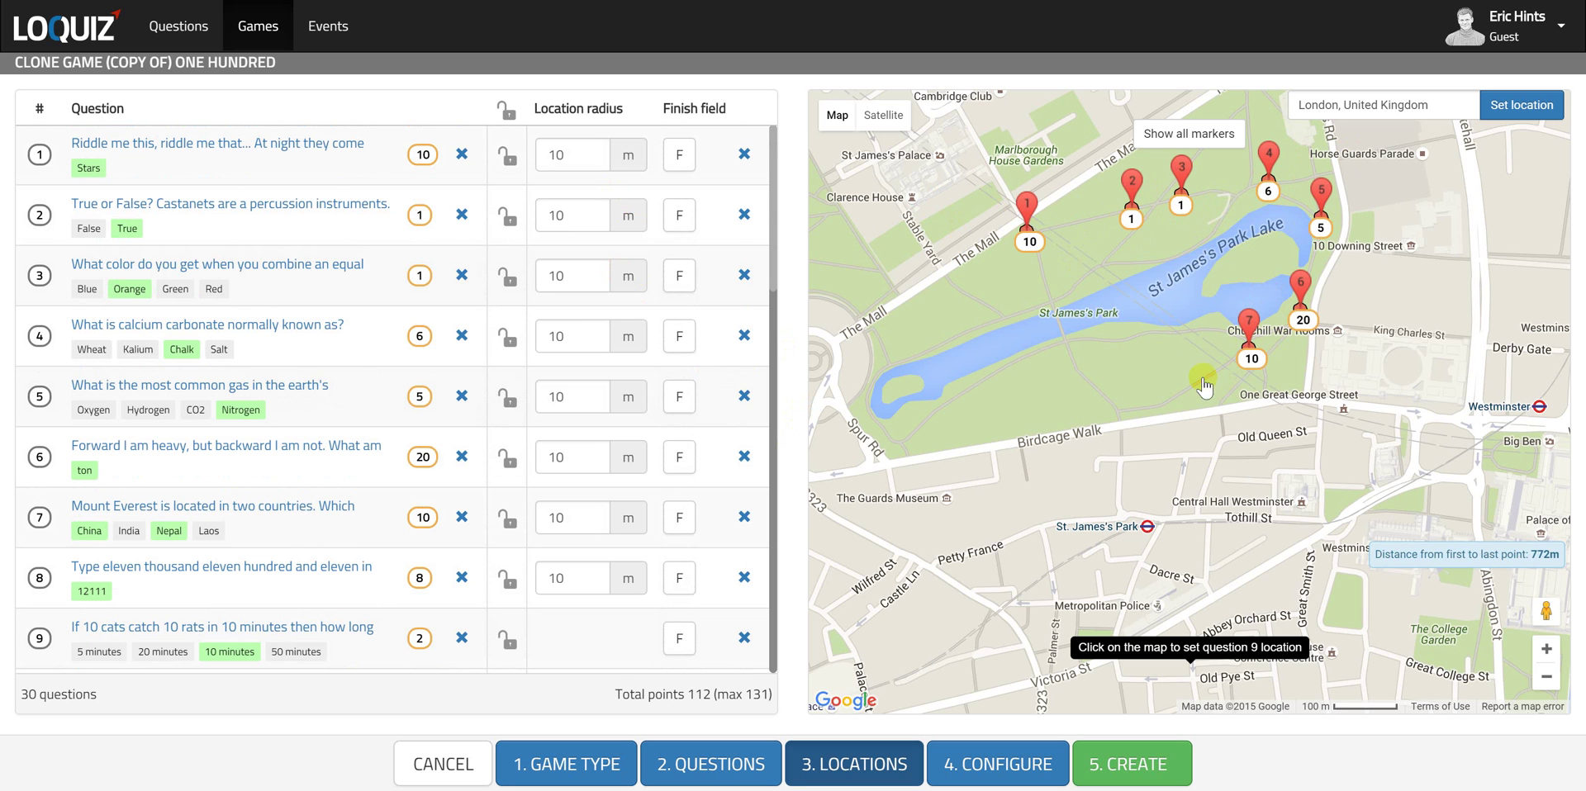
- Place questions 9 and 10 south of the lake and questions 11 to 13 on its northwestern side
{"action": "left_click", "coordinate": [1140, 339]}
{"action": "left_click", "coordinate": [1081, 374]}
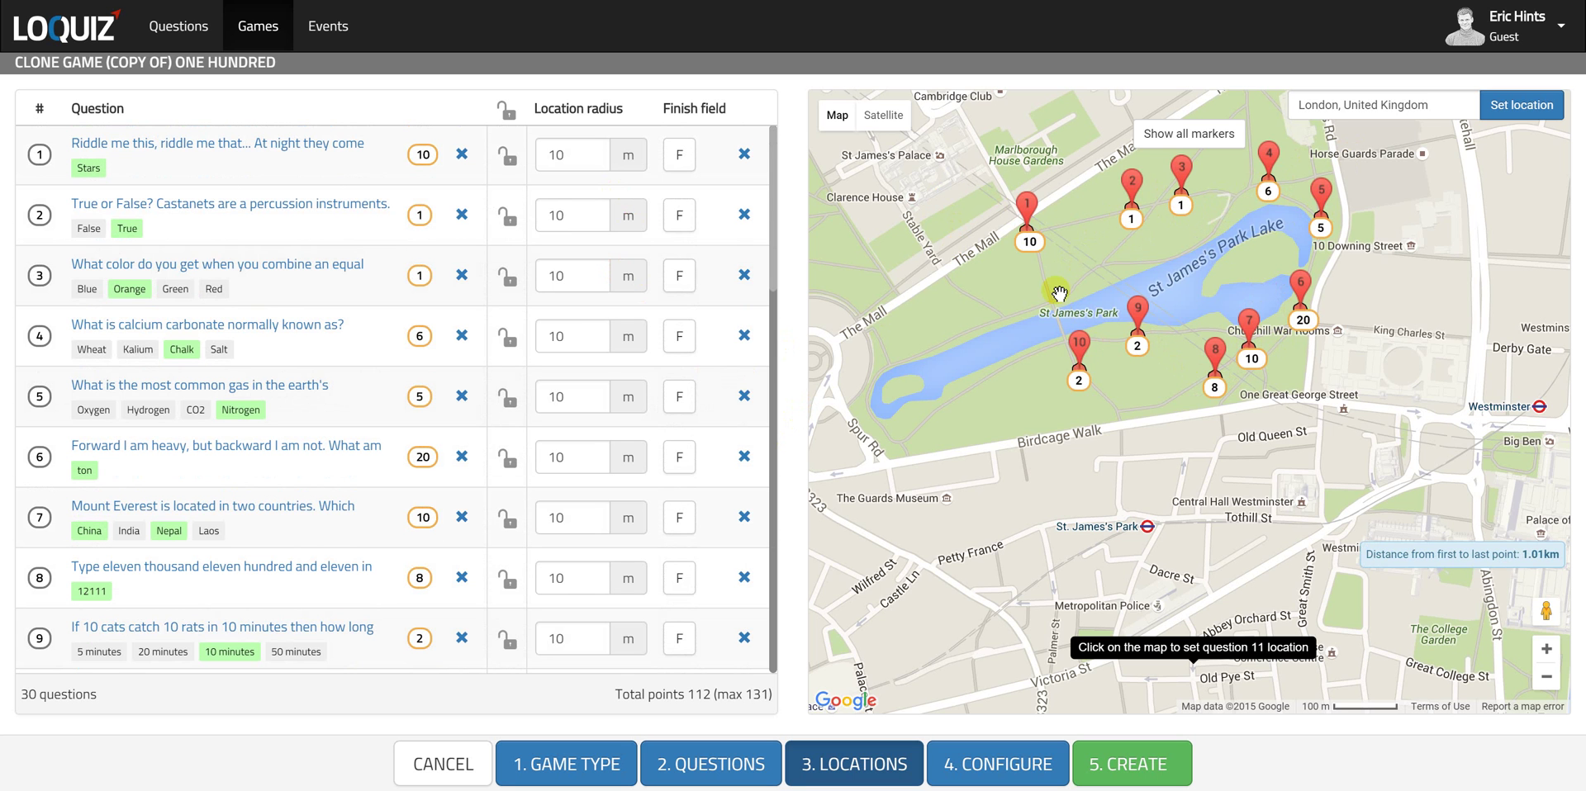
{"action": "left_click", "coordinate": [1051, 291]}
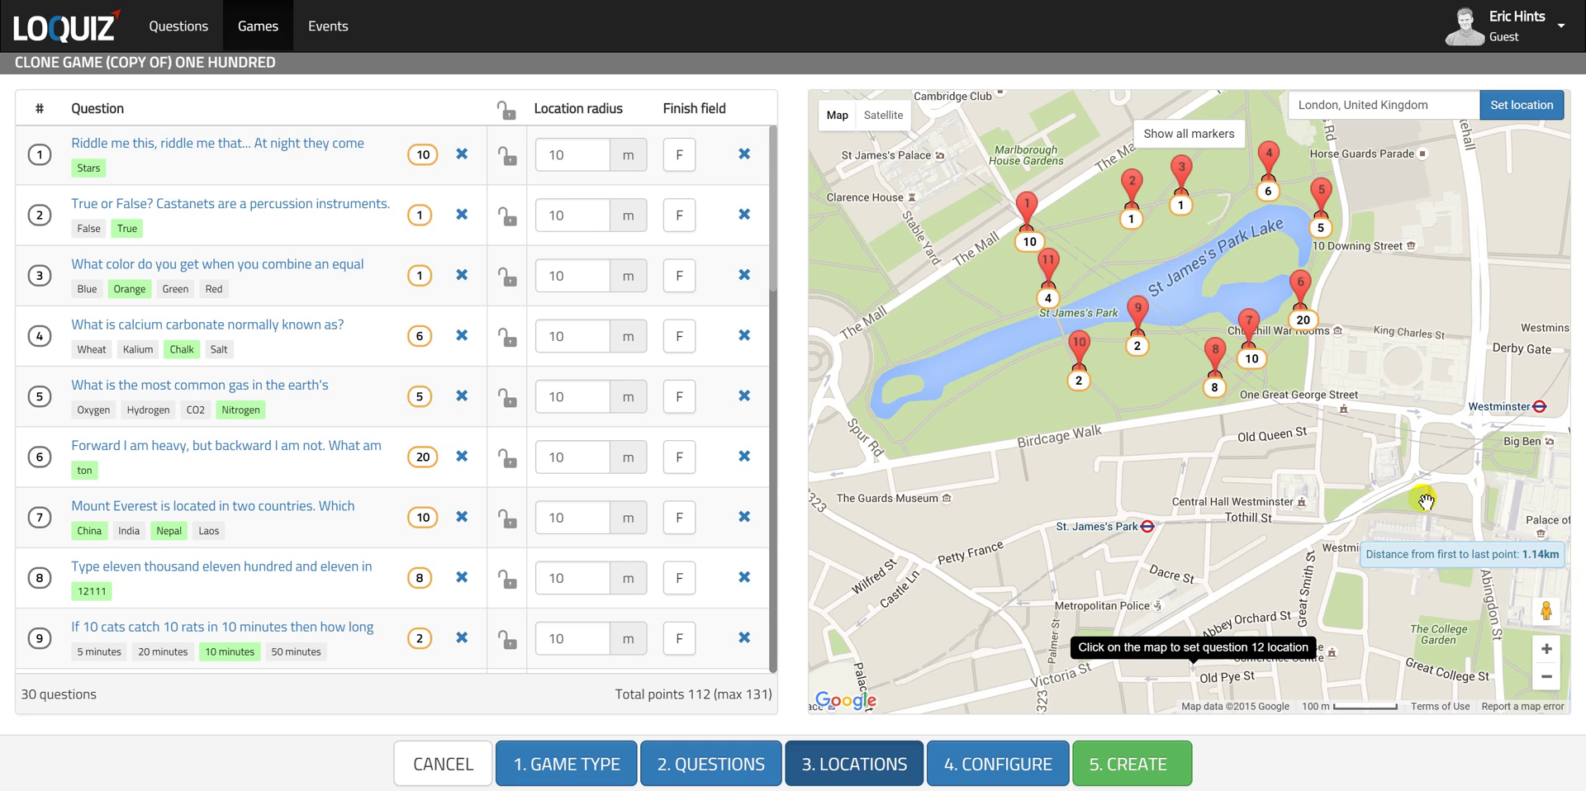
{"action": "left_click", "coordinate": [982, 295]}
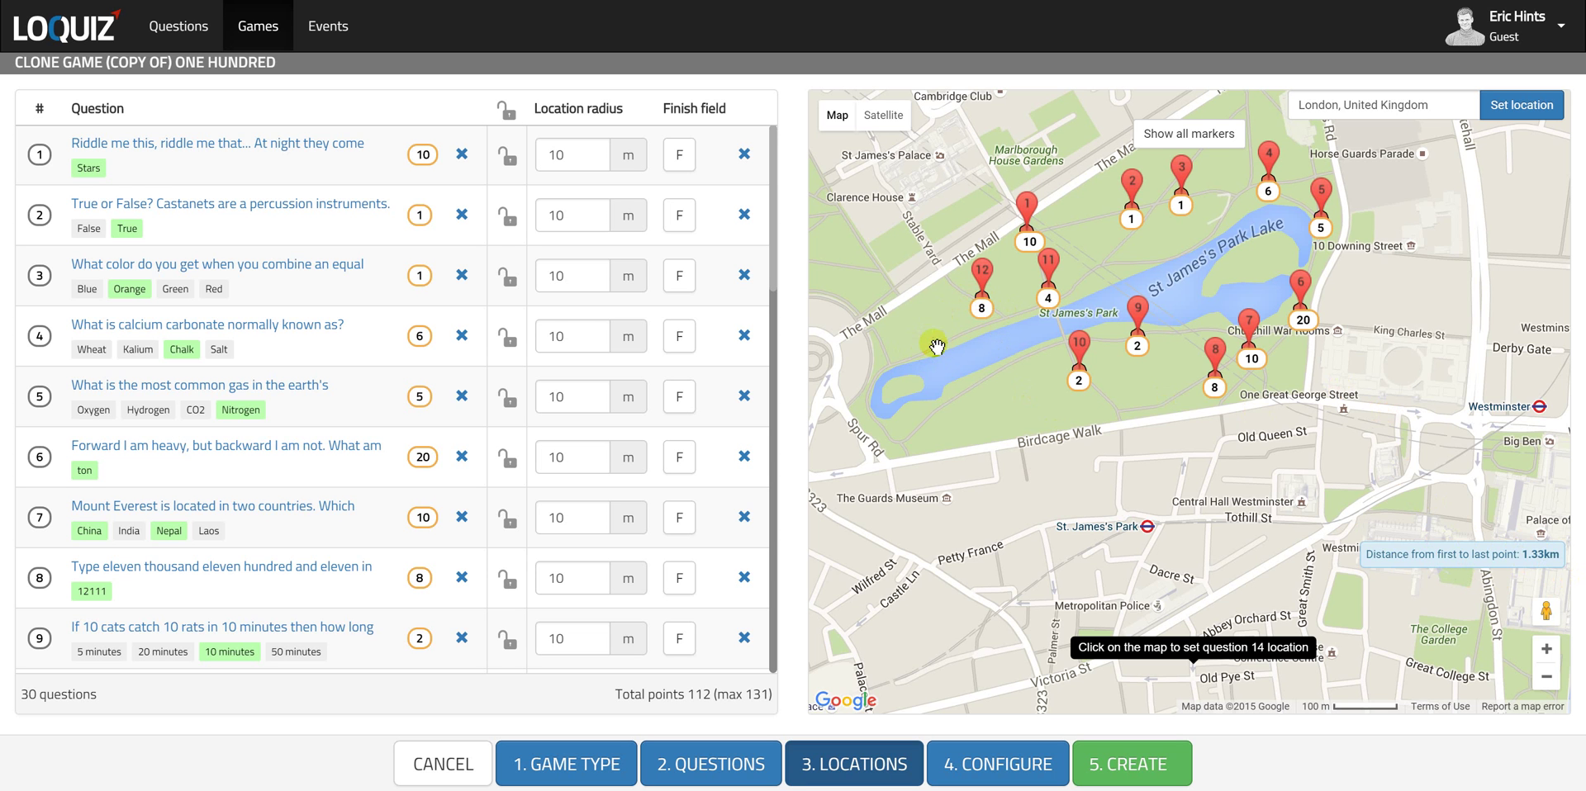
- Place question 14 on the lake's north side and questions 15 to 17 between the lake and Birdcage Walk
{"action": "scroll", "coordinate": [975, 318], "scroll_direction": "up", "scroll_amount": 1}
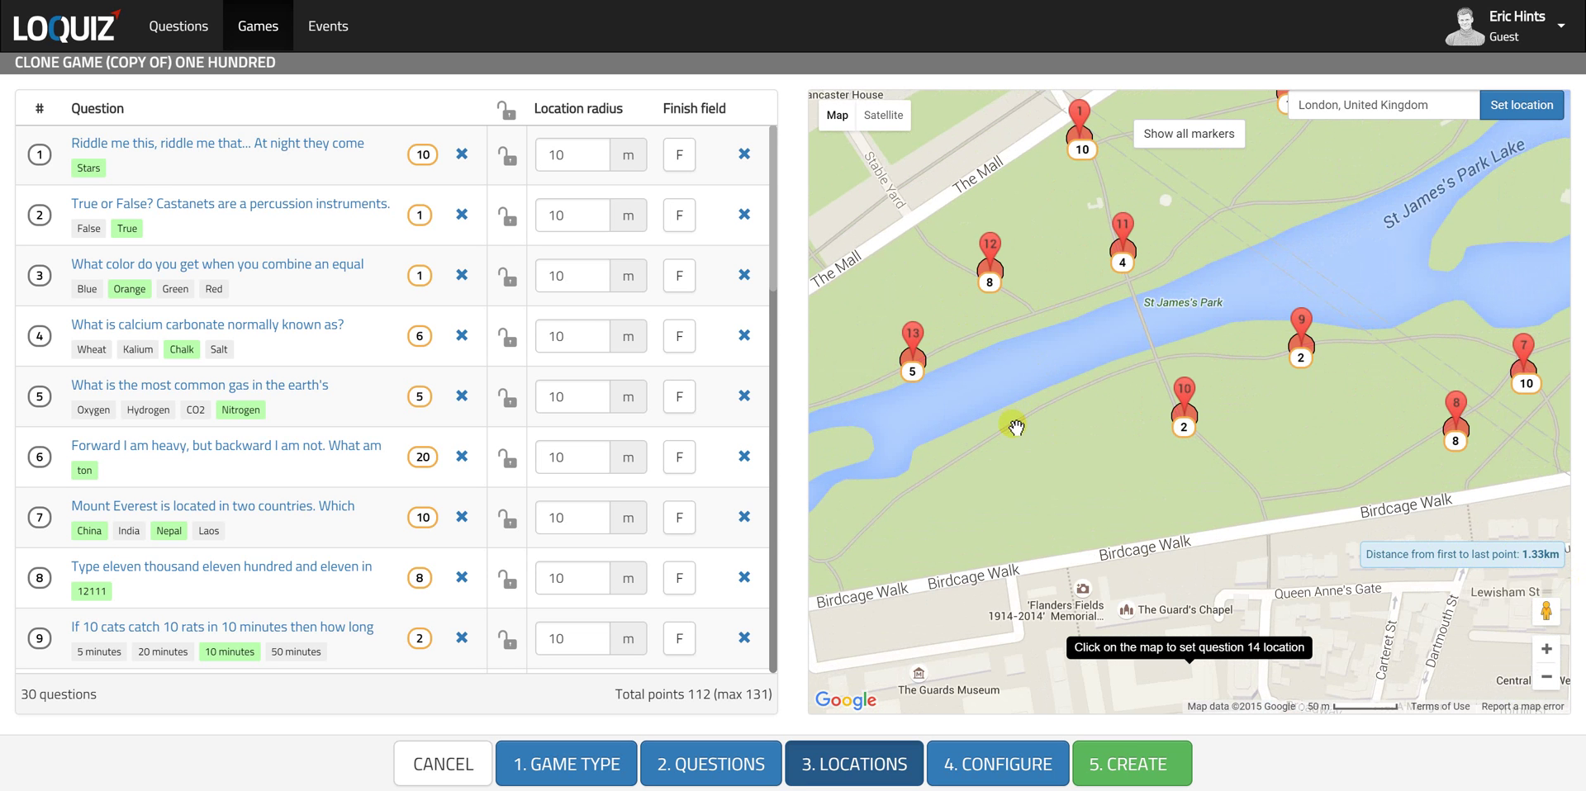
{"action": "left_click", "coordinate": [974, 454]}
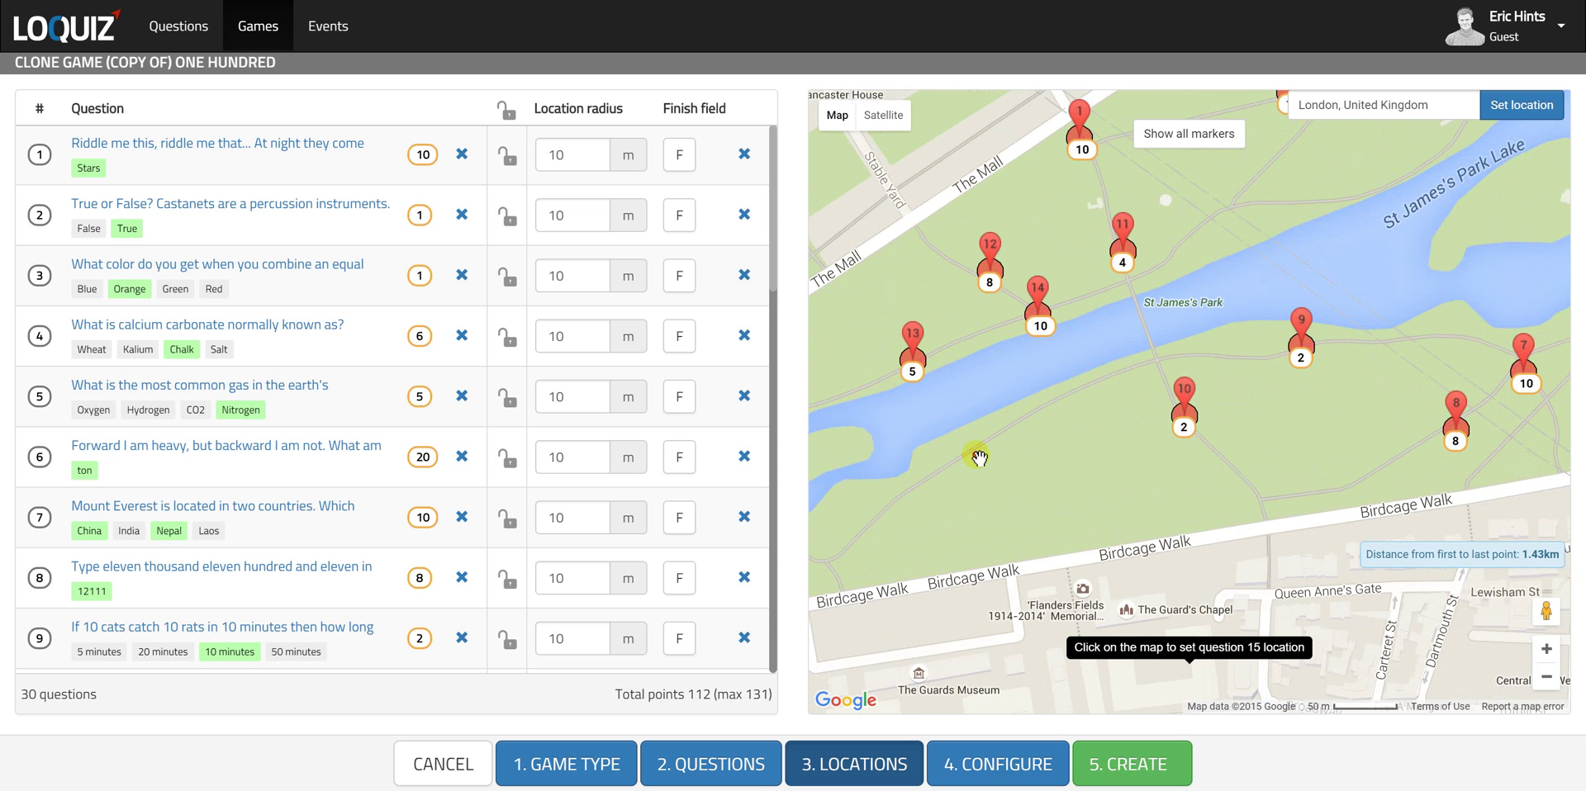
{"action": "left_click", "coordinate": [879, 527]}
{"action": "scroll", "coordinate": [1120, 344], "scroll_direction": "down", "scroll_amount": 1}
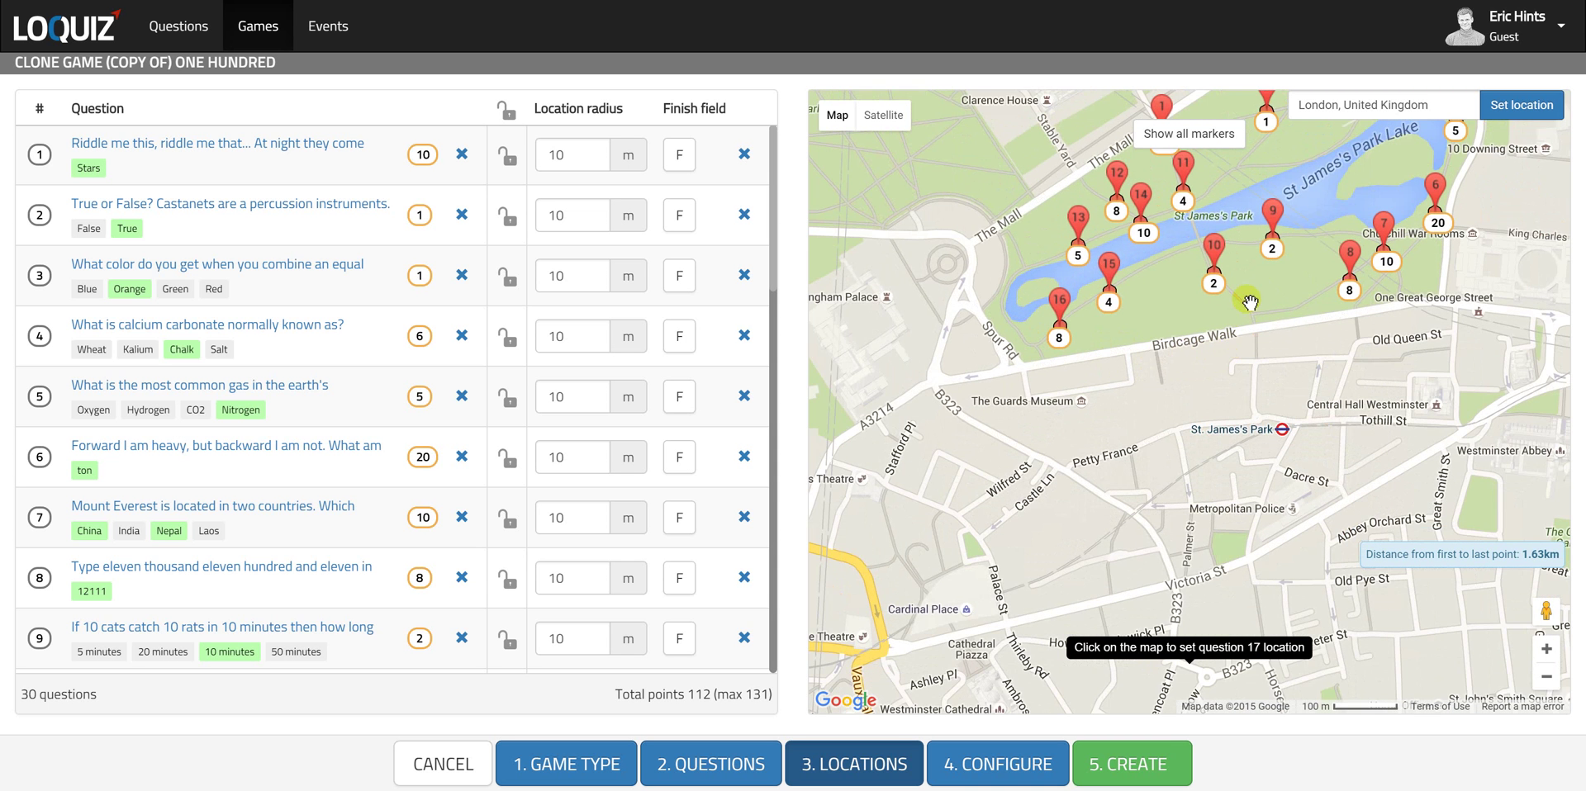
{"action": "left_click", "coordinate": [1251, 302]}
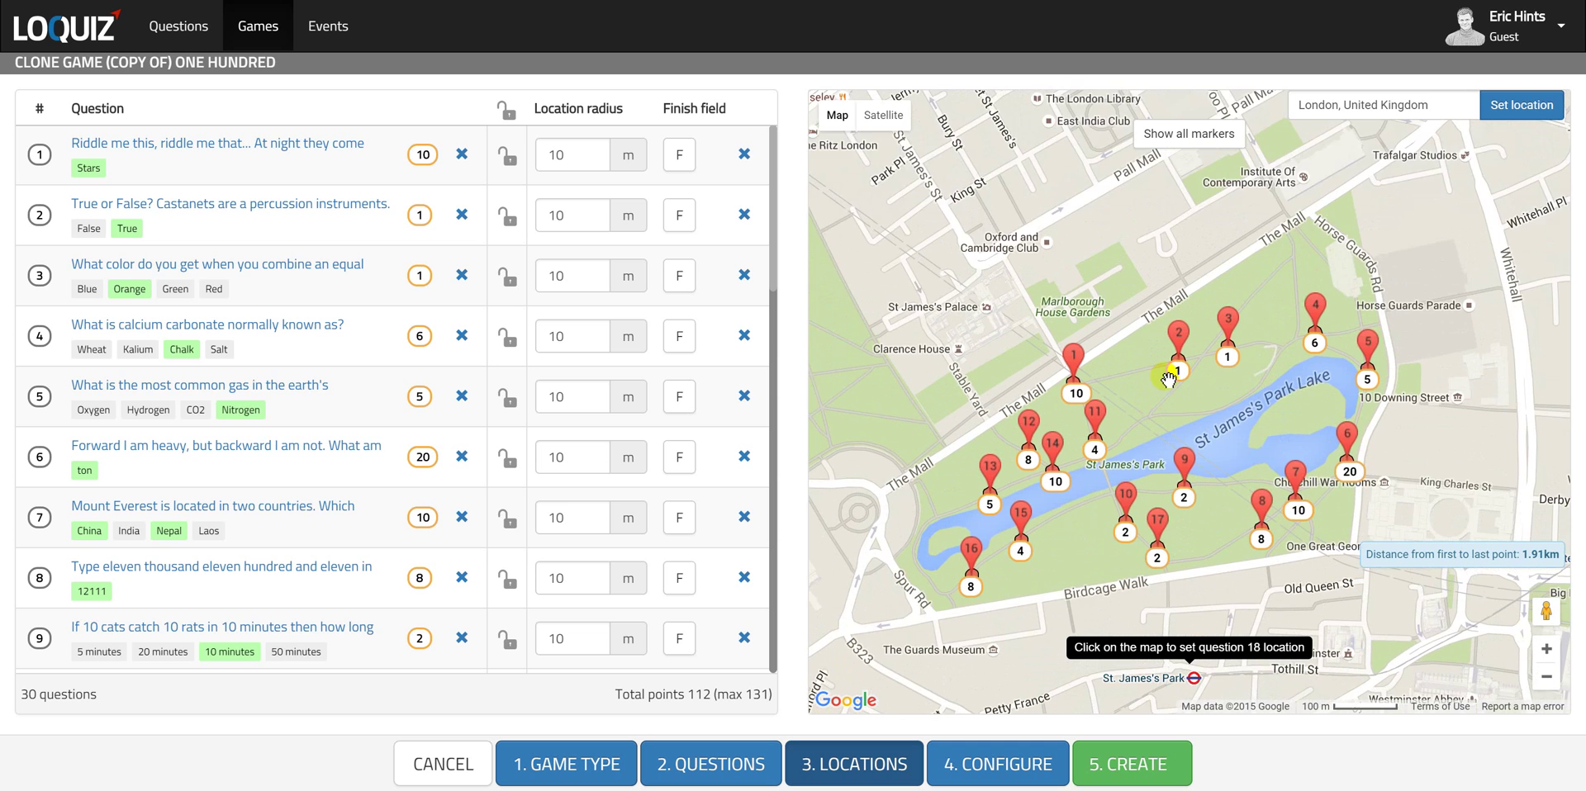
- Place questions 18 and 19 in the lawn area between questions 1 and 2 and the lake
{"action": "scroll", "coordinate": [1168, 379], "scroll_direction": "up", "scroll_amount": 1}
{"action": "left_click", "coordinate": [1160, 419]}
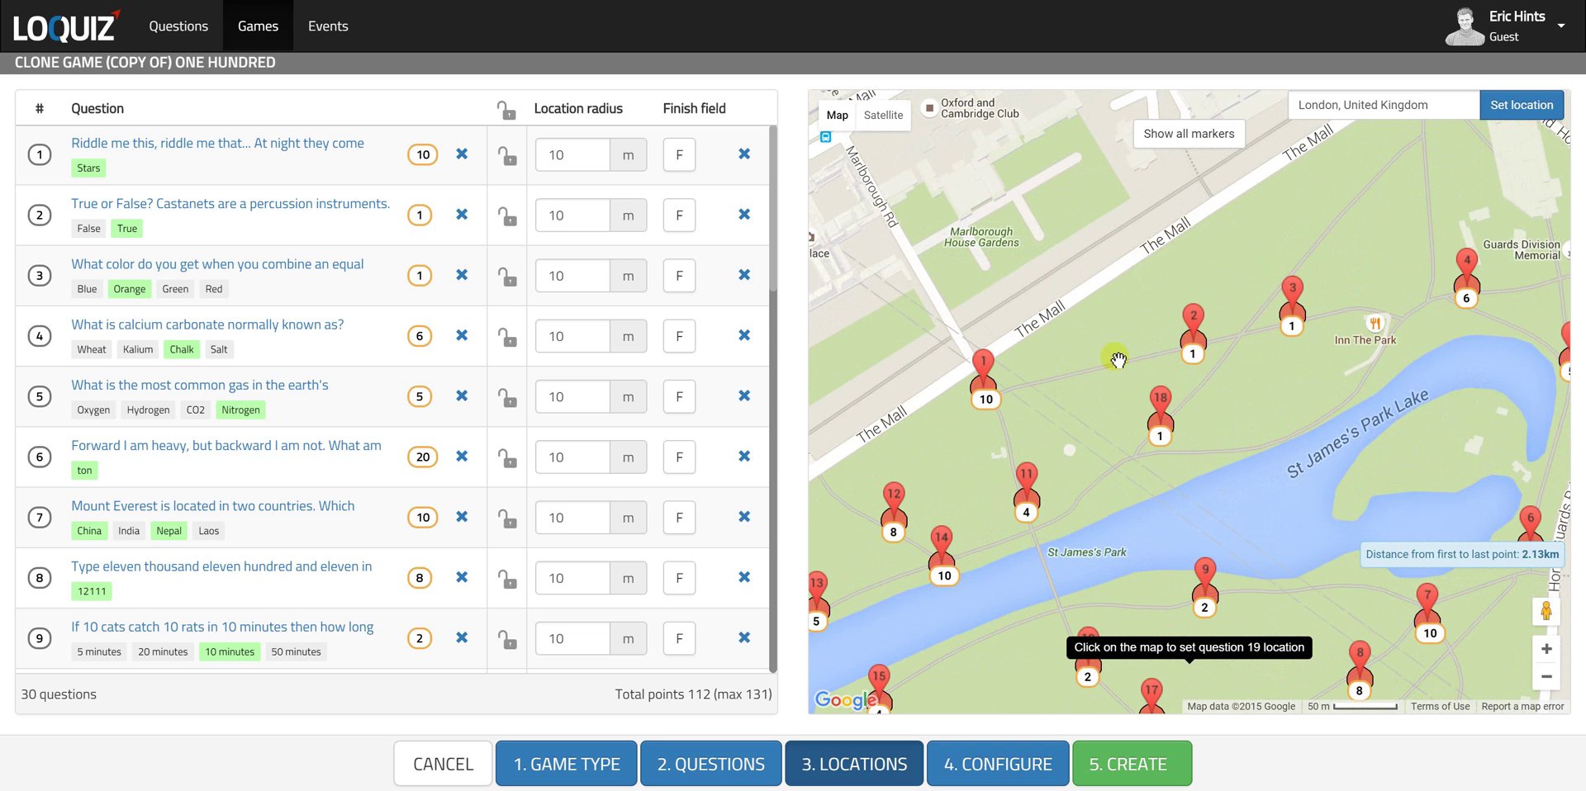
{"action": "left_click", "coordinate": [1093, 367]}
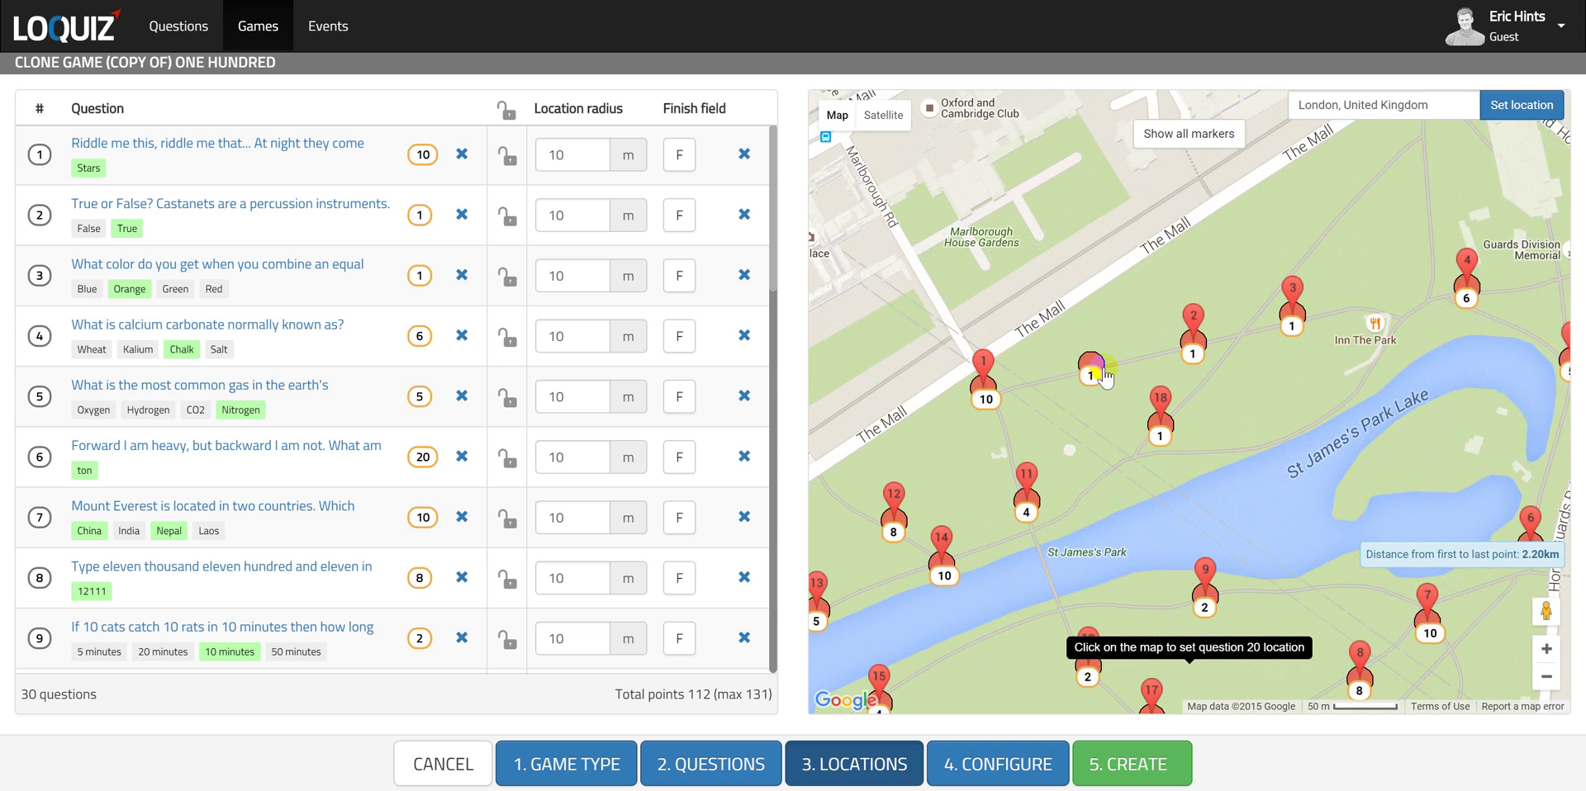
- Place questions 20 to 22 in the park's northeastern corner, north of question 4
{"action": "left_click", "coordinate": [1393, 165]}
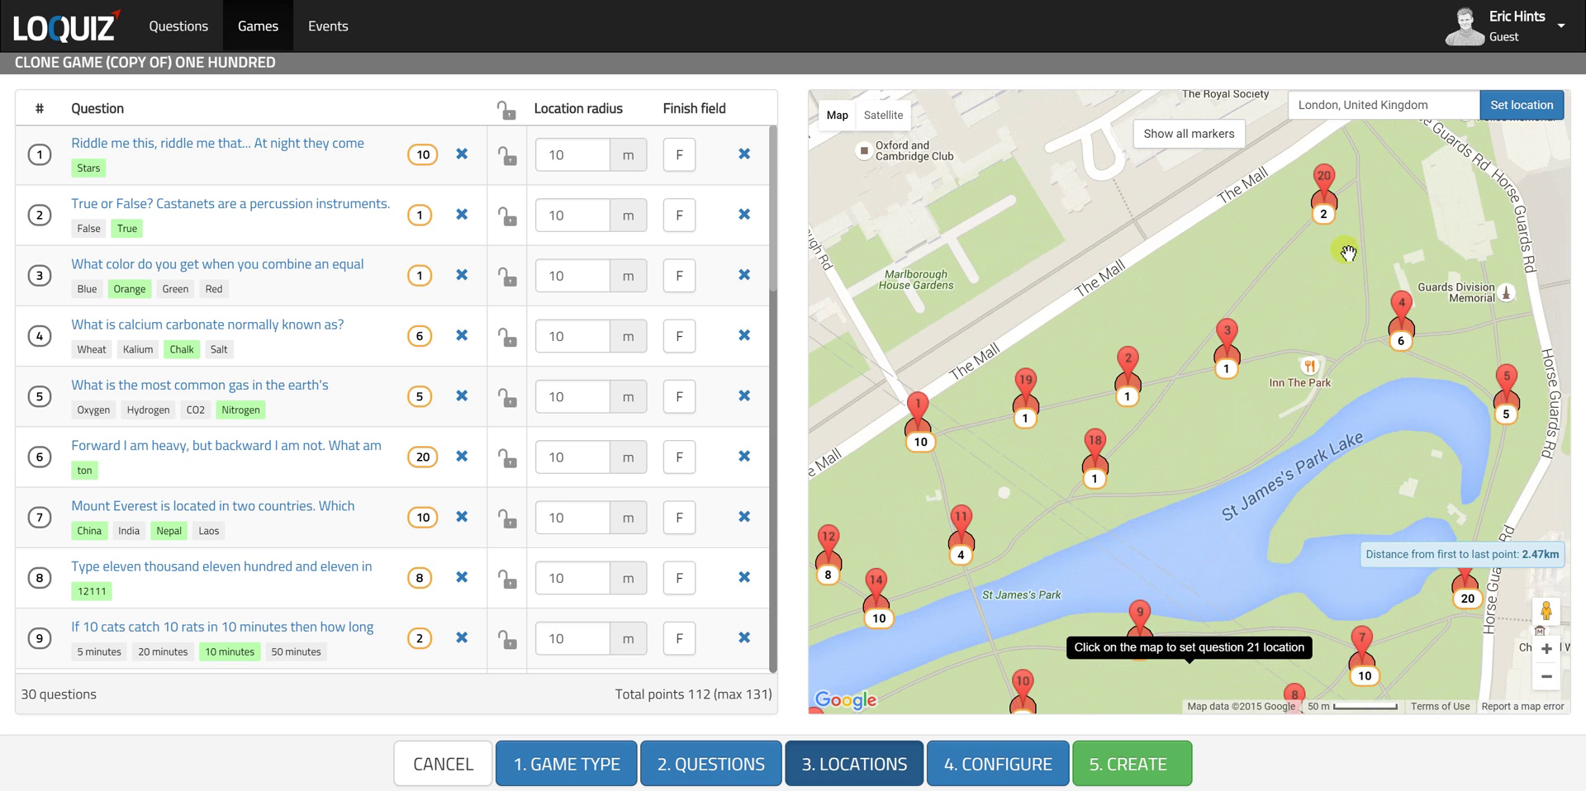
{"action": "left_click", "coordinate": [1365, 216]}
{"action": "left_click", "coordinate": [1369, 274]}
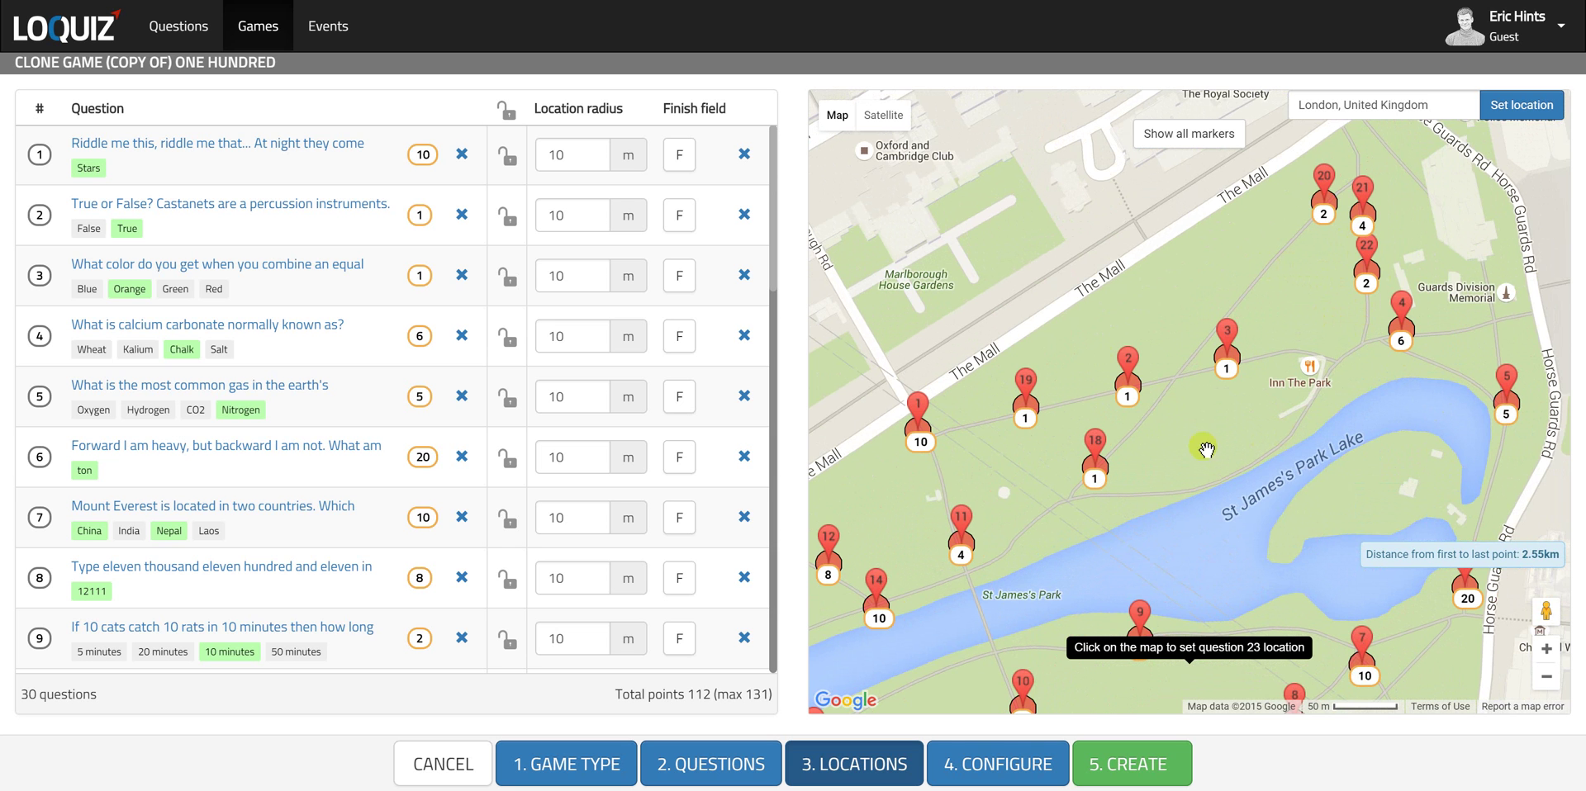
- Place questions 23 and 24 along the lake's north shore and question 25 just below question 2
{"action": "left_click", "coordinate": [1146, 493]}
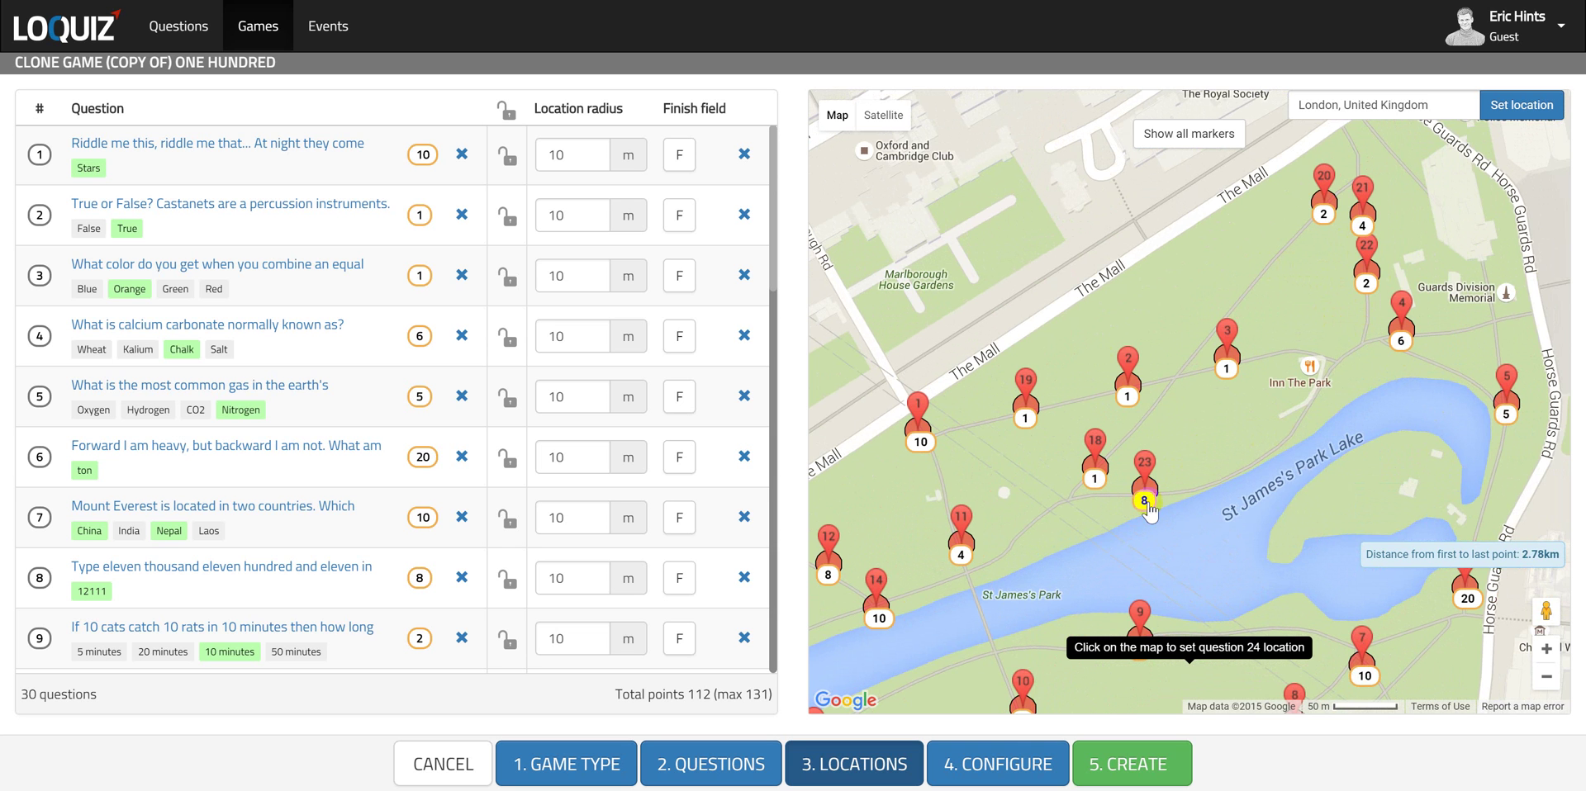
{"action": "left_click", "coordinate": [1028, 533]}
{"action": "scroll", "coordinate": [686, 506], "scroll_direction": "down", "scroll_amount": 6}
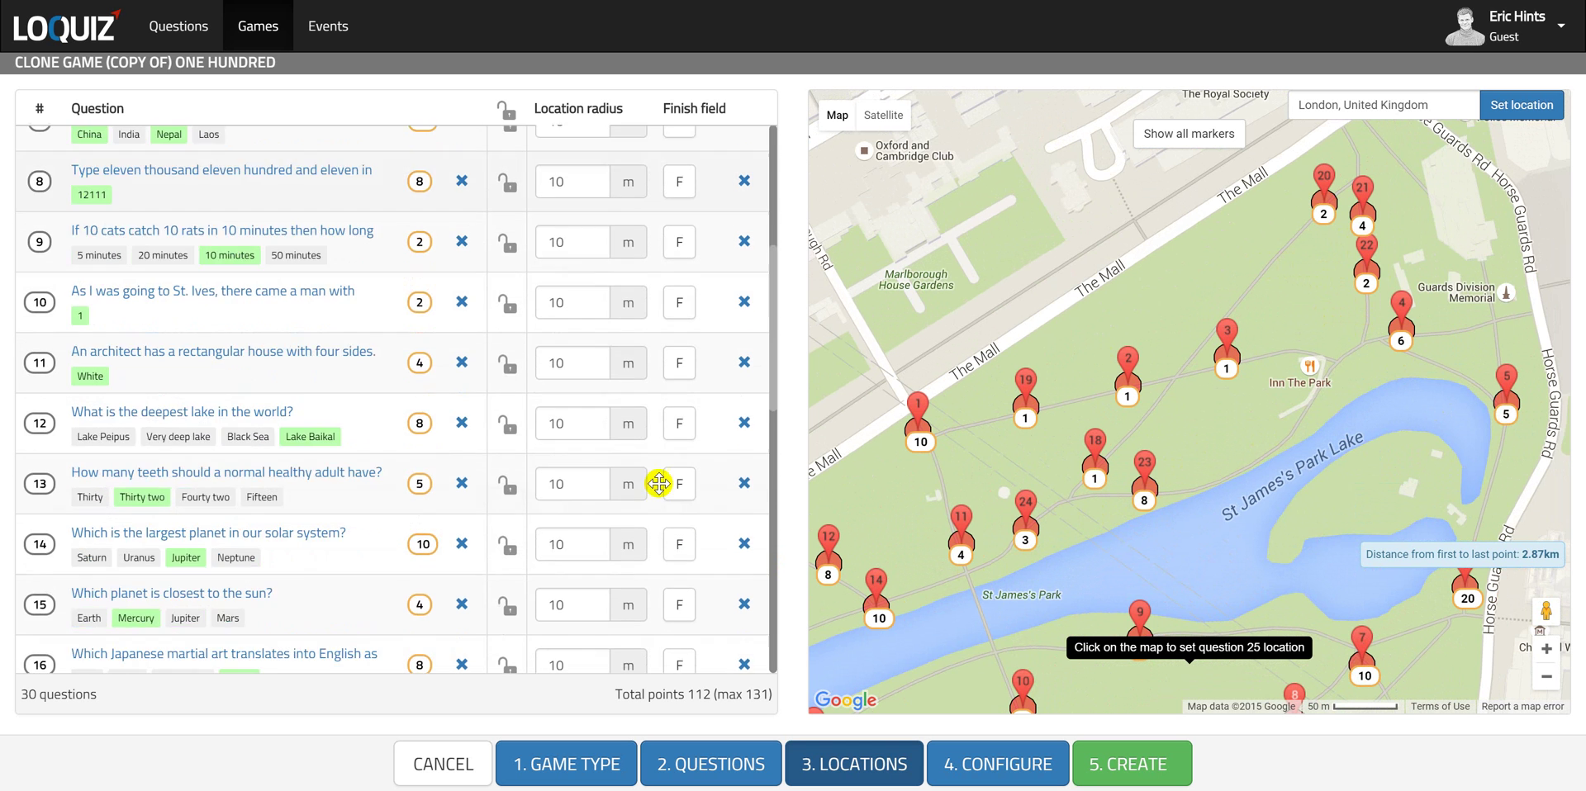
{"action": "scroll", "coordinate": [654, 497], "scroll_direction": "down", "scroll_amount": 8}
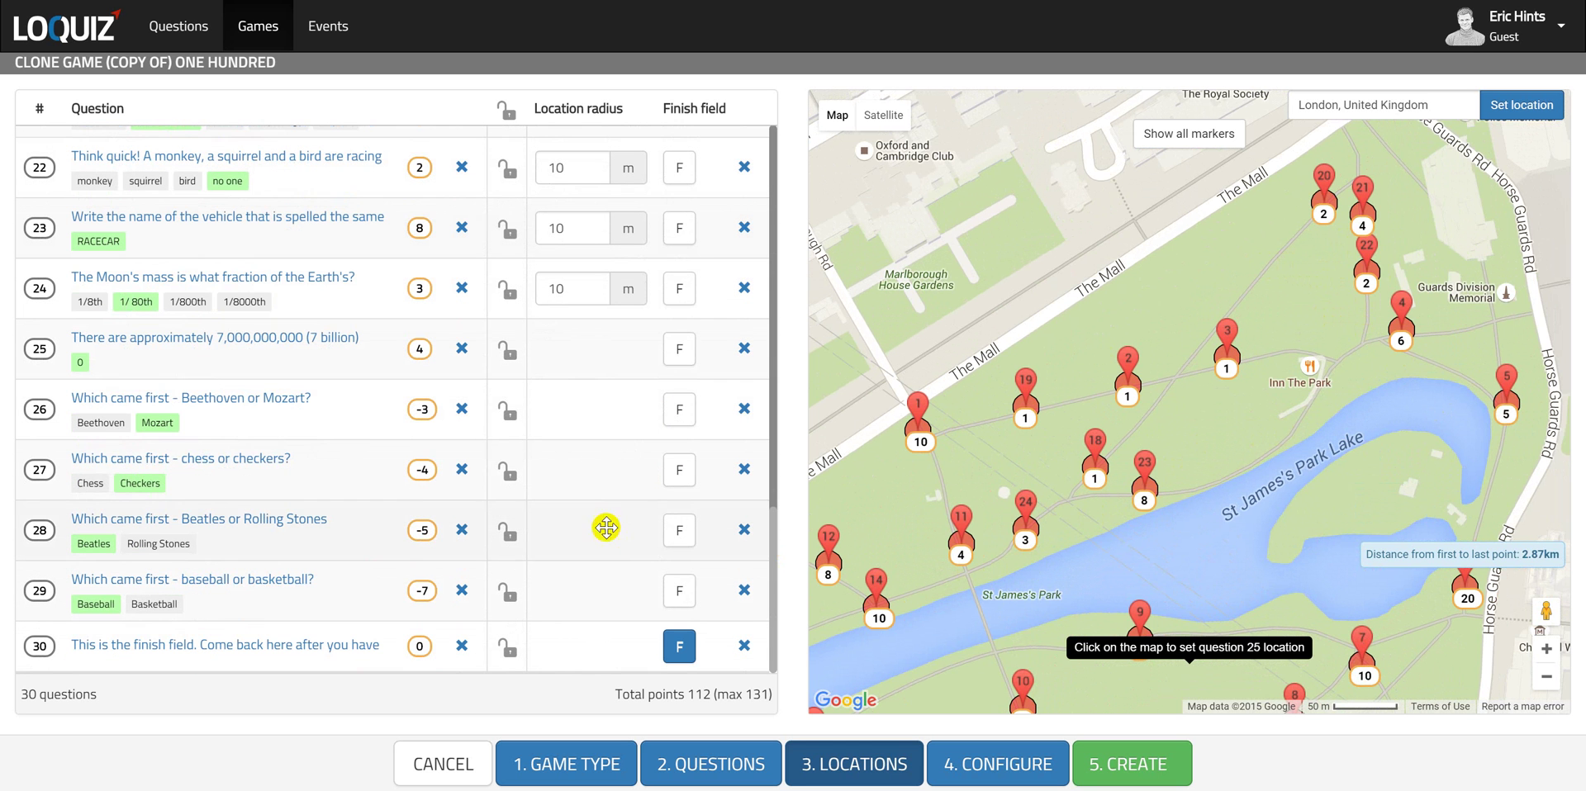
{"action": "left_click", "coordinate": [1152, 417]}
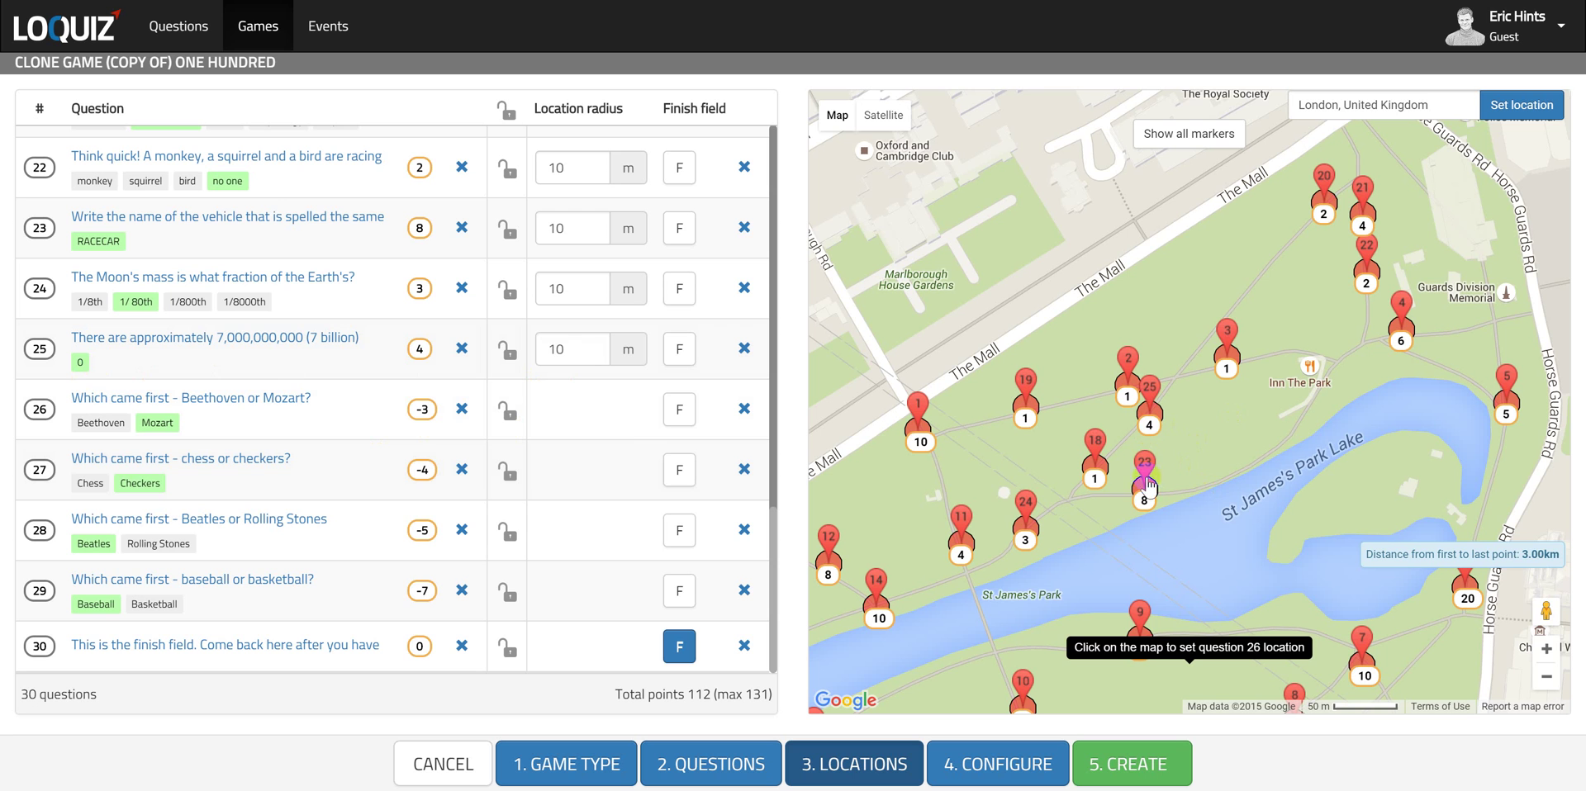
- Place question 26 beside question 24 and move it up between questions 1 and 19
{"action": "left_click", "coordinate": [1057, 511]}
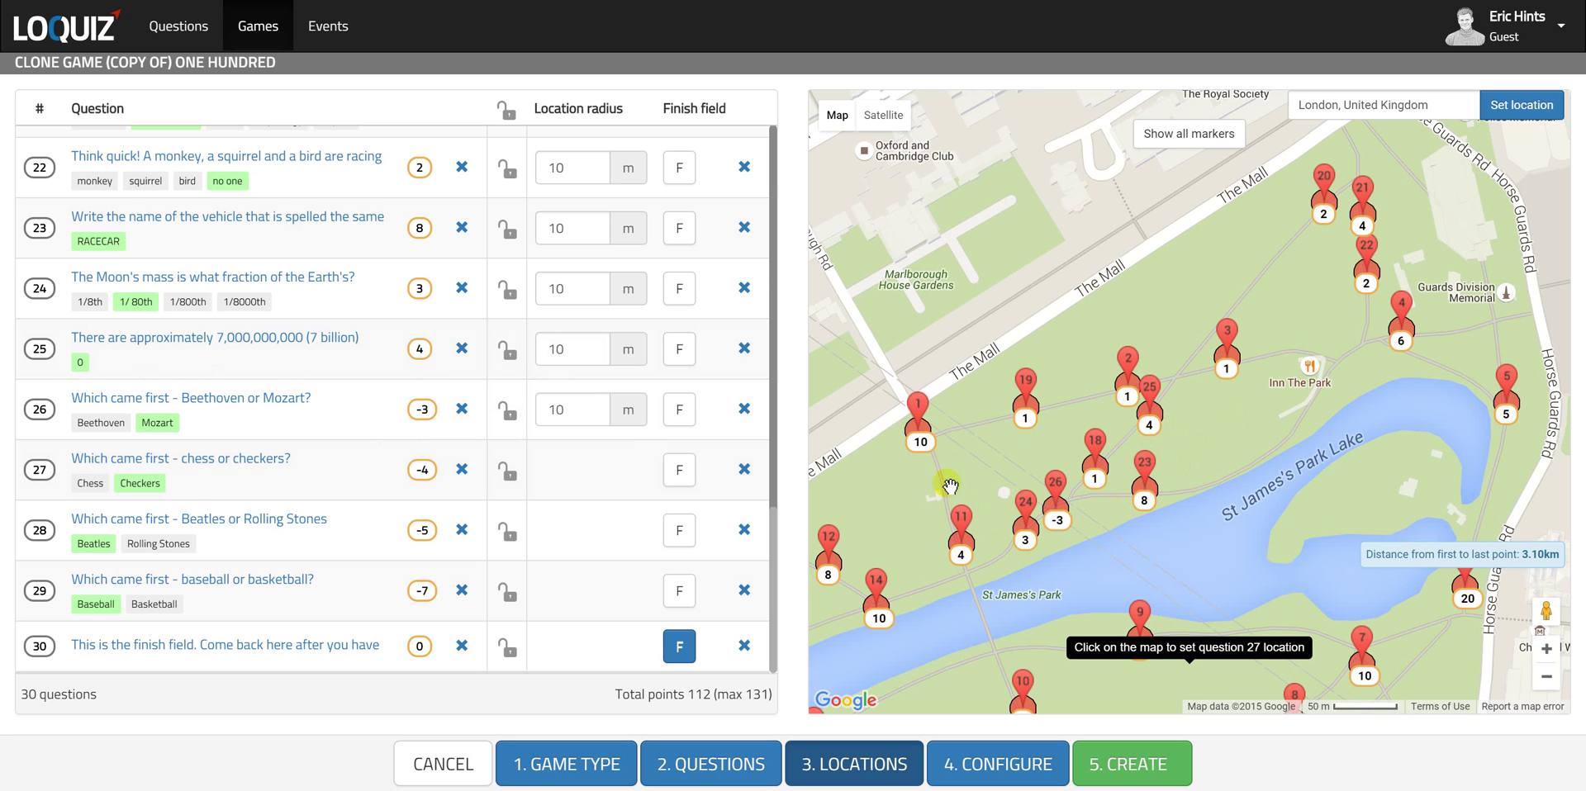
{"action": "left_click_drag", "start_coordinate": [1059, 489], "coordinate": [982, 408]}
{"action": "double_click", "coordinate": [1252, 648]}
- Place questions 27 and 28 south of the lake and question 29 near The Mall, north of question 3
{"action": "left_click", "coordinate": [1011, 630]}
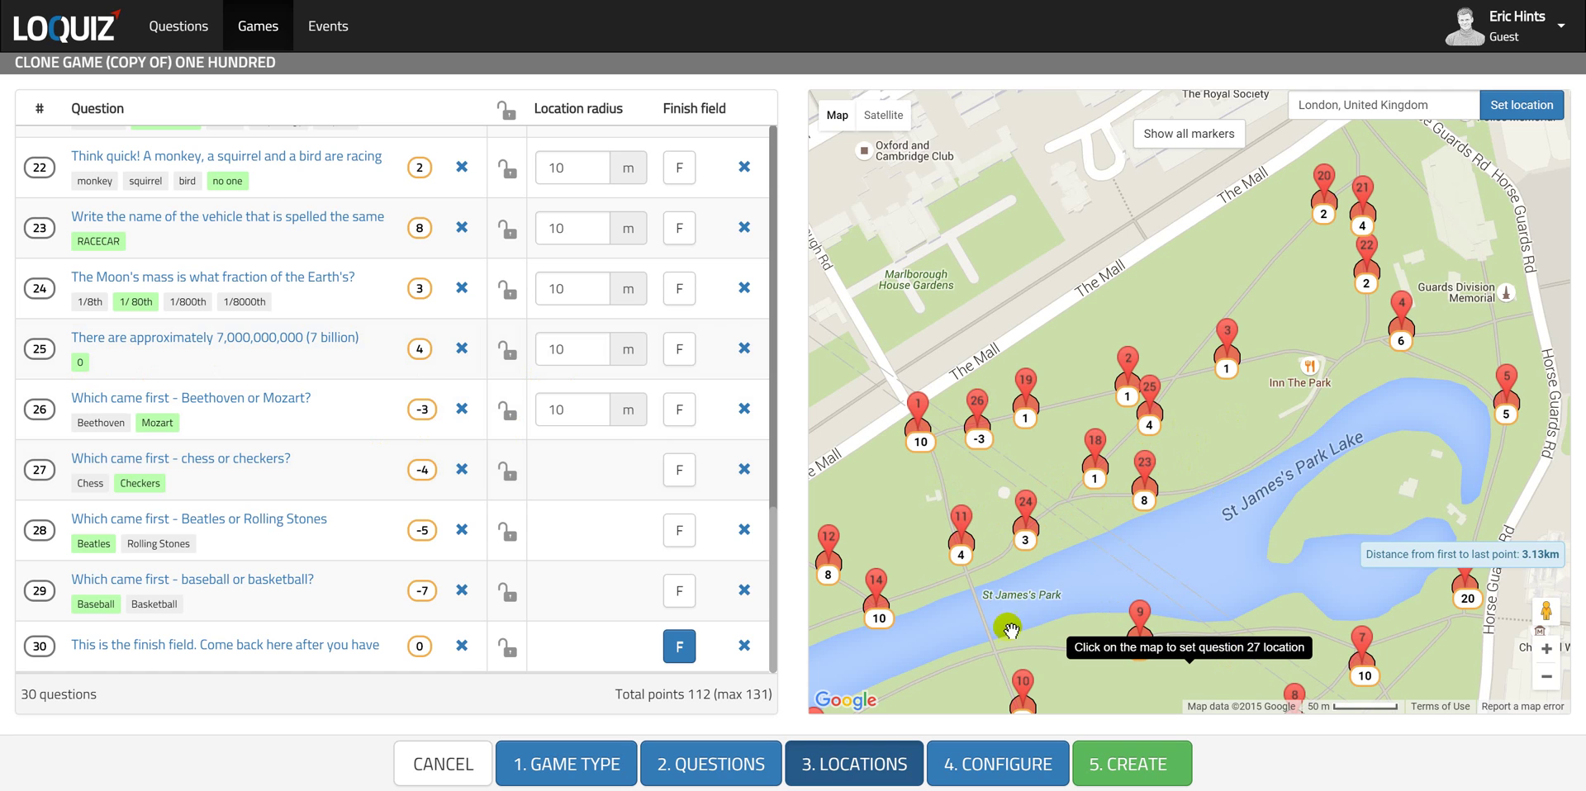
{"action": "left_click", "coordinate": [1000, 643]}
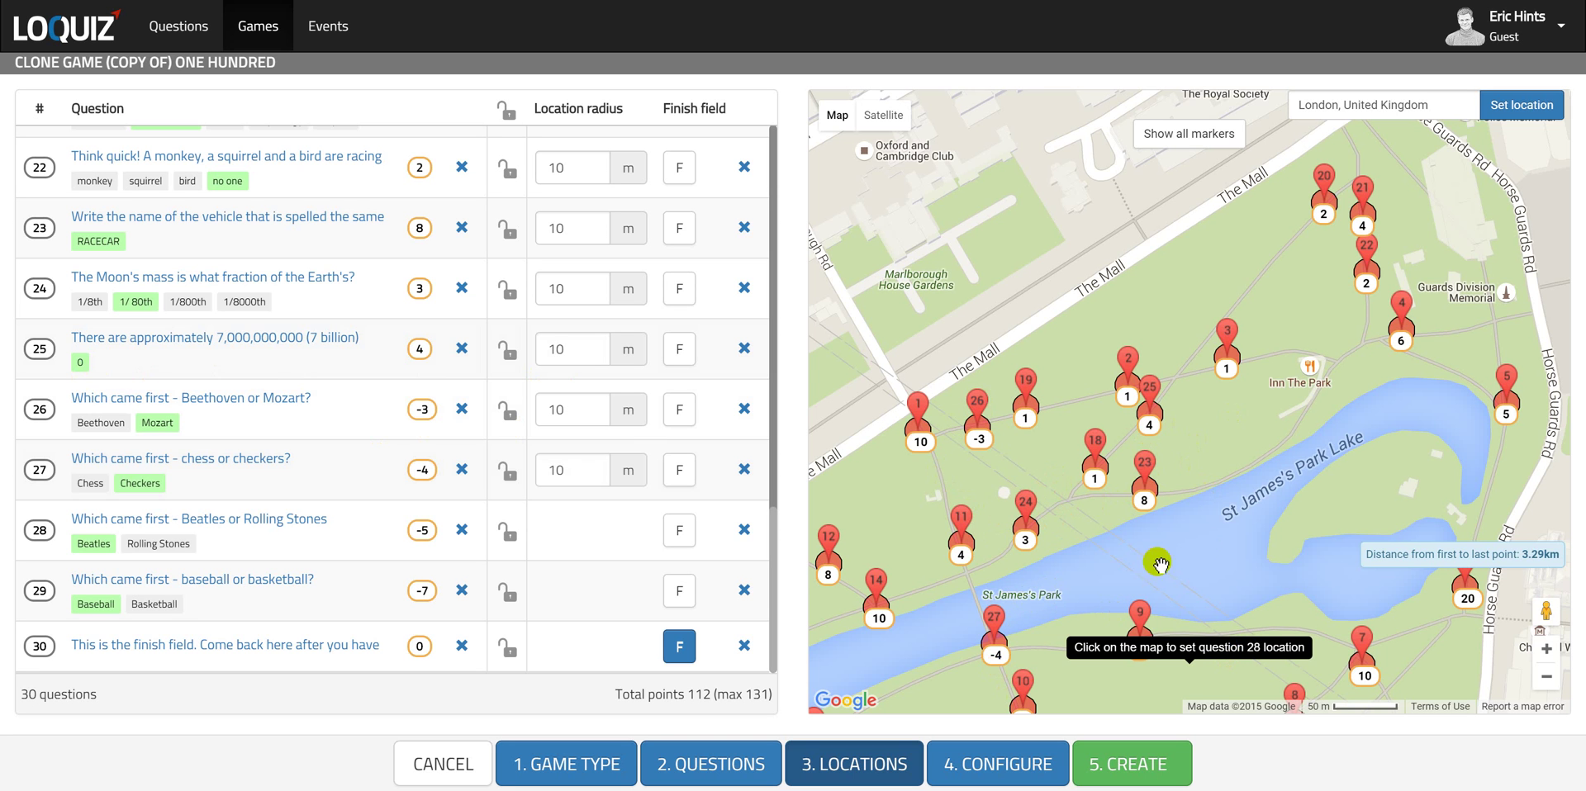
{"action": "left_click", "coordinate": [1414, 638]}
{"action": "left_click_drag", "start_coordinate": [1262, 440], "coordinate": [1199, 295]}
{"action": "left_click_drag", "start_coordinate": [1207, 166], "coordinate": [1190, 176]}
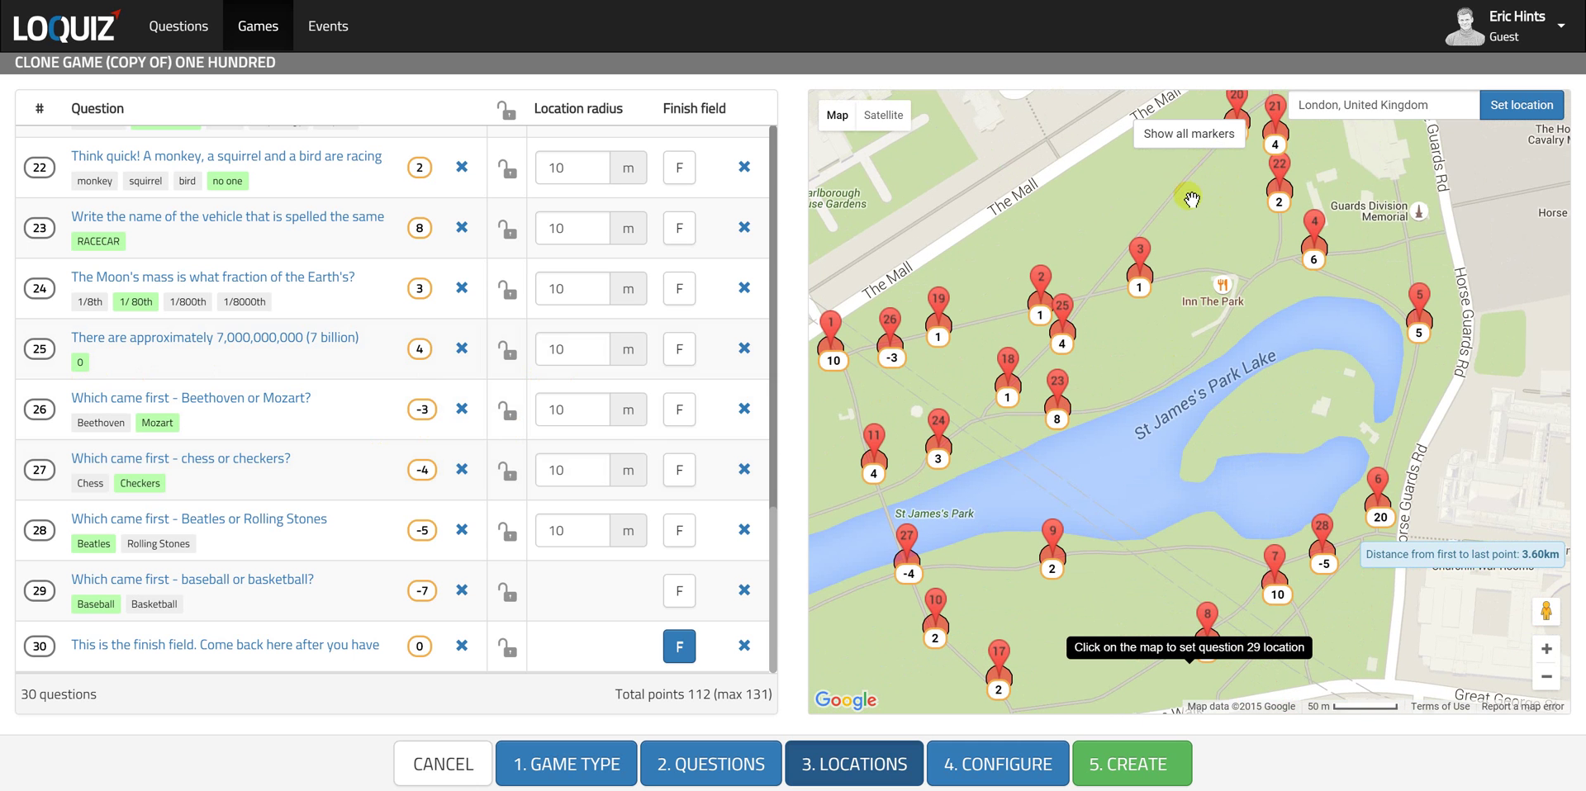
{"action": "left_click", "coordinate": [1182, 187]}
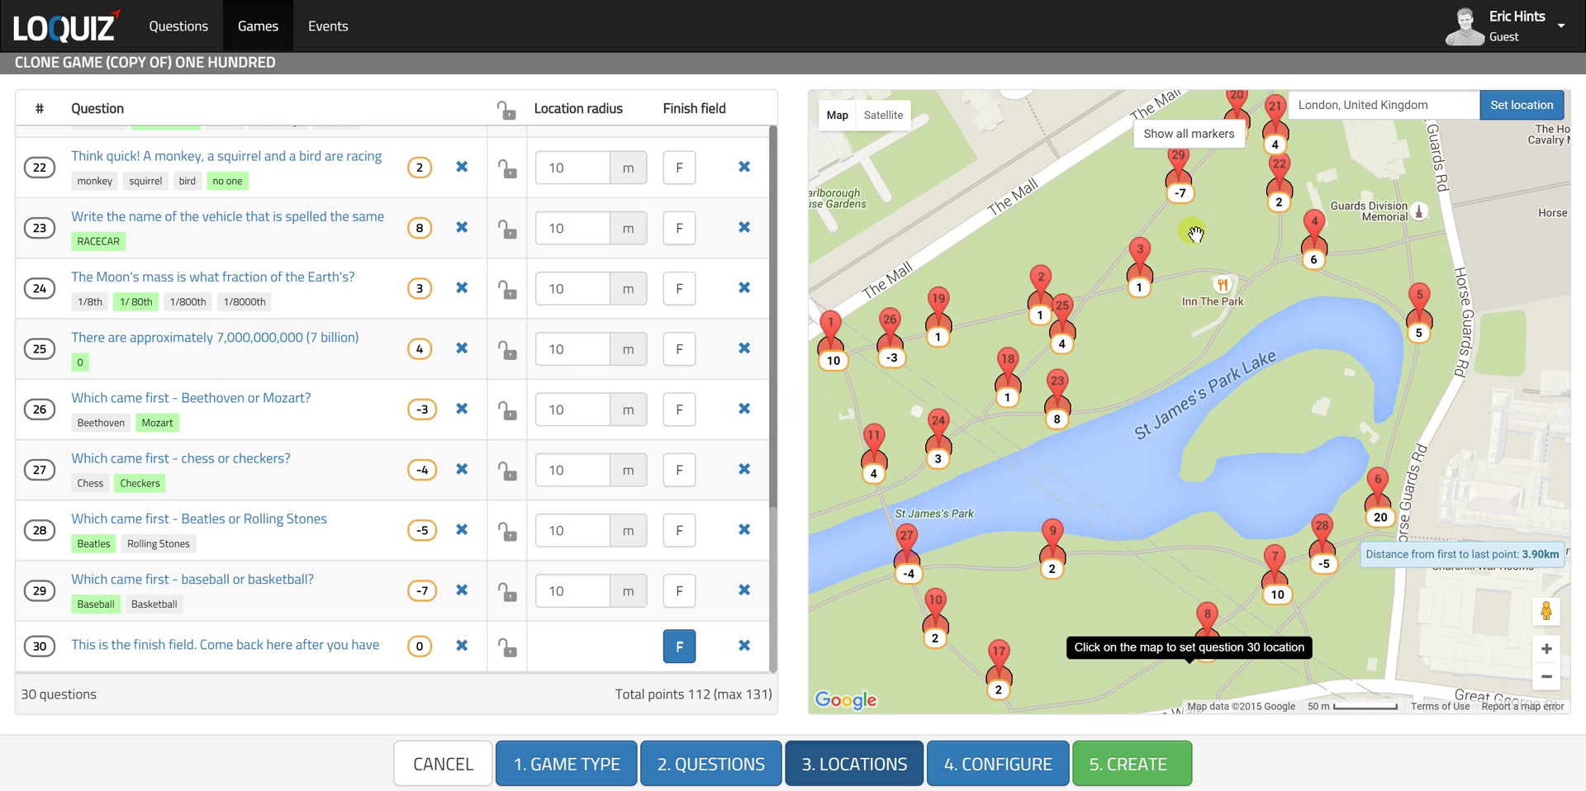
- Place the finish field, question 30, and position it on the path beside Inn The Park
{"action": "left_click", "coordinate": [1110, 193]}
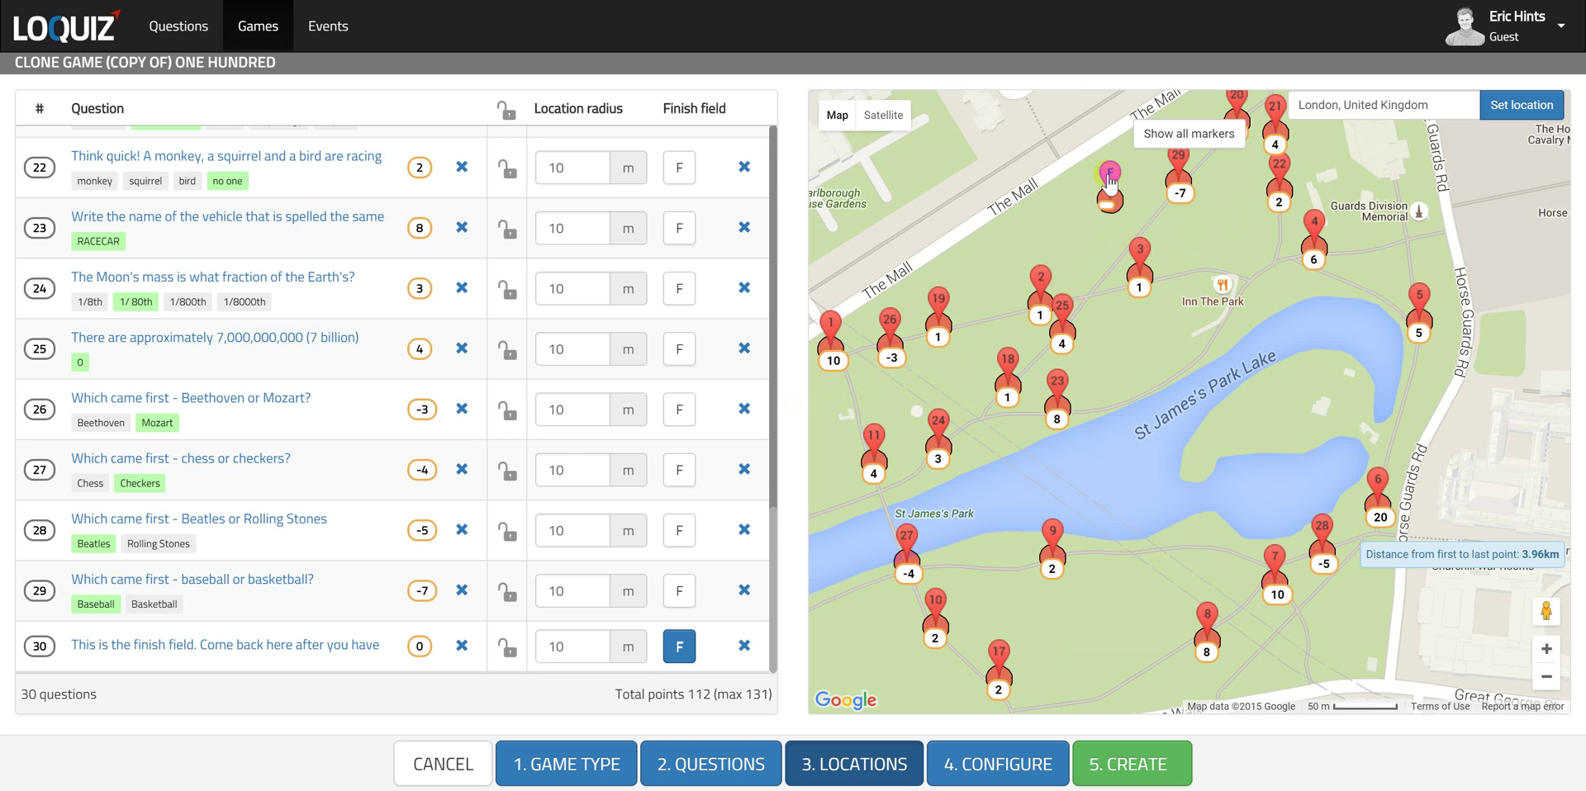
{"action": "mouse_move", "coordinate": [1119, 200]}
{"action": "left_mouse_down"}
{"action": "mouse_move", "coordinate": [1177, 289]}
{"action": "mouse_move", "coordinate": [1243, 266]}
{"action": "mouse_move", "coordinate": [1232, 245]}
{"action": "left_mouse_up"}
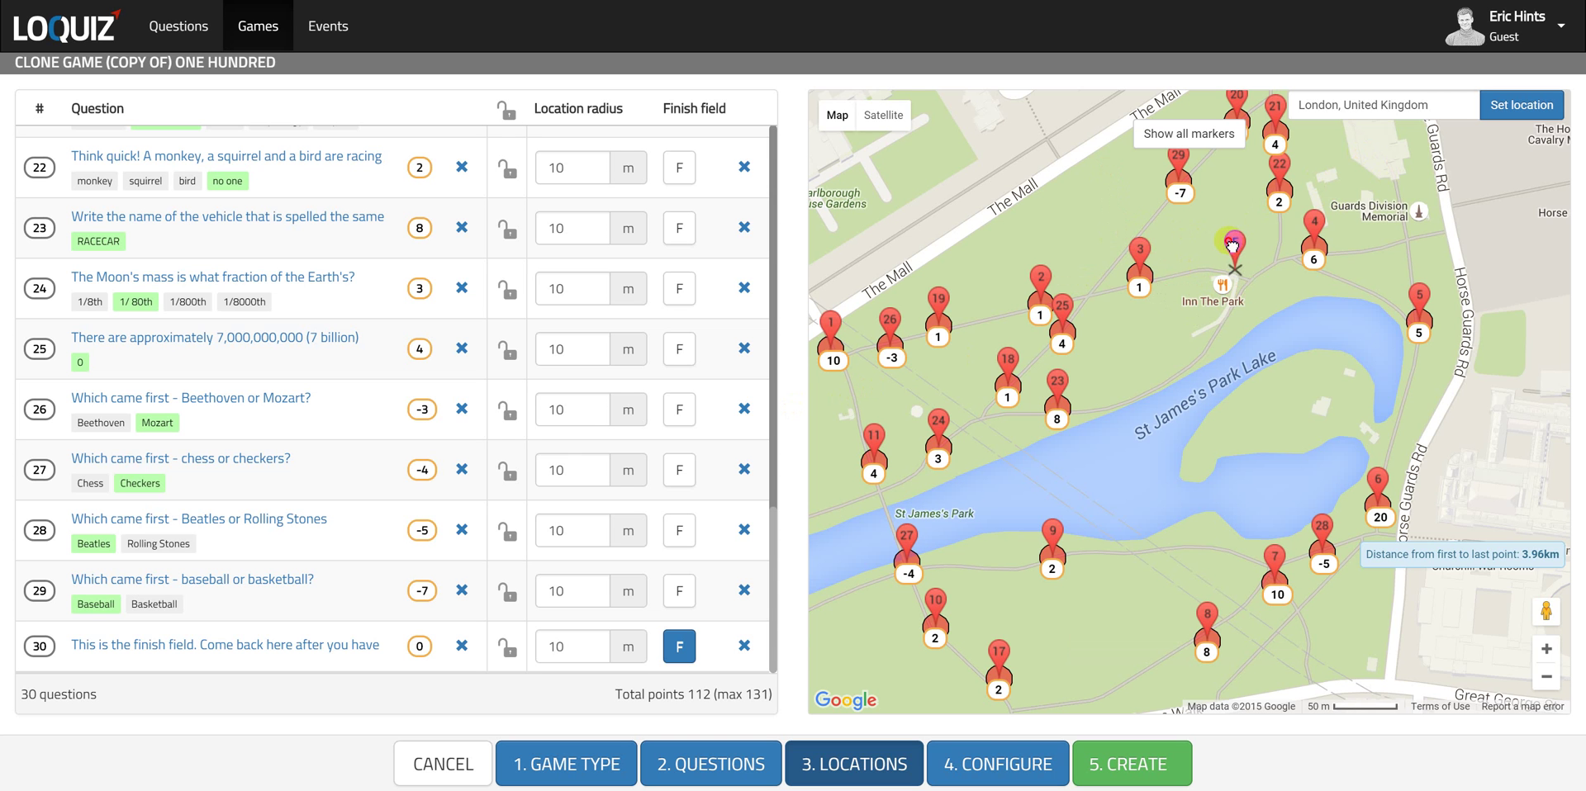
{"action": "scroll", "coordinate": [1231, 274], "scroll_direction": "up", "scroll_amount": 3}
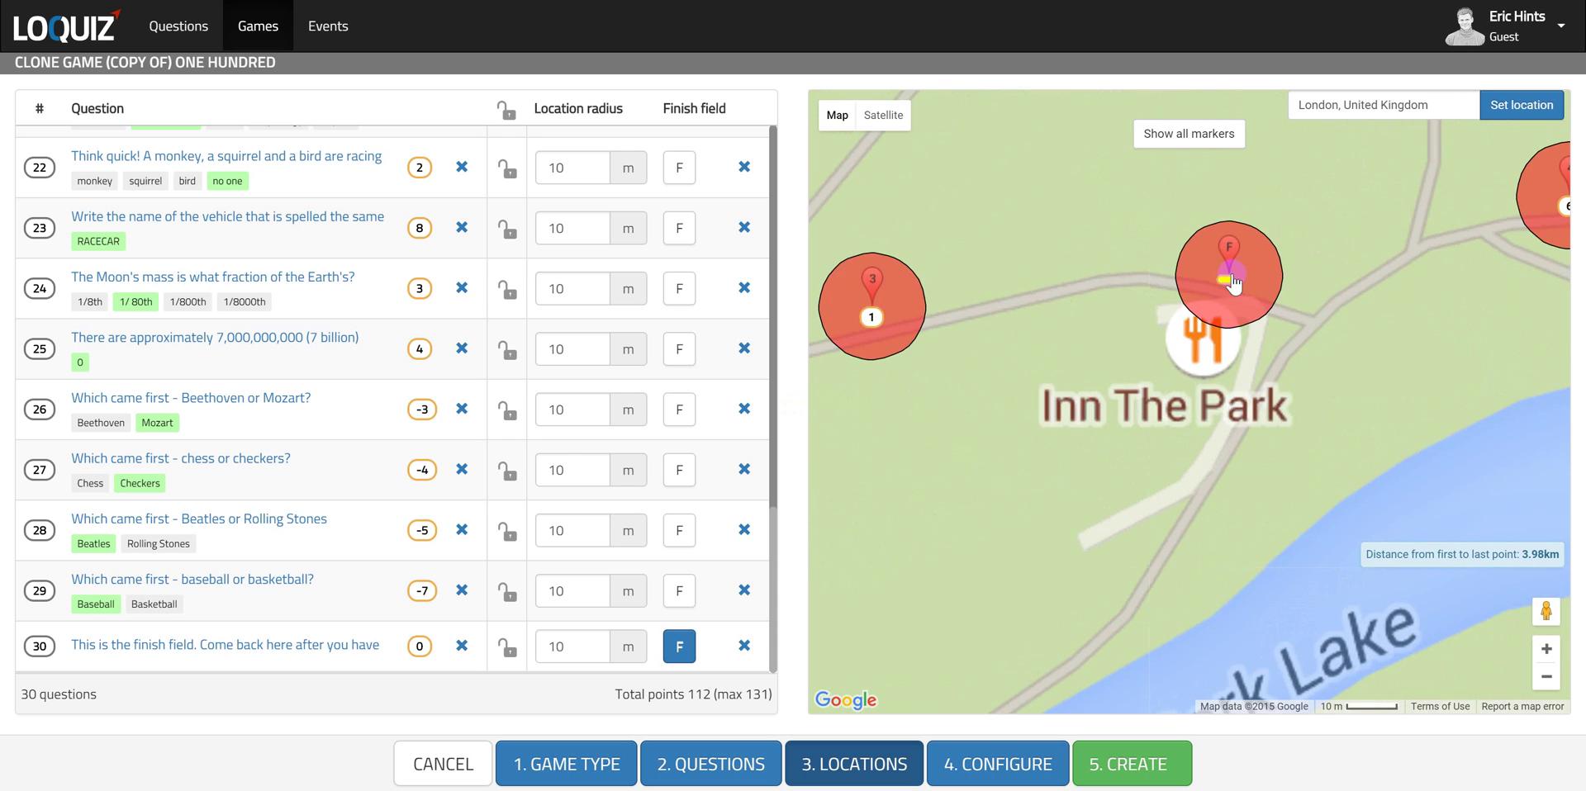
{"action": "left_click_drag", "start_coordinate": [1229, 267], "coordinate": [1231, 259]}
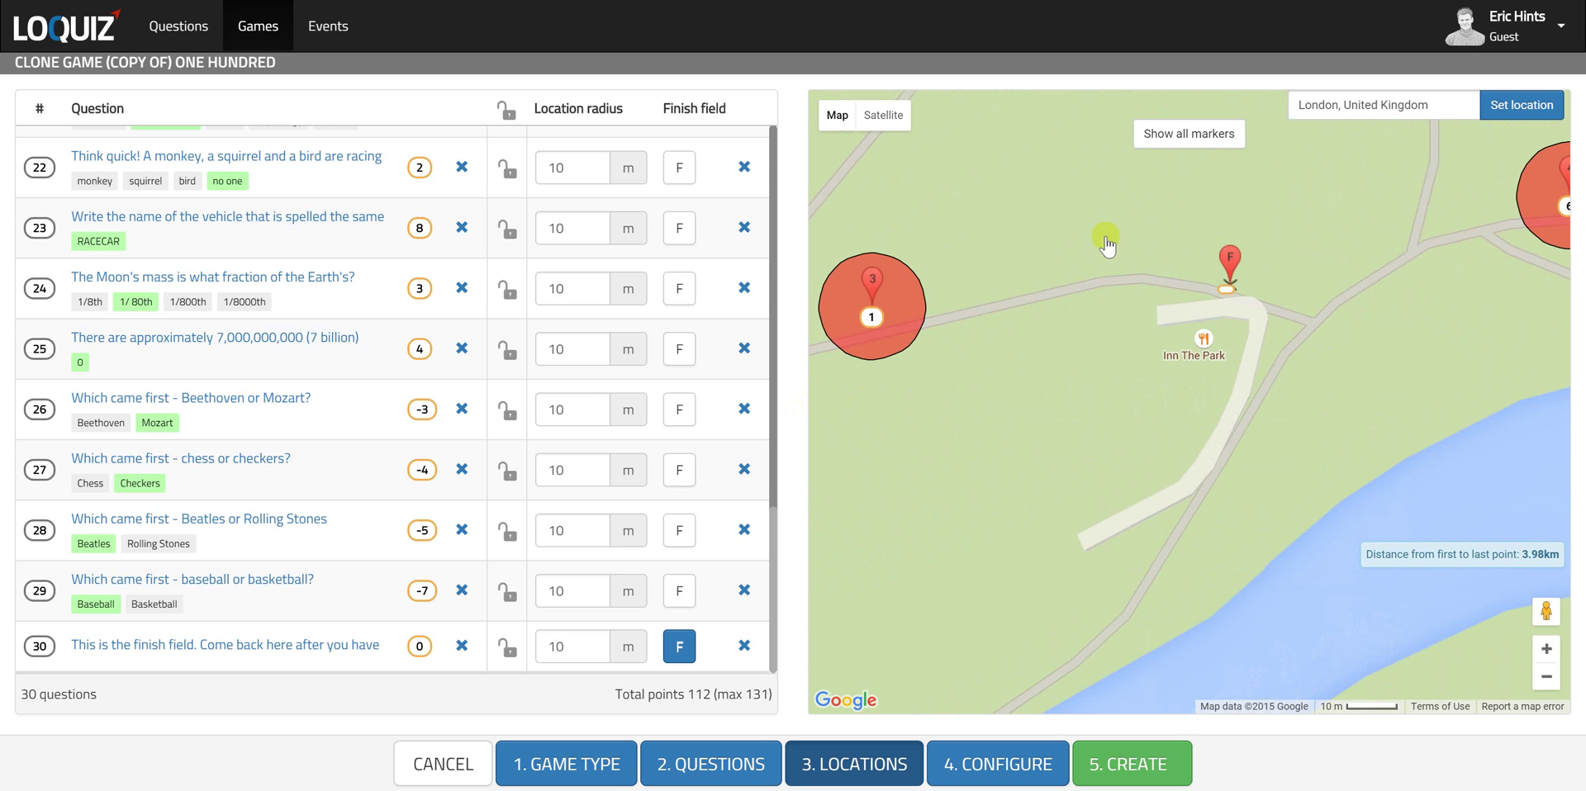
- Switch the map to satellite imagery and move the finish field marker onto the Inn The Park building
{"action": "left_click", "coordinate": [883, 115]}
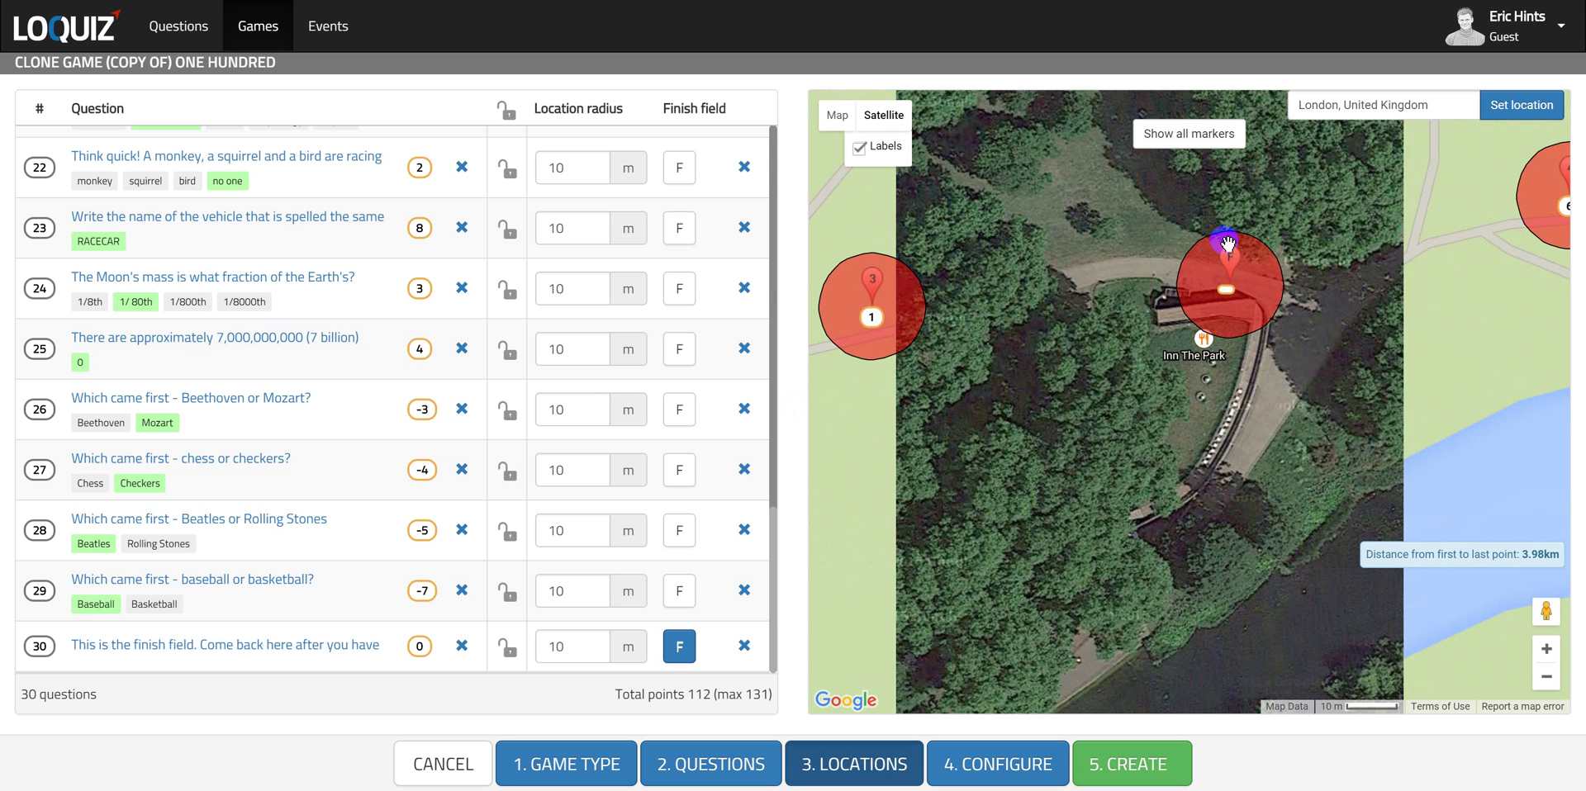
{"action": "mouse_move", "coordinate": [1229, 242]}
{"action": "left_mouse_down"}
{"action": "mouse_move", "coordinate": [1266, 241]}
{"action": "mouse_move", "coordinate": [1186, 264]}
{"action": "left_mouse_up"}
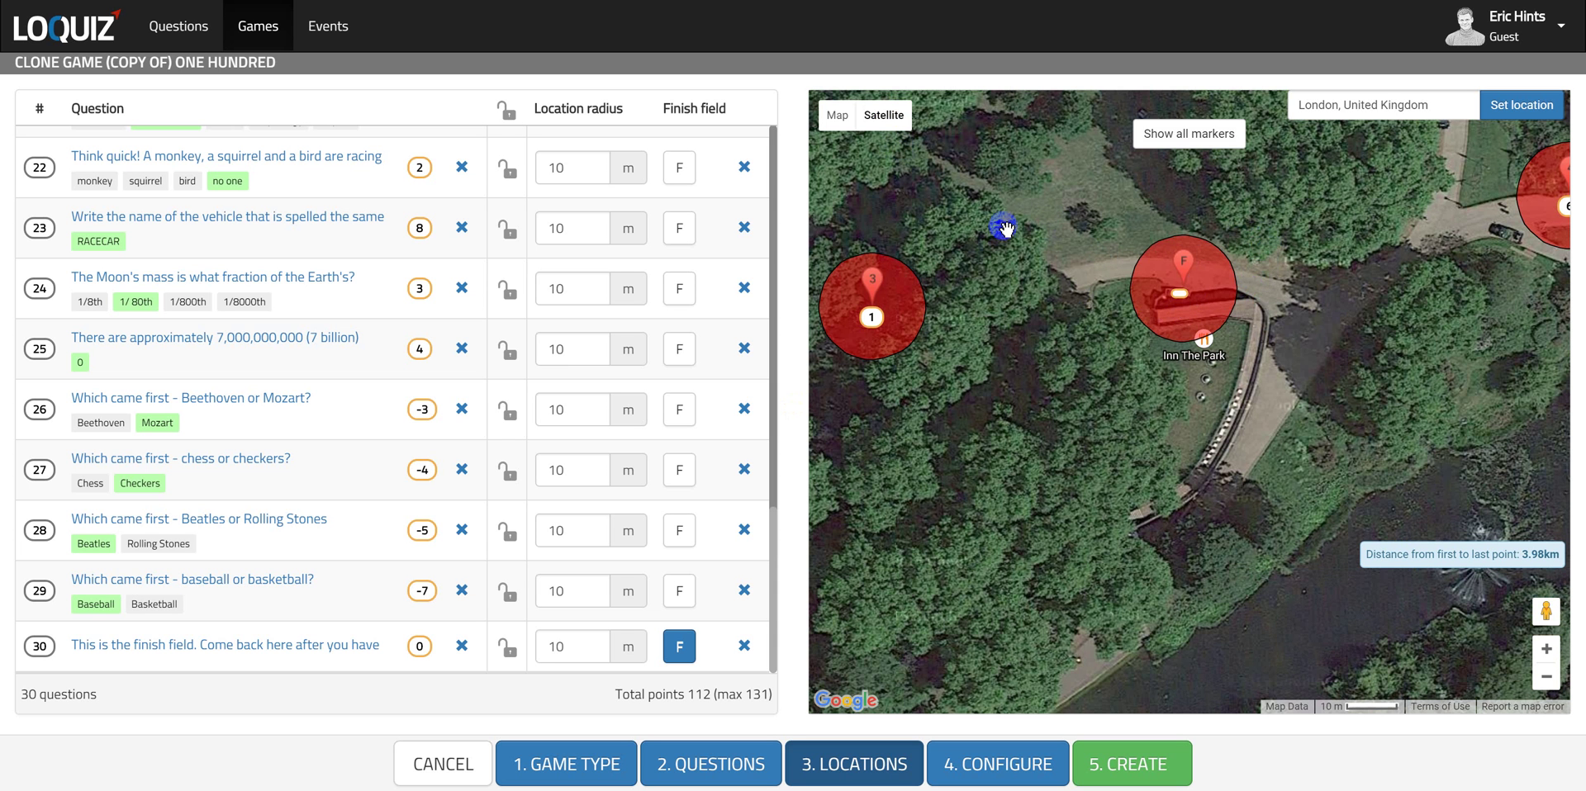
{"action": "scroll", "coordinate": [1102, 358], "scroll_direction": "down", "scroll_amount": 2}
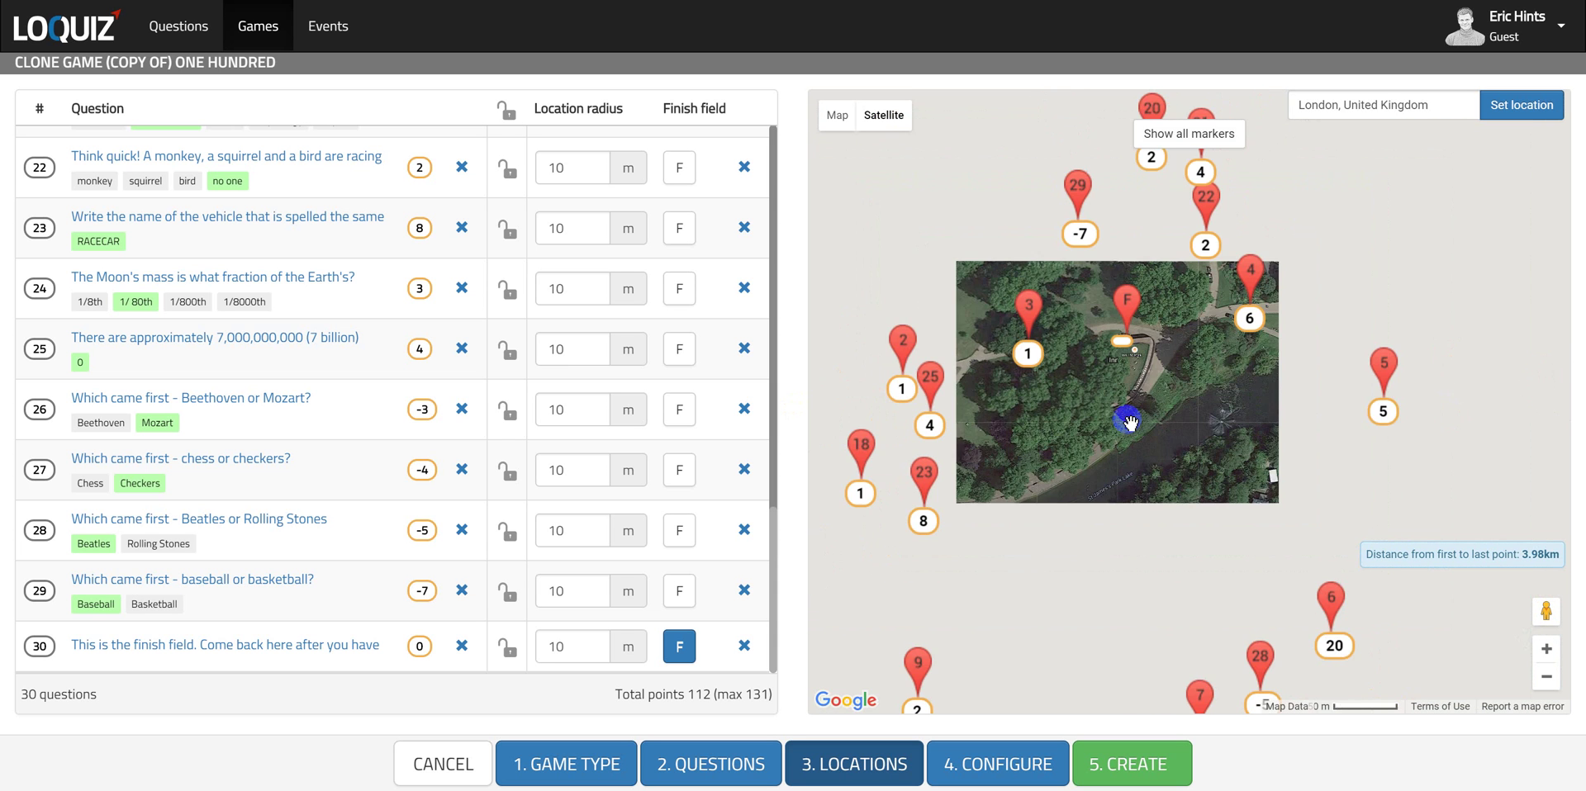
{"action": "scroll", "coordinate": [1130, 423], "scroll_direction": "down", "scroll_amount": 2}
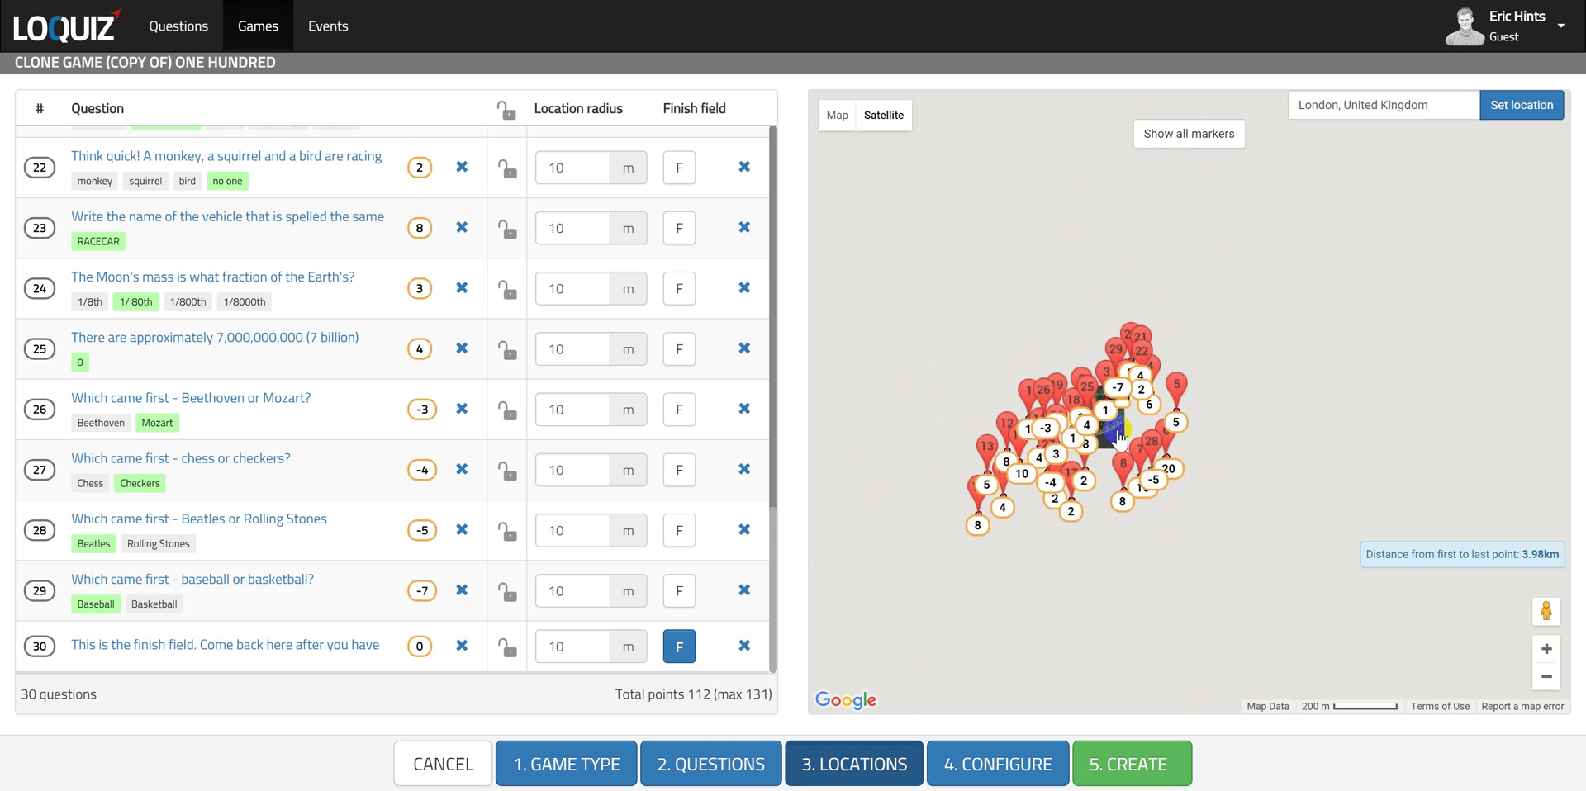
{"action": "scroll", "coordinate": [1122, 431], "scroll_direction": "up", "scroll_amount": 2}
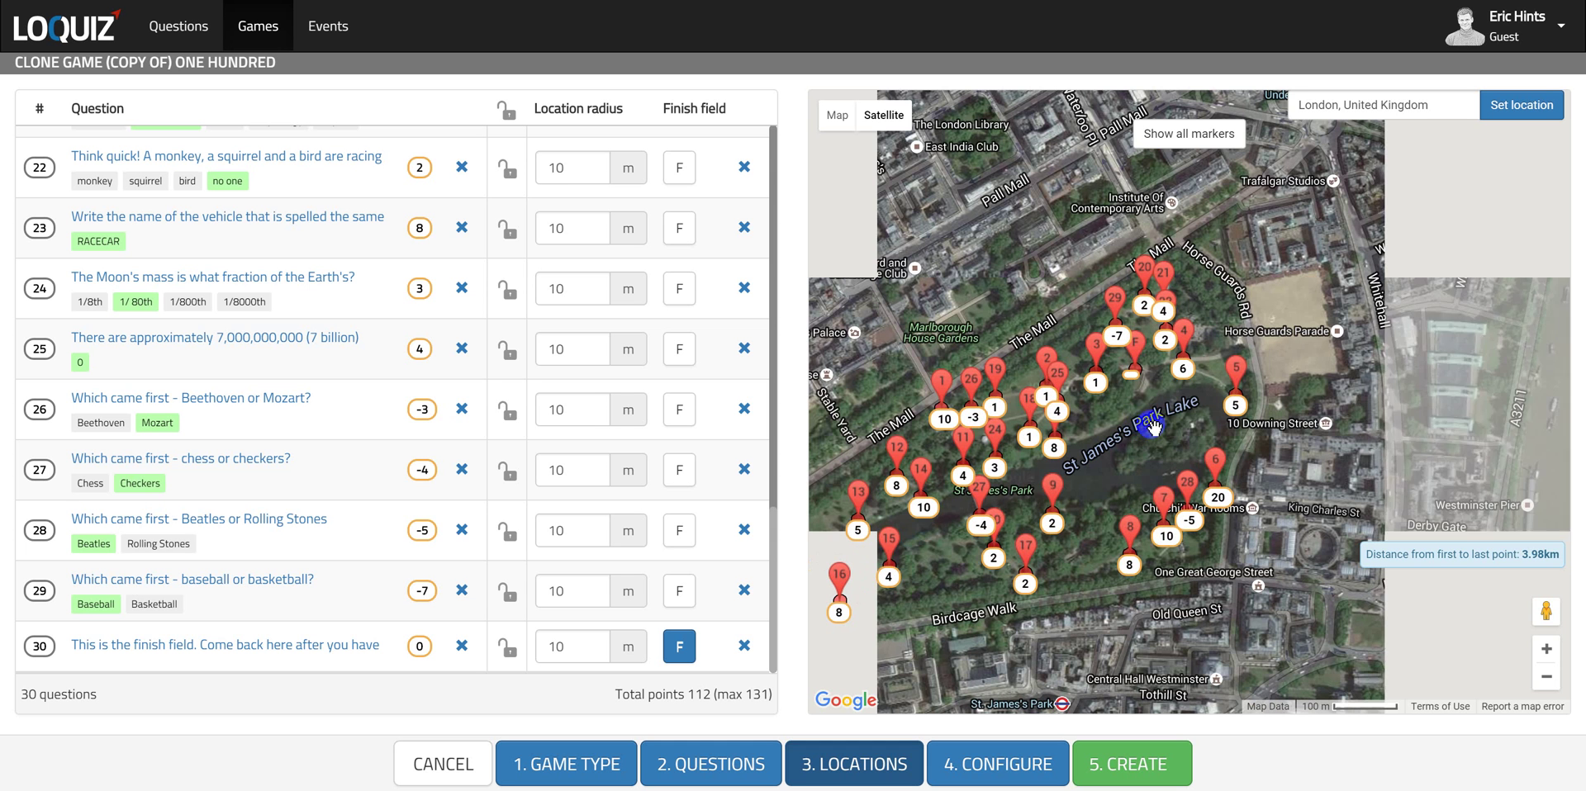
{"action": "left_click_drag", "start_coordinate": [1136, 450], "coordinate": [1314, 384]}
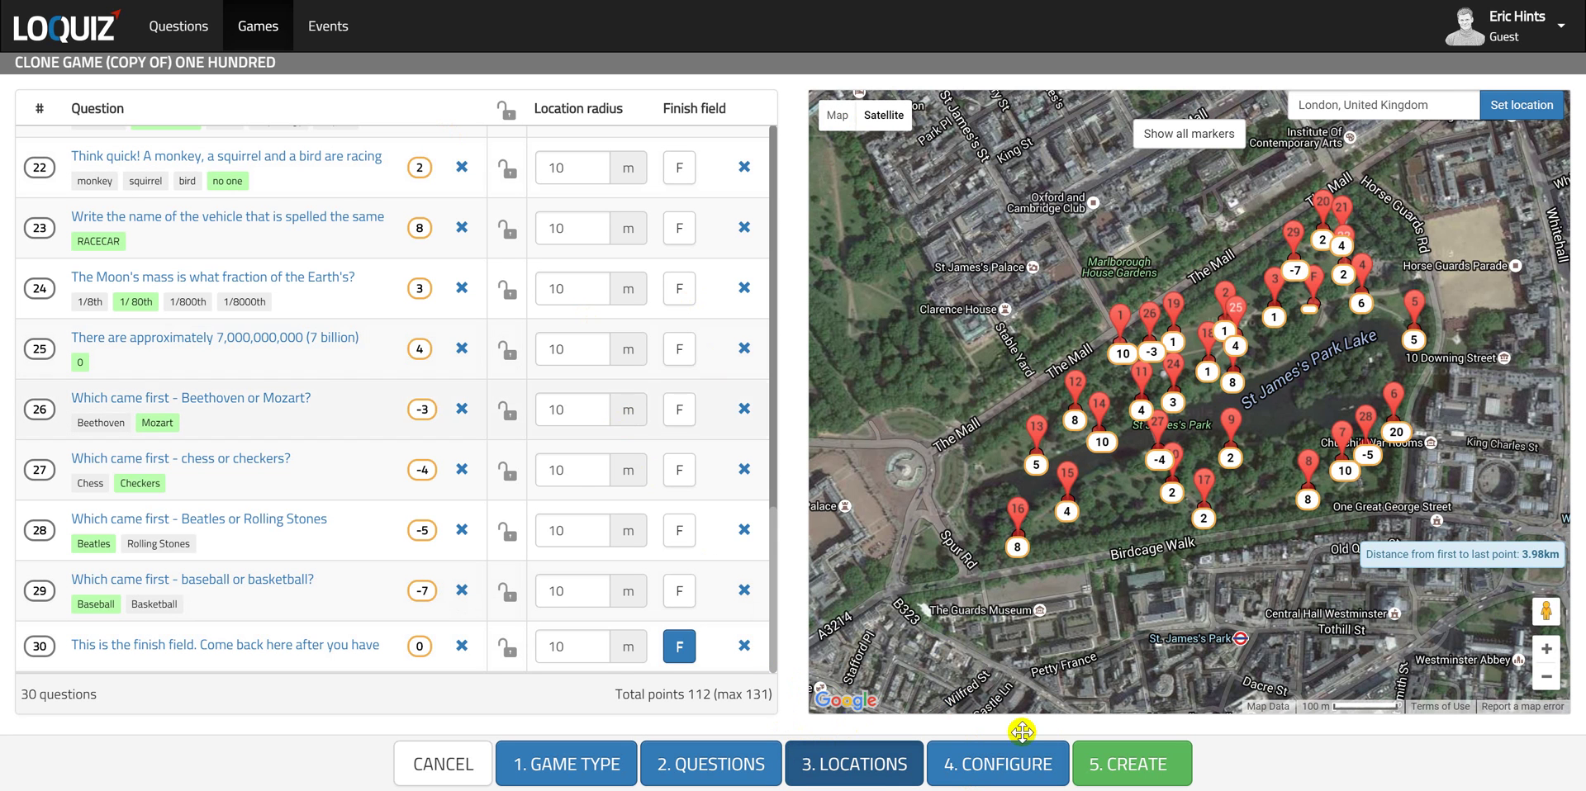
- Title the cloned game "London one hundred" in its configuration, review the finish message, and create the game
{"action": "left_click", "coordinate": [975, 767]}
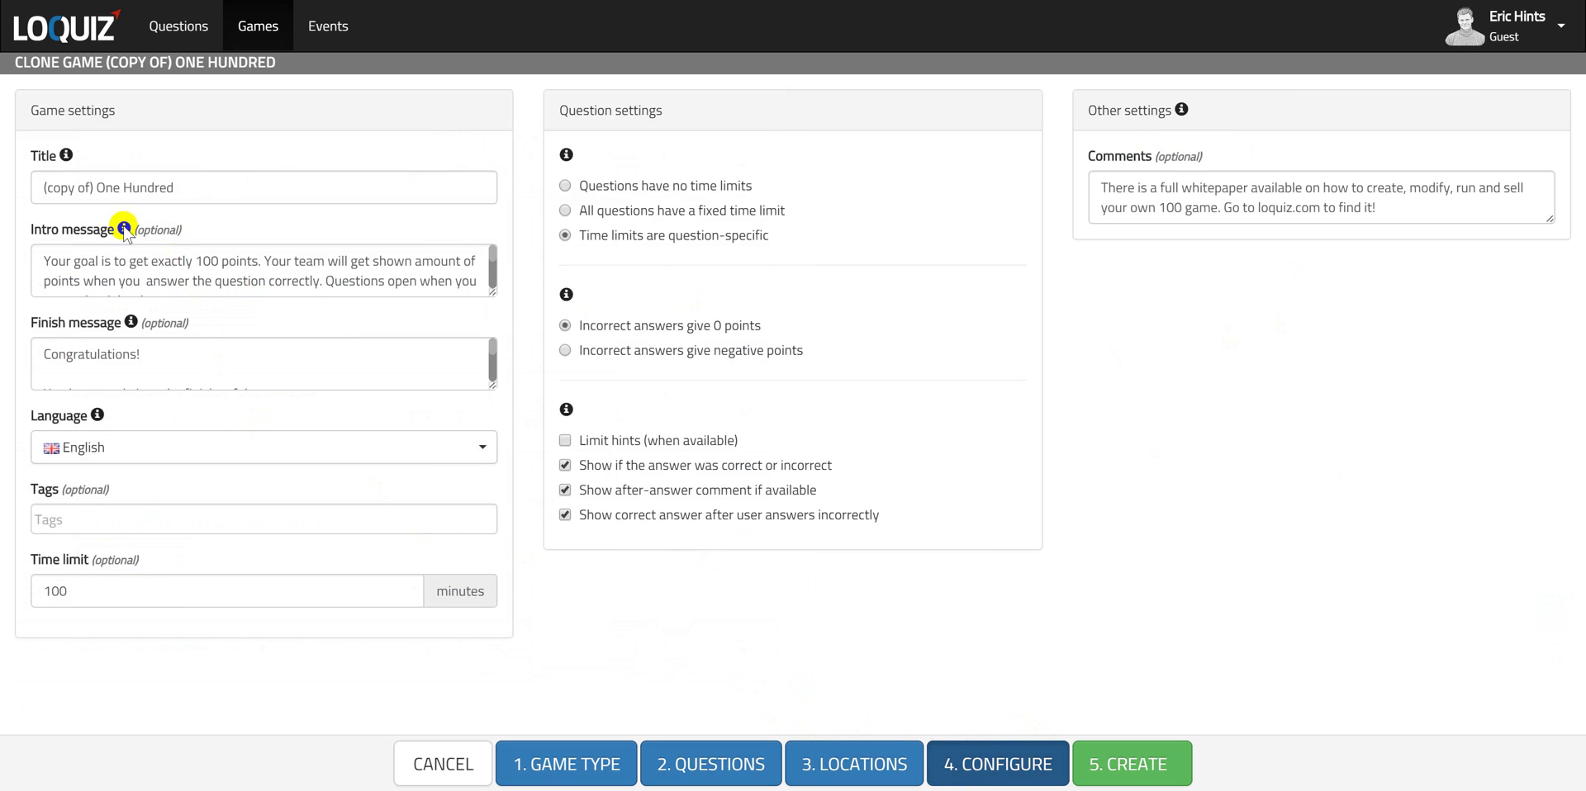
{"action": "triple_click", "coordinate": [168, 189]}
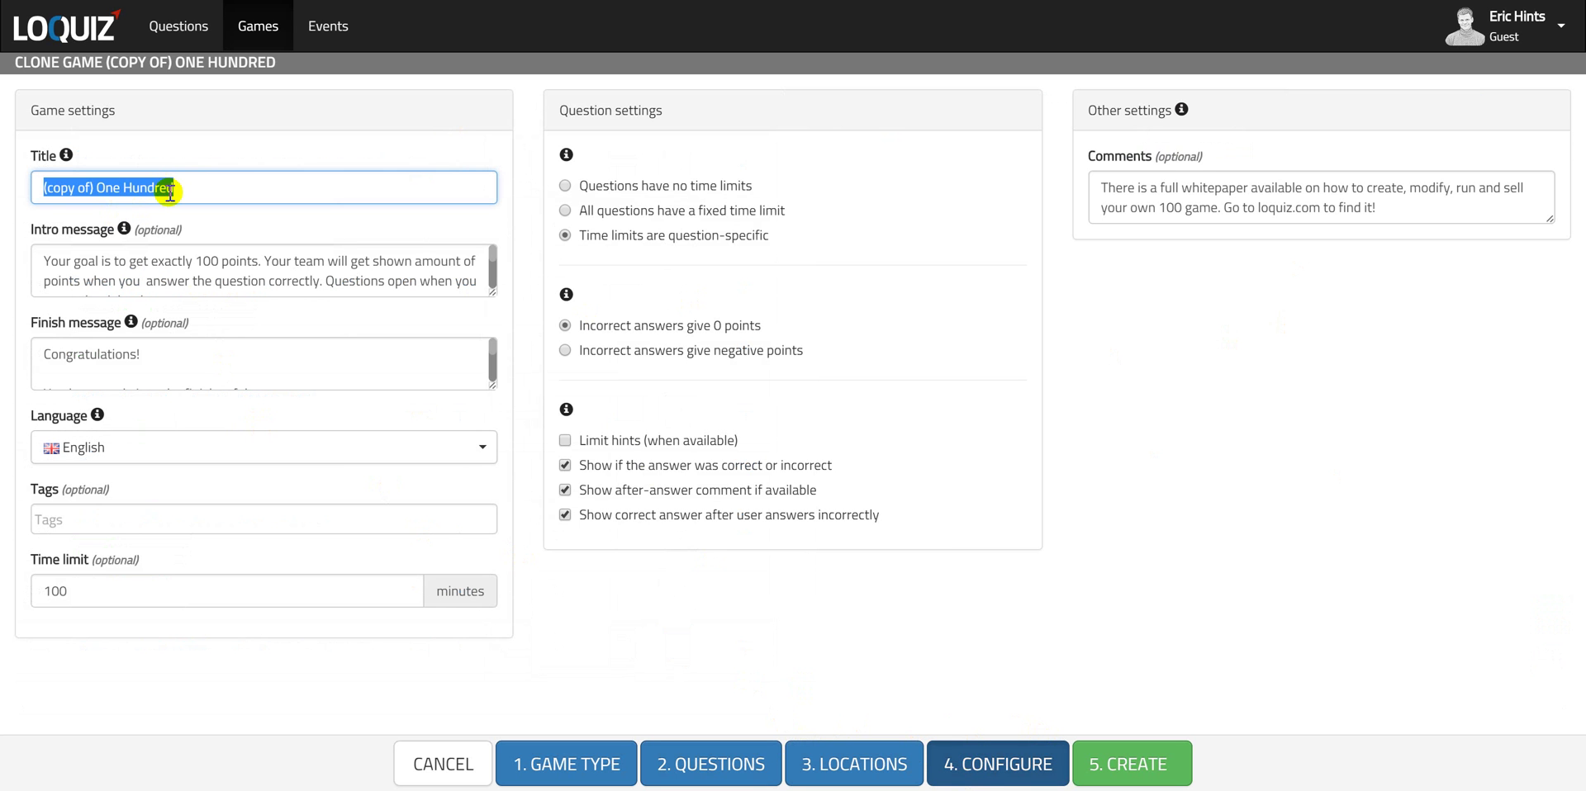
{"action": "type", "text": "London"}
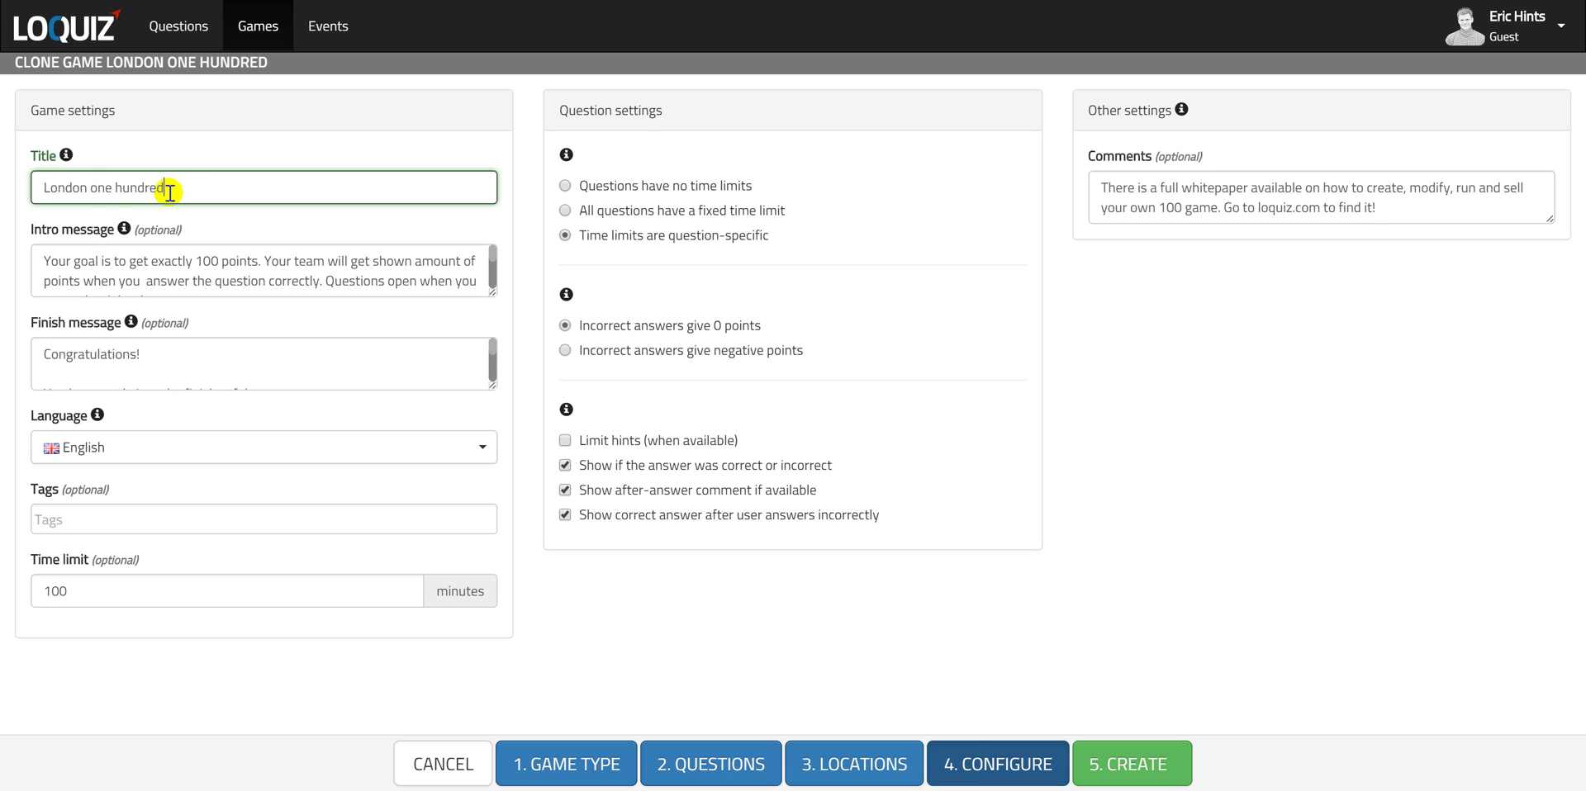
{"action": "scroll", "coordinate": [260, 355], "scroll_direction": "down", "scroll_amount": 2}
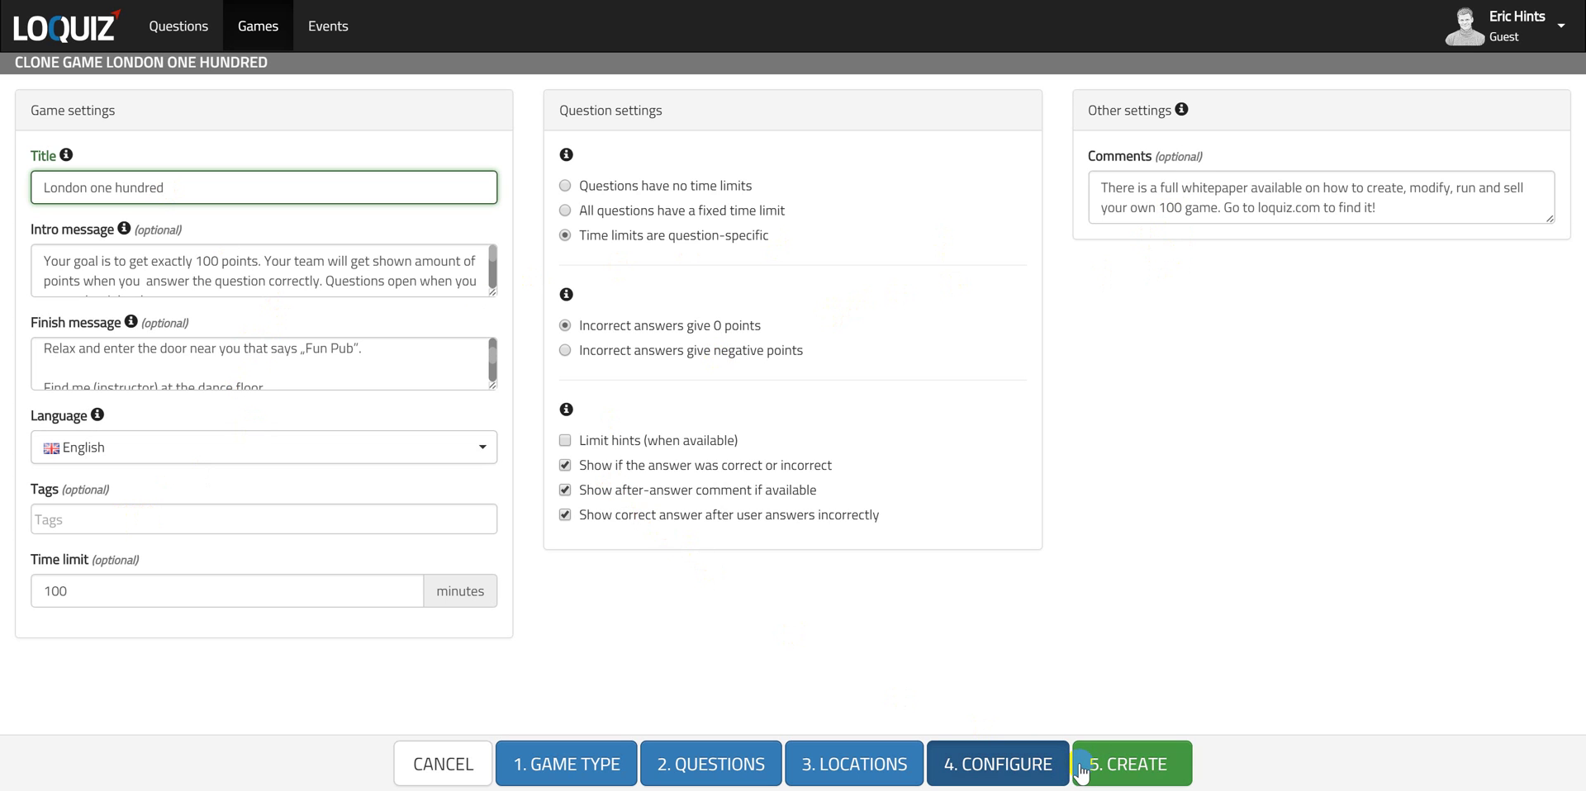
{"action": "left_click", "coordinate": [1120, 767]}
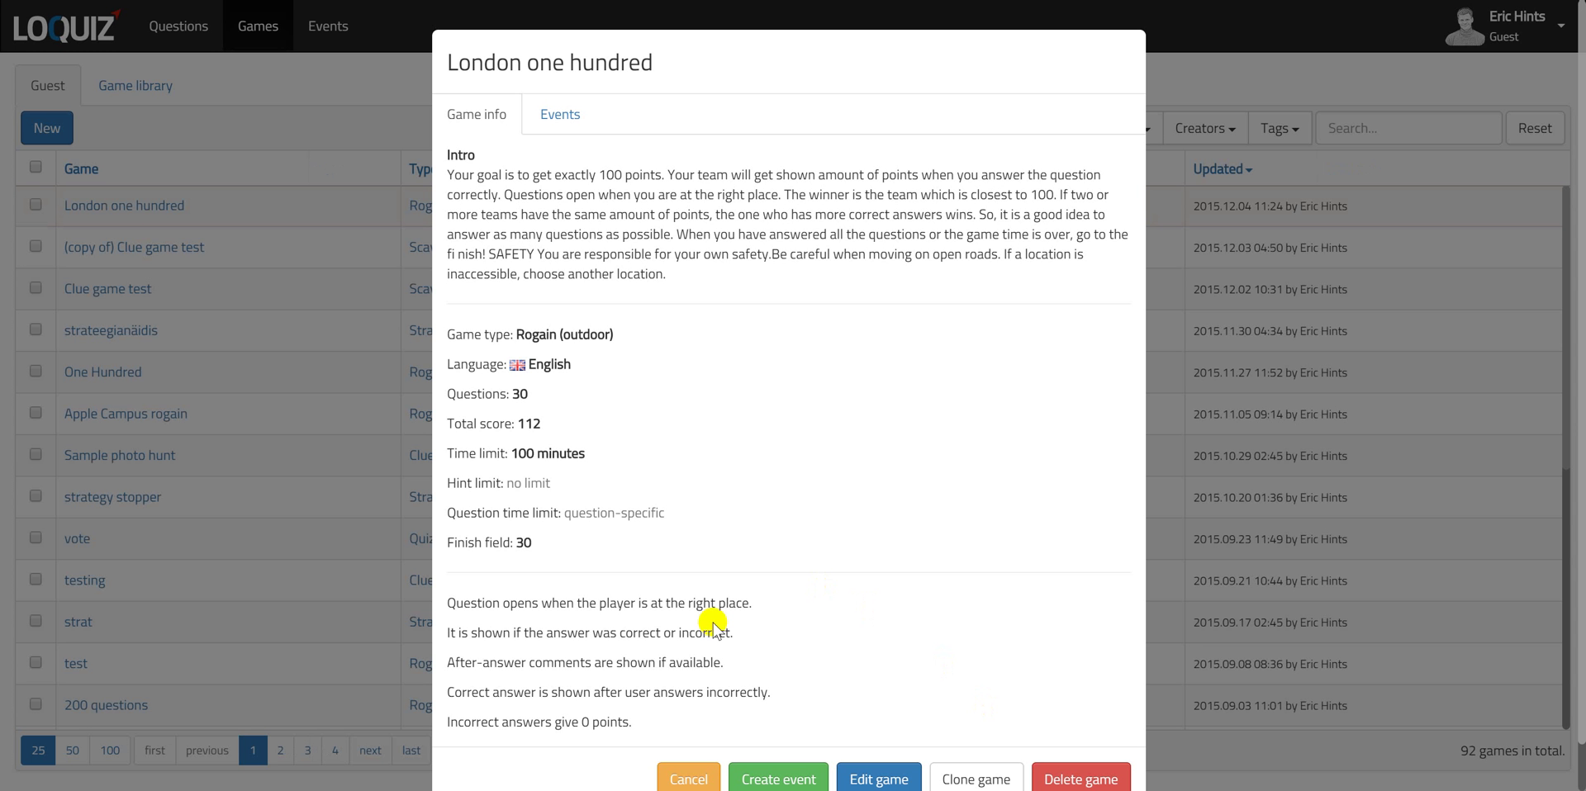
- Close the game summary and reopen the details of London one hundred from the games list
{"action": "left_click", "coordinate": [702, 781]}
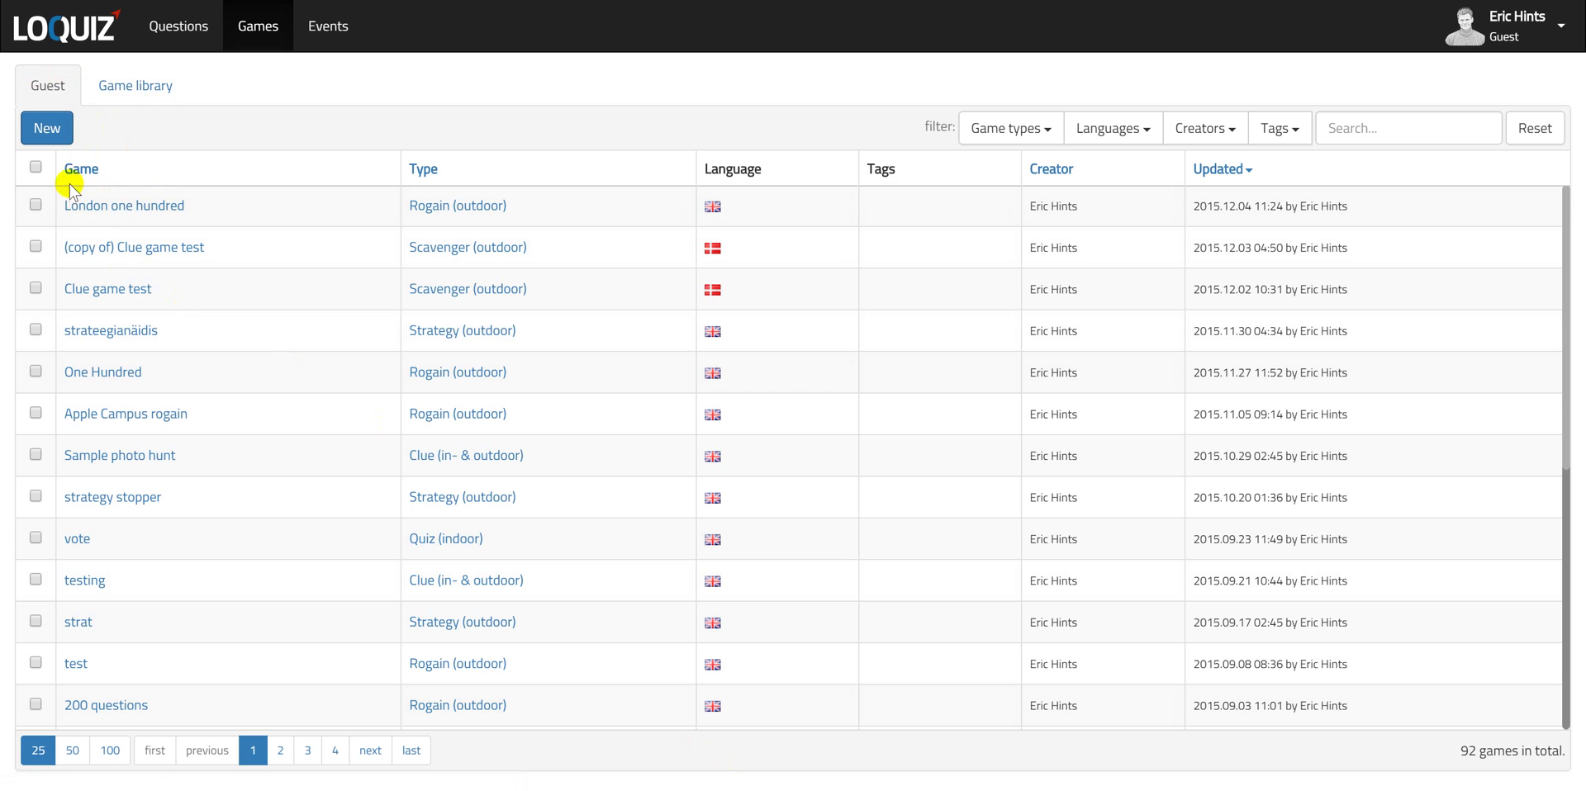
{"action": "left_click", "coordinate": [152, 207]}
{"action": "scroll", "coordinate": [869, 626], "scroll_direction": "down", "scroll_amount": 1}
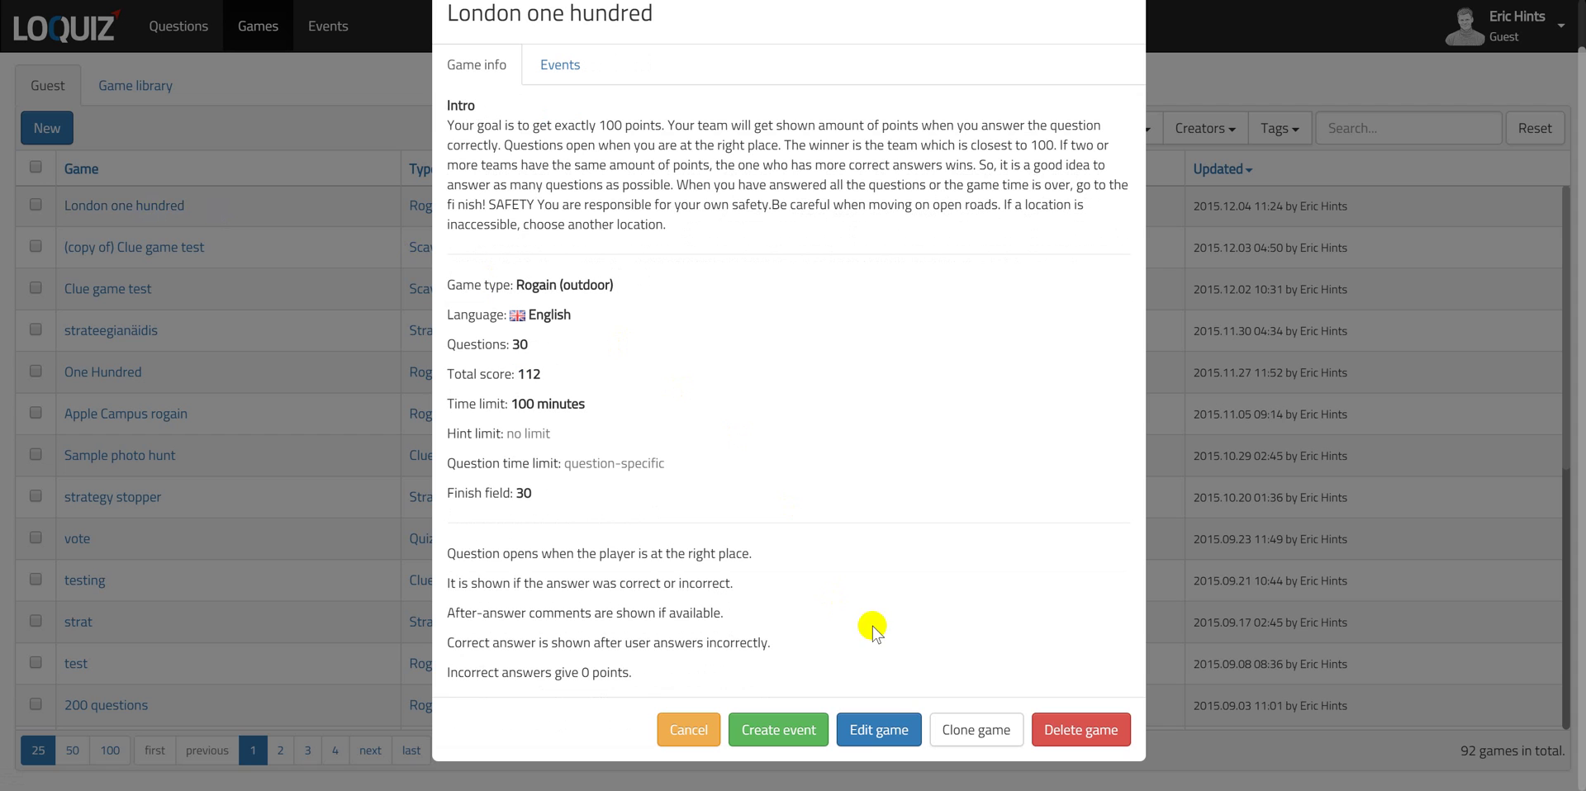